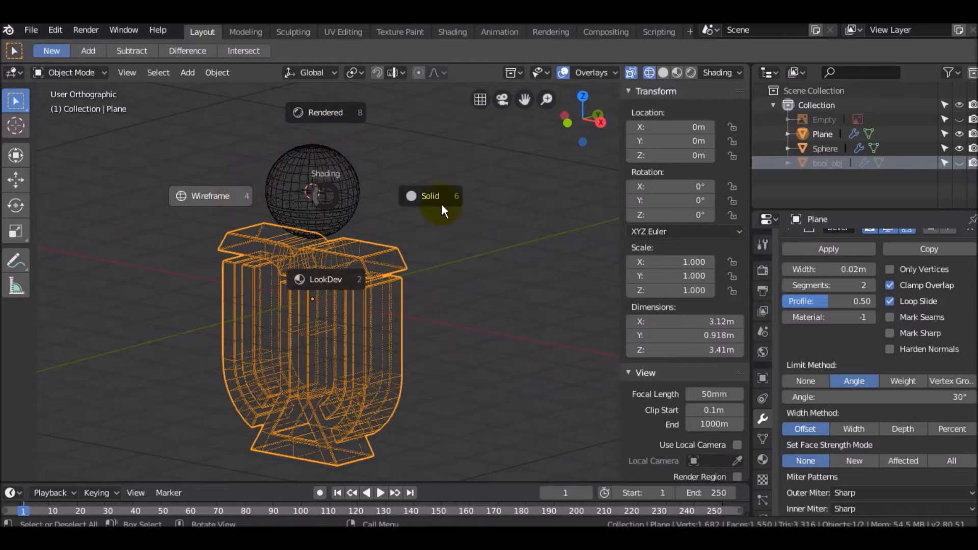
# Examine the finished logo model from several angles, including the grooved sphere's mesh and its Boolean modifier.
pyautogui.click(323, 188)
pyautogui.scroll(3, 383, 185)
pyautogui.moveTo(375, 192); pyautogui.dragTo(437, 252, button='middle')
pyautogui.press('Tab')
pyautogui.press('Tab')
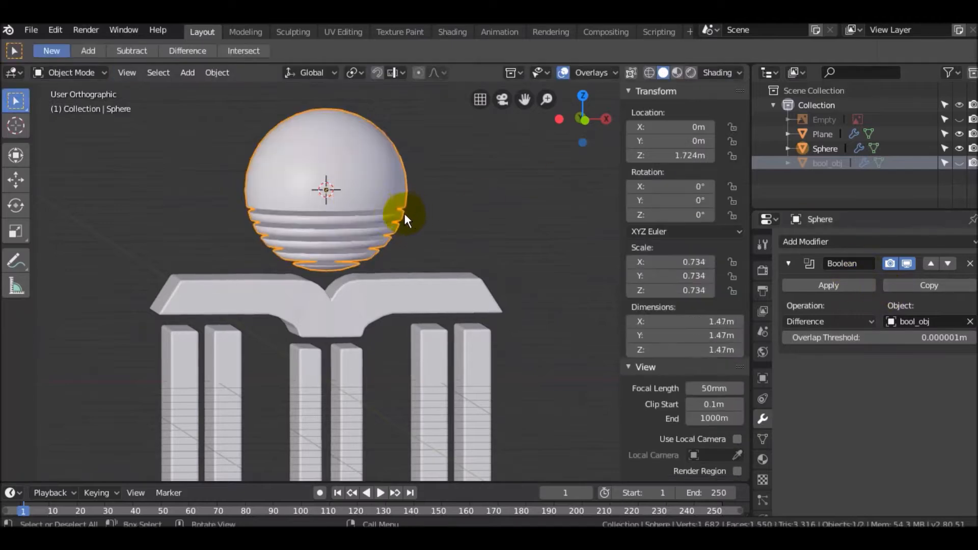
pyautogui.moveTo(404, 212); pyautogui.dragTo(376, 214, button='middle')
pyautogui.scroll(-2, 461, 212)
pyautogui.scroll(-1, 460, 212)
pyautogui.moveTo(460, 212); pyautogui.dragTo(463, 199, button='middle')
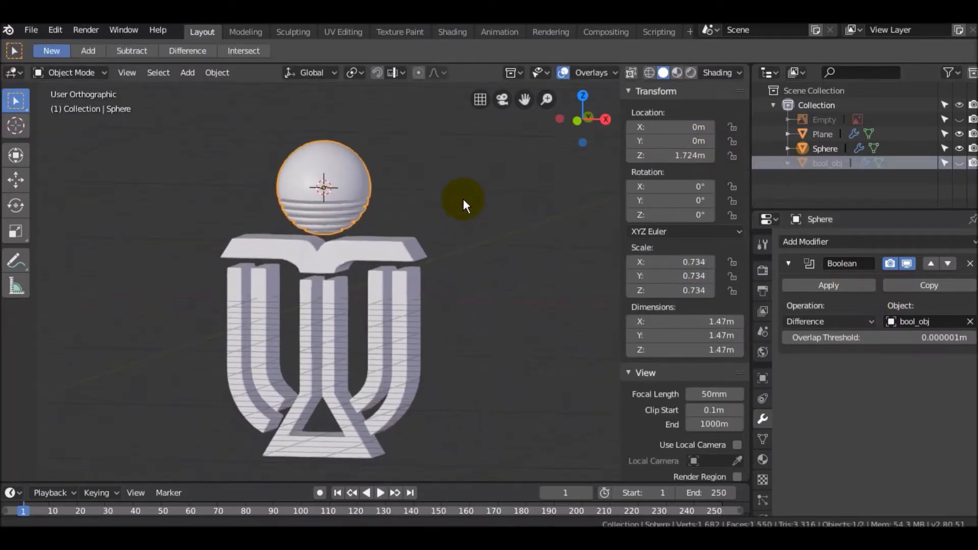
# Show the finished logo's material colours with LookDev shading and save the file.
pyautogui.click(676, 72)
pyautogui.hotkey('ctrl', 's')
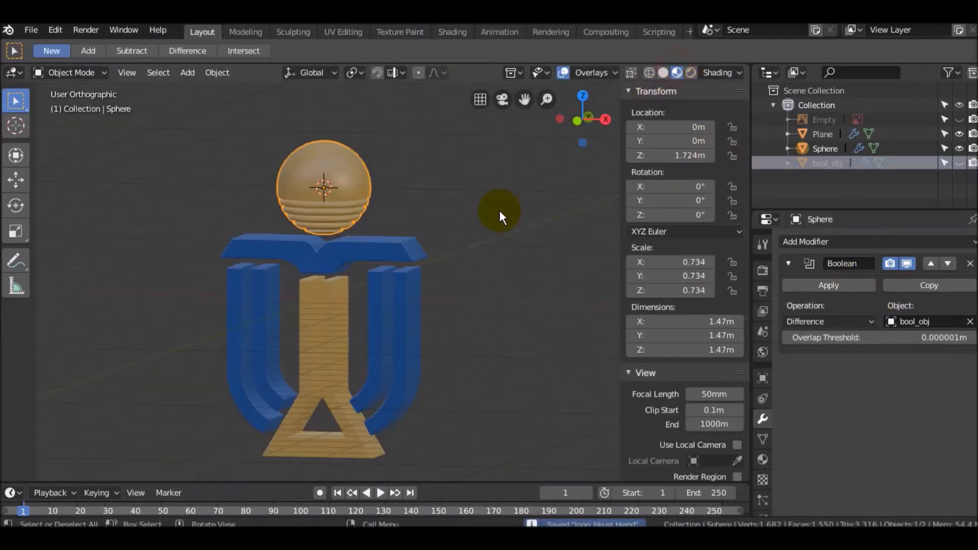
pyautogui.moveTo(483, 234); pyautogui.dragTo(557, 225, button='middle')
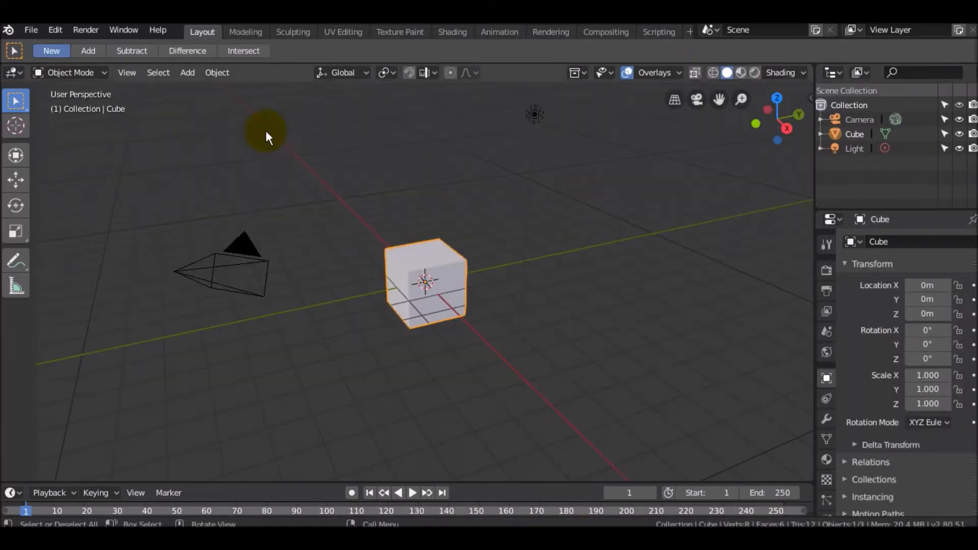
# Delete all default objects from the new scene.
pyautogui.click(153, 73)
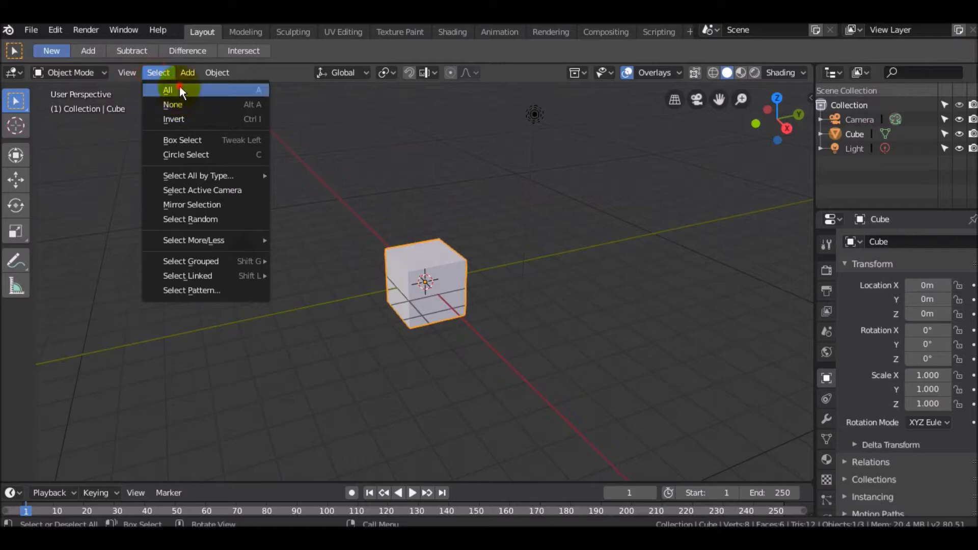
pyautogui.click(179, 88)
pyautogui.press('x')
pyautogui.click(314, 152)
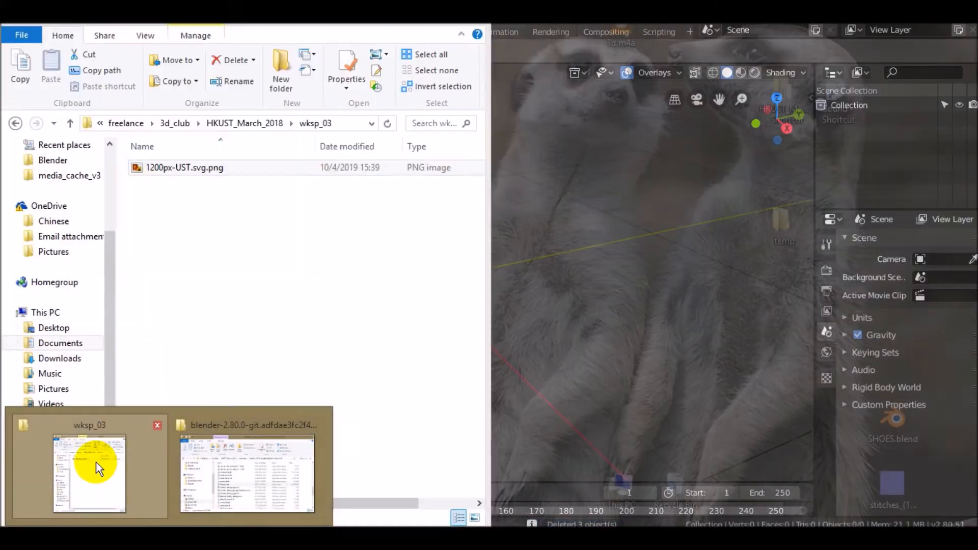
# Bring 1200px-UST.svg.png from the wksp_03 folder into the Blender viewport as a reference image.
pyautogui.click(96, 462)
pyautogui.moveTo(175, 172); pyautogui.dragTo(442, 171)
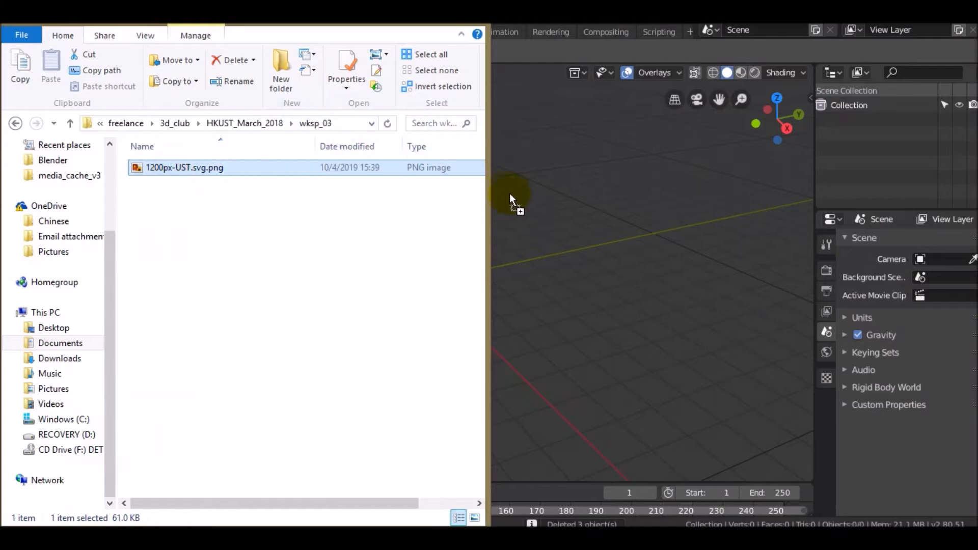
pyautogui.moveTo(515, 194); pyautogui.dragTo(515, 193)
pyautogui.click(555, 211)
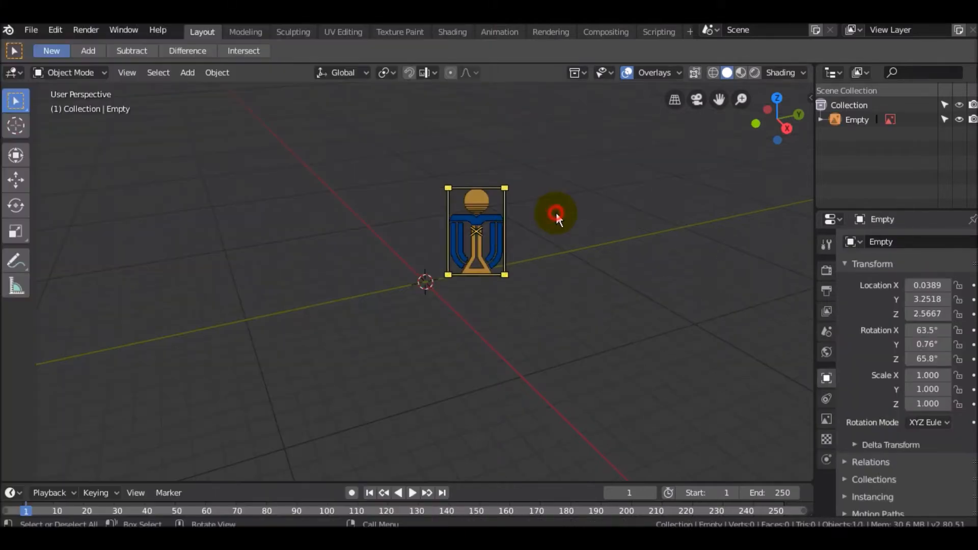
pyautogui.moveTo(500, 273); pyautogui.dragTo(543, 266, button='middle')
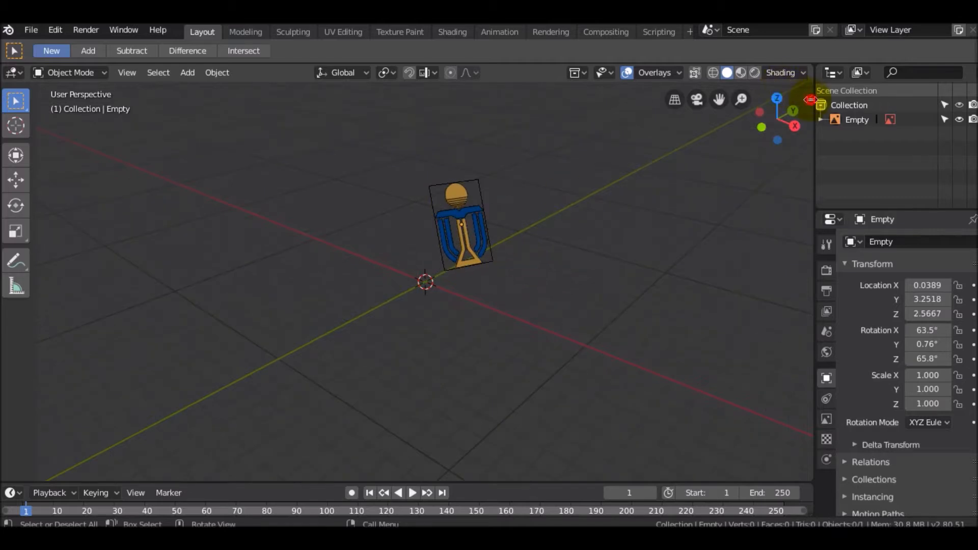
# Set the reference image's X, Y and Z location to 0 m.
pyautogui.moveTo(811, 100); pyautogui.dragTo(768, 108)
pyautogui.press('Return')
pyautogui.click(745, 140)
pyautogui.write('0')
pyautogui.press('Return')
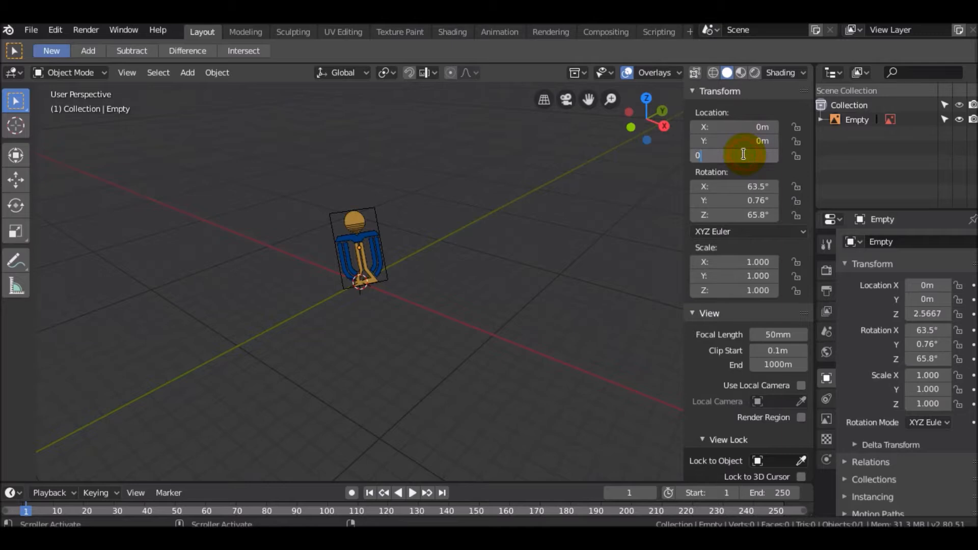
pyautogui.press('Return')
# Stand the reference image upright with a rotation of X 90°, Y 0° and Z 0°.
pyautogui.press('Return')
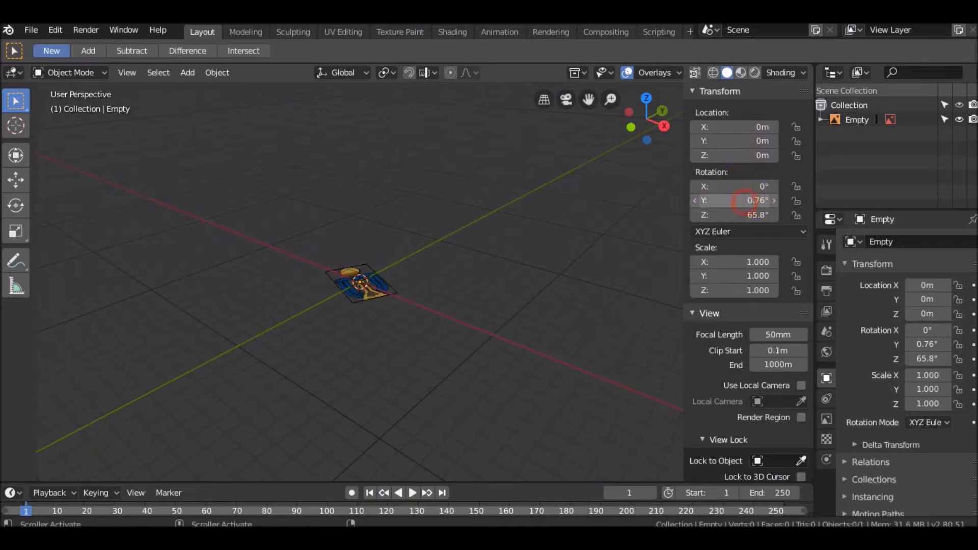
pyautogui.write('0')
pyautogui.press('Return')
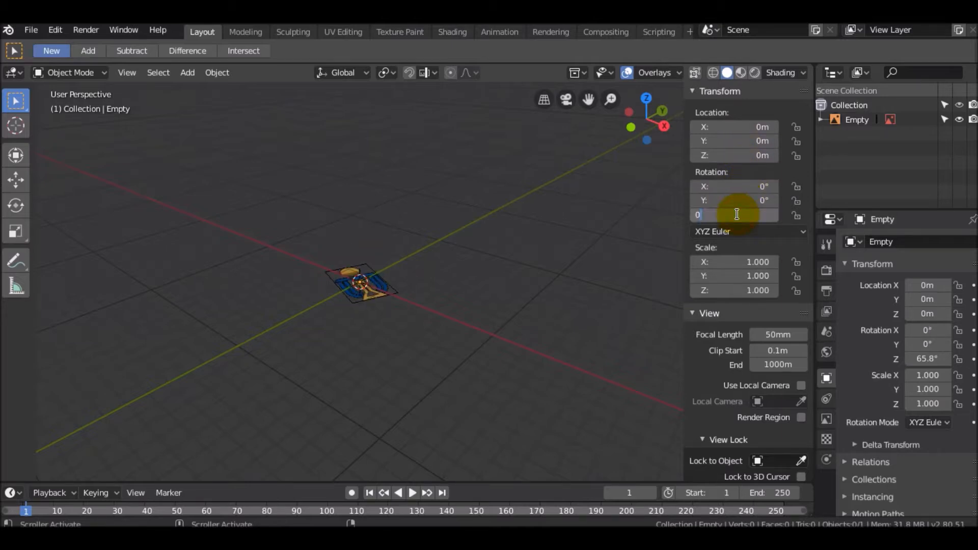
pyautogui.press('Return')
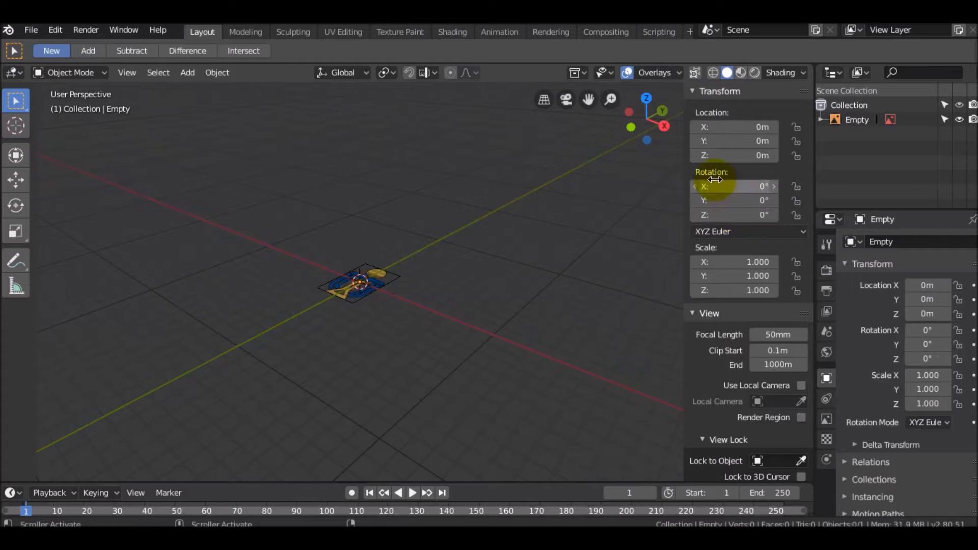
pyautogui.write('90')
pyautogui.press('Return')
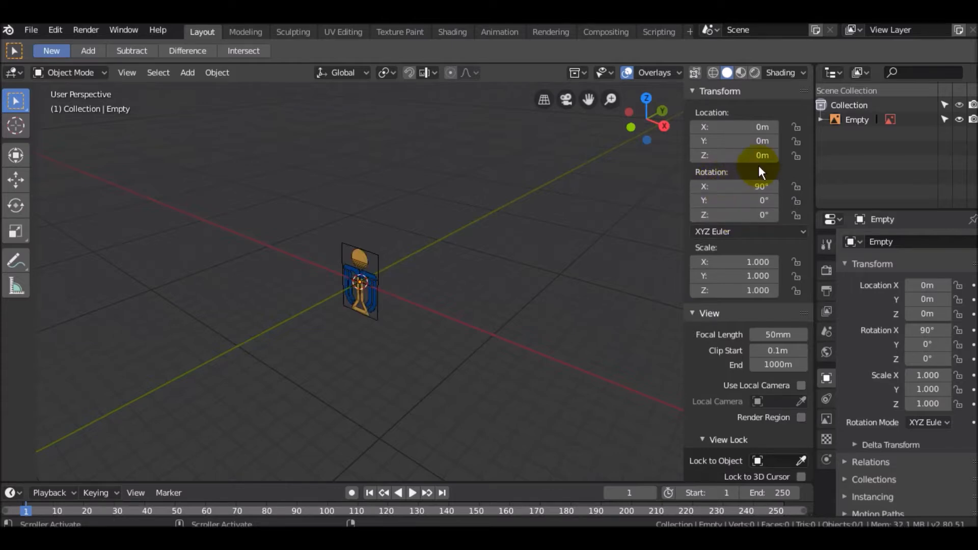
# Enable alpha on the reference image and set its transparency to 0.671.
pyautogui.moveTo(366, 332); pyautogui.dragTo(370, 307, button='middle')
pyautogui.scroll(5, 370, 307)
pyautogui.scroll(2, 370, 307)
pyautogui.click(371, 214)
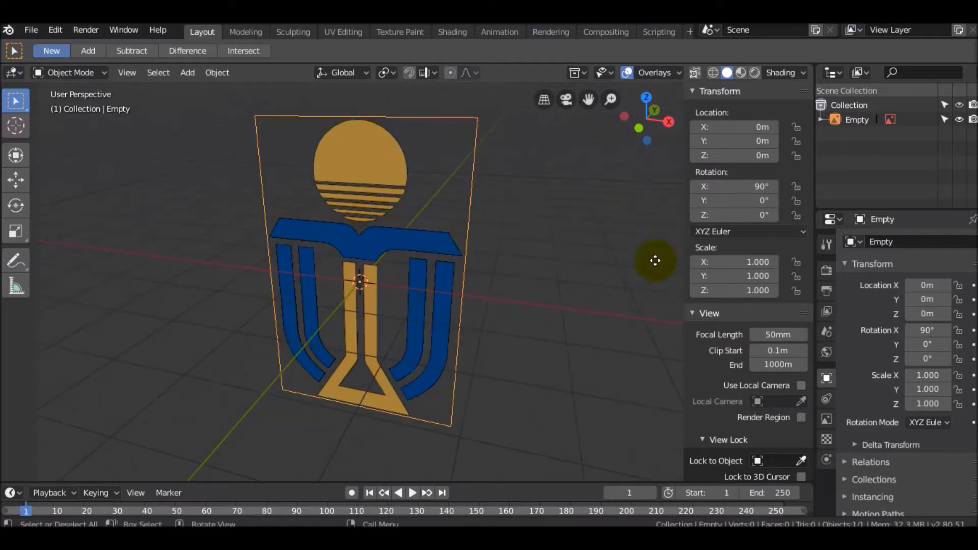
pyautogui.click(828, 418)
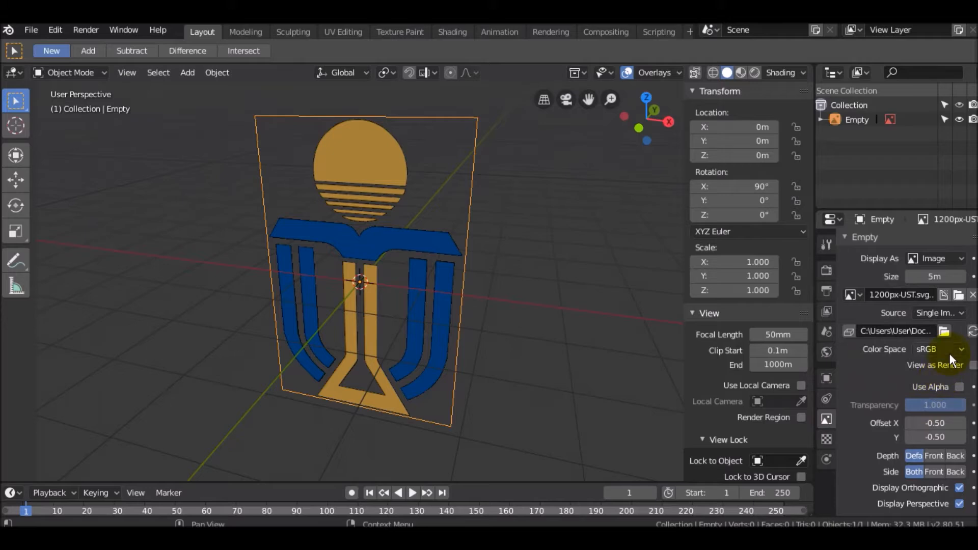
pyautogui.click(960, 387)
pyautogui.moveTo(946, 405)
pyautogui.mouseDown()
pyautogui.moveTo(917, 405)
pyautogui.moveTo(946, 406)
pyautogui.mouseUp()
# Set the view to front orthographic and add a mesh plane at the origin.
pyautogui.scroll(-4, 310, 262)
pyautogui.moveTo(310, 261); pyautogui.dragTo(368, 243, button='middle')
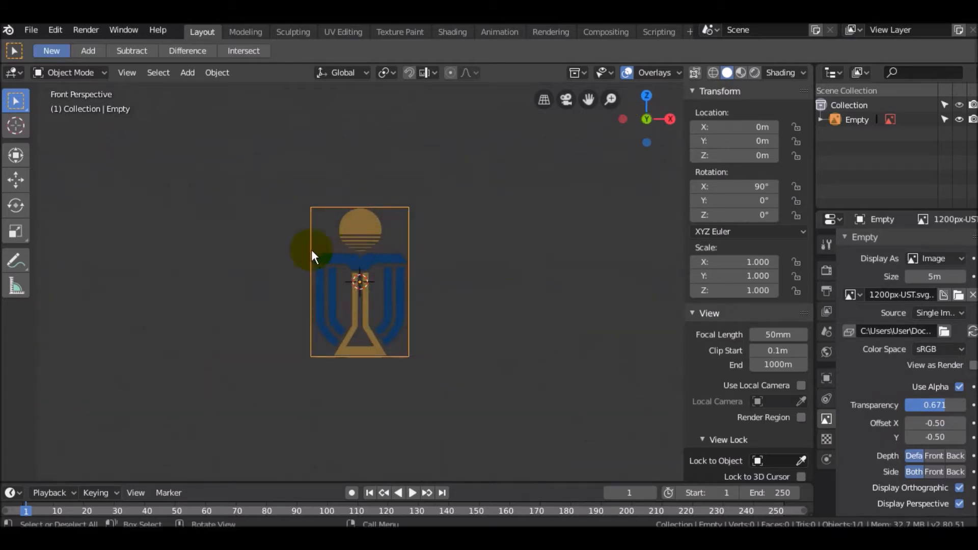
pyautogui.click(552, 98)
pyautogui.scroll(4, 387, 334)
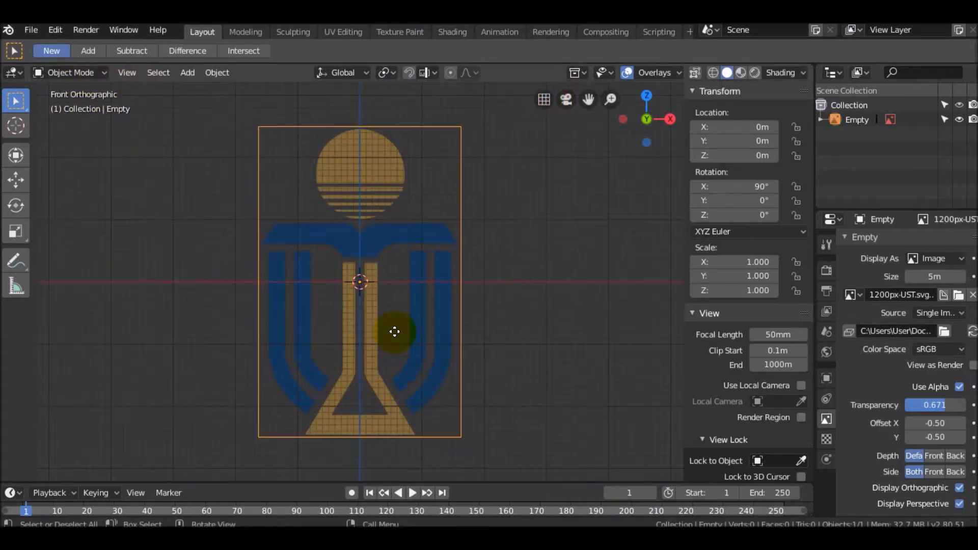
pyautogui.hotkey('shift', 'a')
pyautogui.moveTo(363, 250)
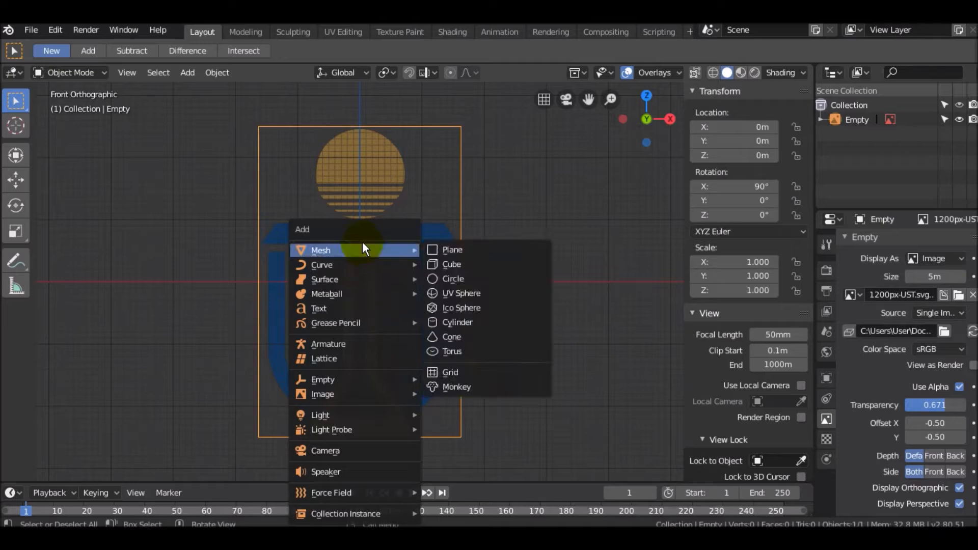
pyautogui.click(446, 250)
pyautogui.scroll(-3, 470, 279)
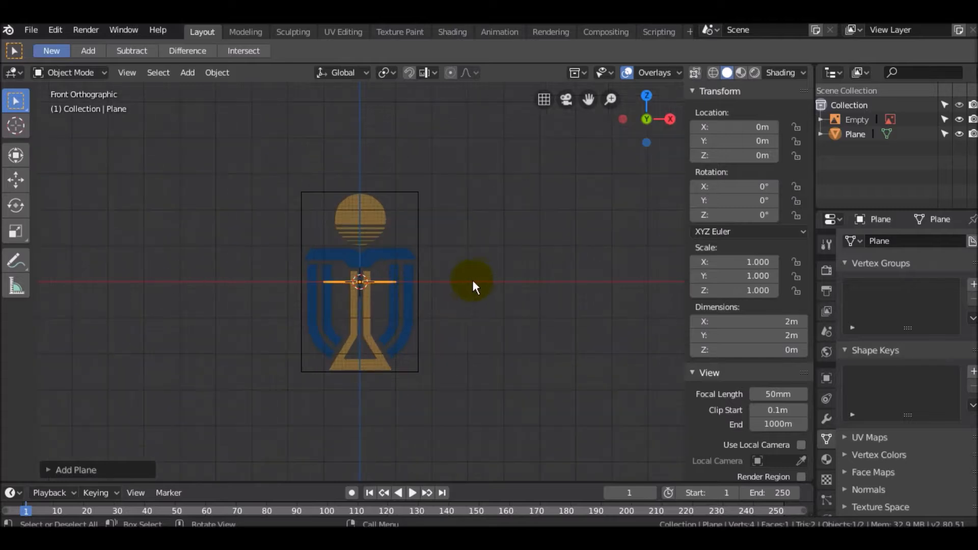
# Rotate the plane's mesh 90° about X in Edit Mode so it faces the front view.
pyautogui.moveTo(500, 254); pyautogui.dragTo(395, 313, button='middle')
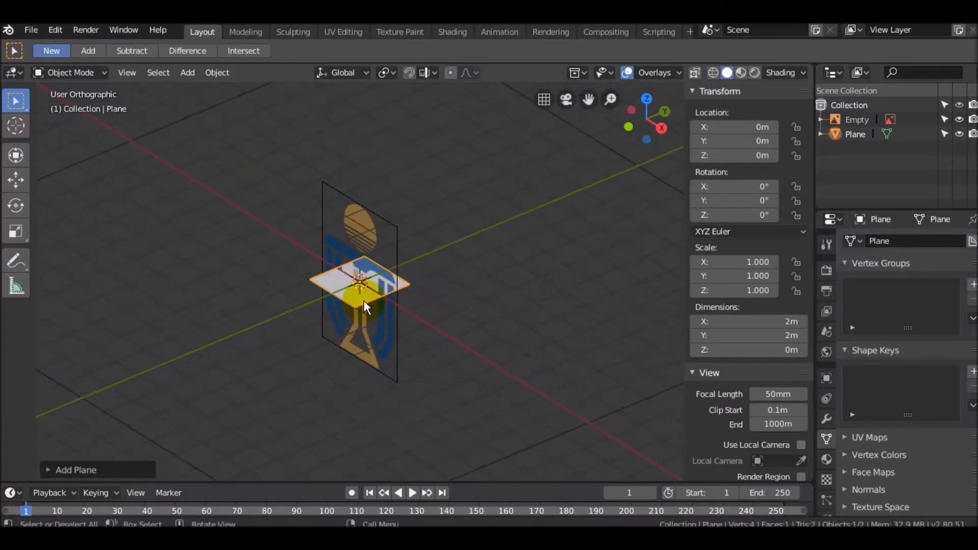
pyautogui.click(84, 76)
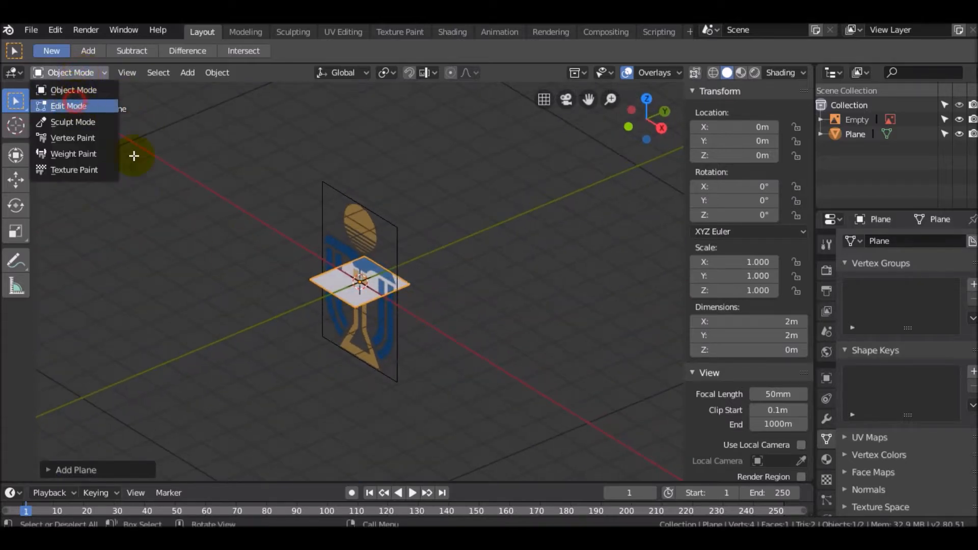
pyautogui.click(74, 105)
pyautogui.write('rx90')
pyautogui.press('Return')
pyautogui.press('KP_1')
pyautogui.scroll(5, 446, 319)
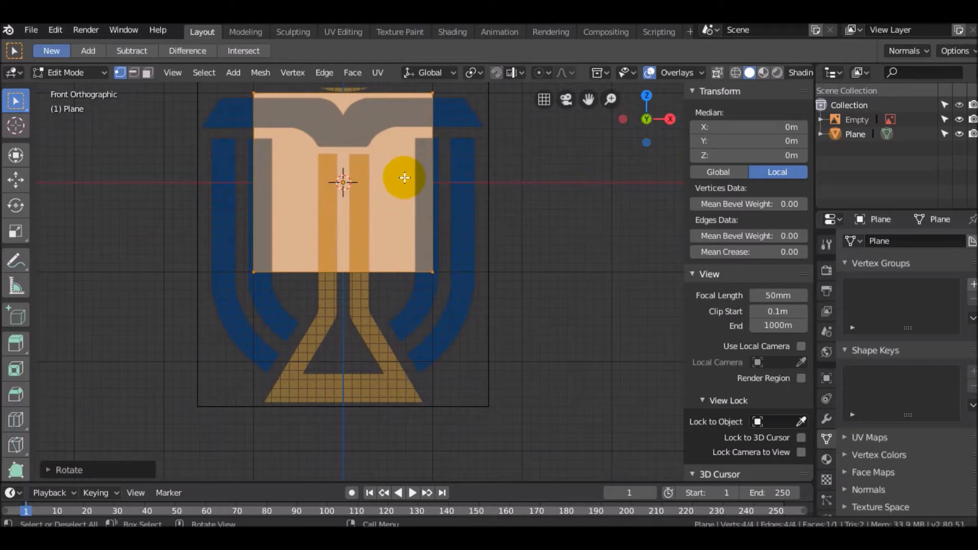
# Move the plane's mesh down along Z by about 1.467 m, aligning its lower edge with the logo's base.
pyautogui.press('g')
pyautogui.press('z')
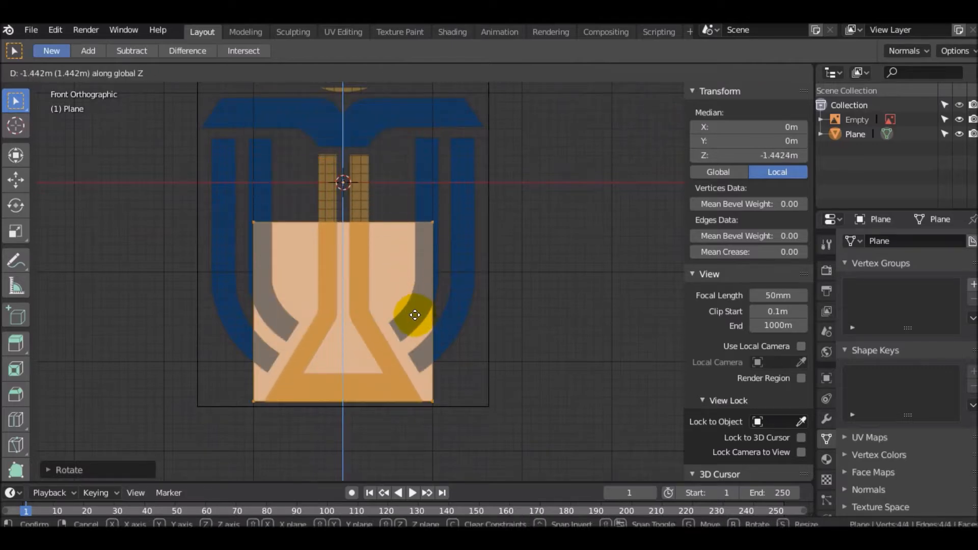
pyautogui.click(411, 308)
pyautogui.scroll(-3, 469, 311)
pyautogui.moveTo(479, 311); pyautogui.dragTo(638, 264, button='middle')
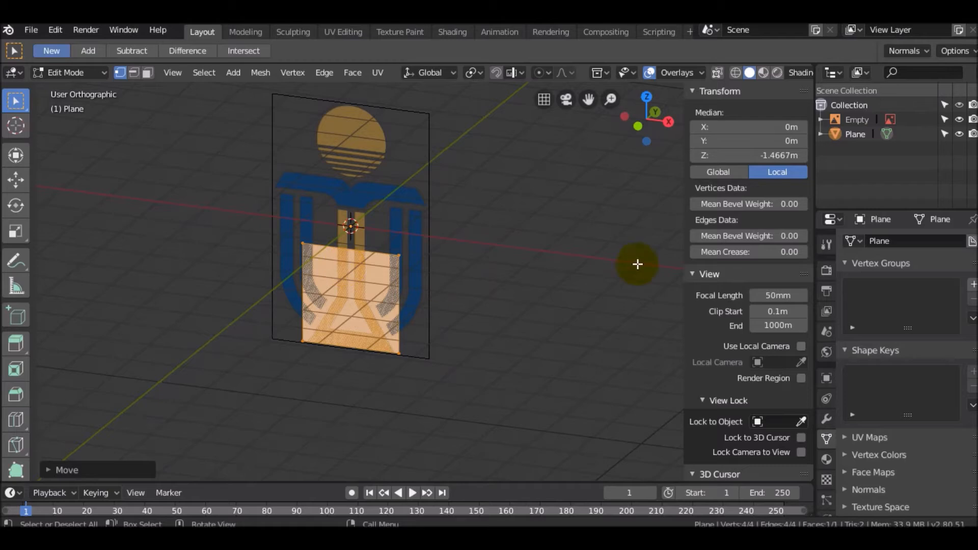
# Add a vertical loop cut through the exact centre of the plane, working in the front view.
pyautogui.click(636, 125)
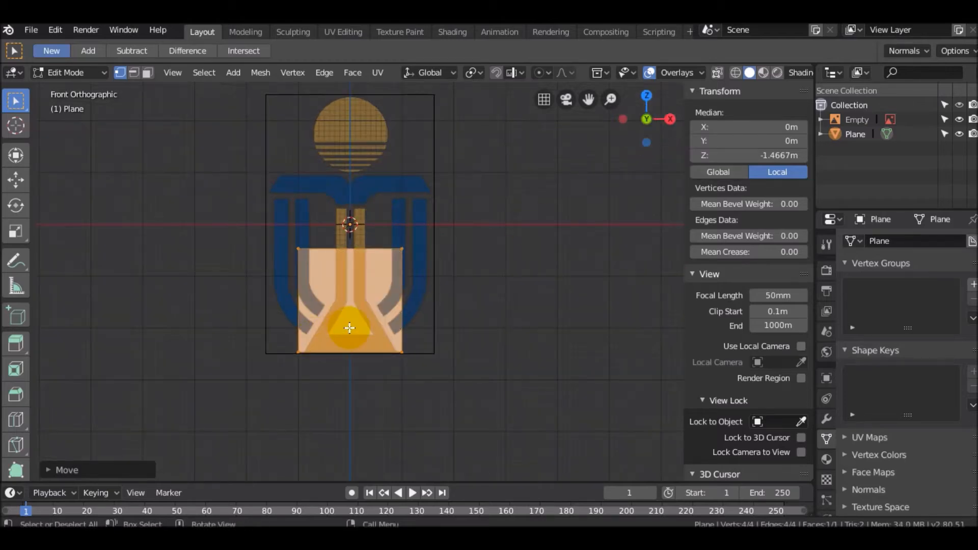
pyautogui.scroll(6, 349, 329)
pyautogui.scroll(-3, 341, 262)
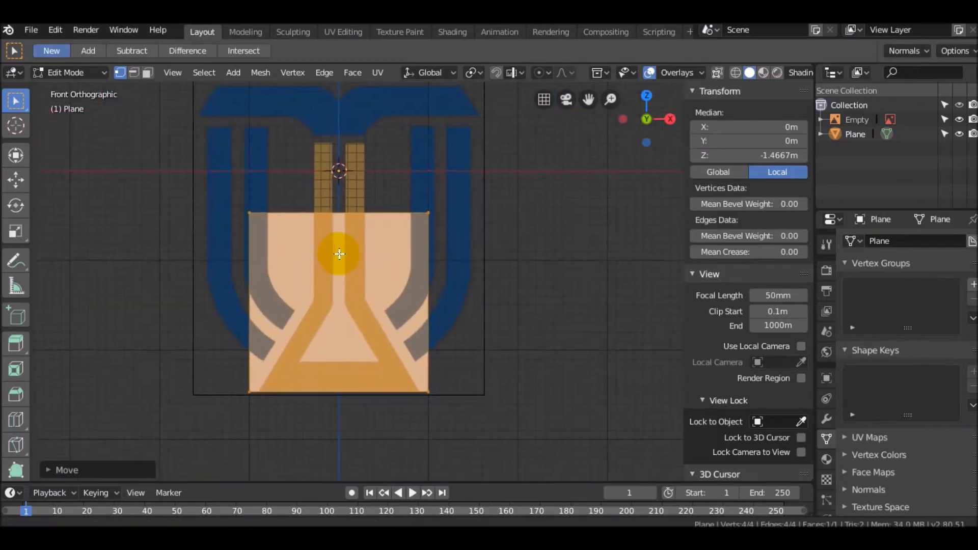
pyautogui.hotkey('ctrl', 'r')
pyautogui.click(339, 193)
pyautogui.rightClick(339, 193)
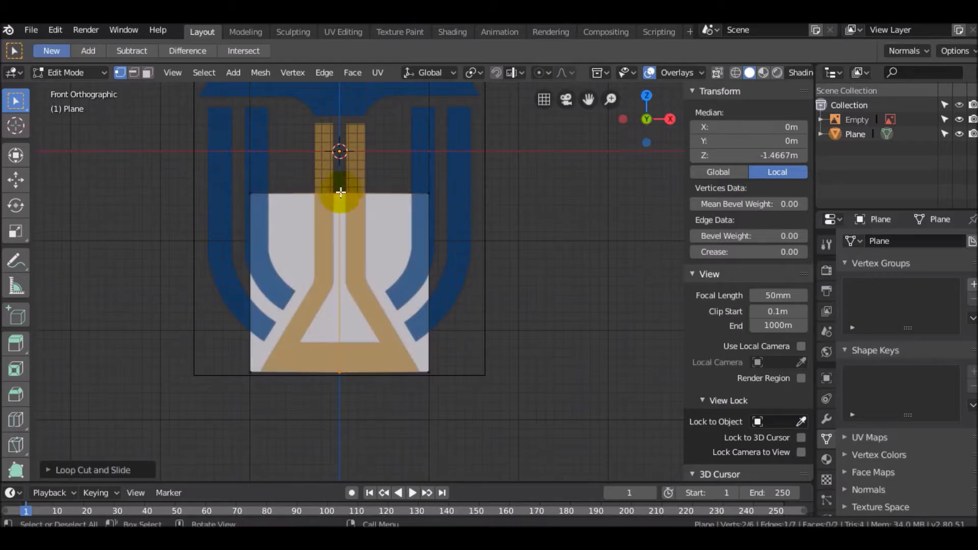
# Delete the two vertices on the negative X side of the plane and return to Object Mode.
pyautogui.click(252, 194)
pyautogui.keyDown('shift'); pyautogui.click(253, 371); pyautogui.keyUp('shift')
pyautogui.press('x')
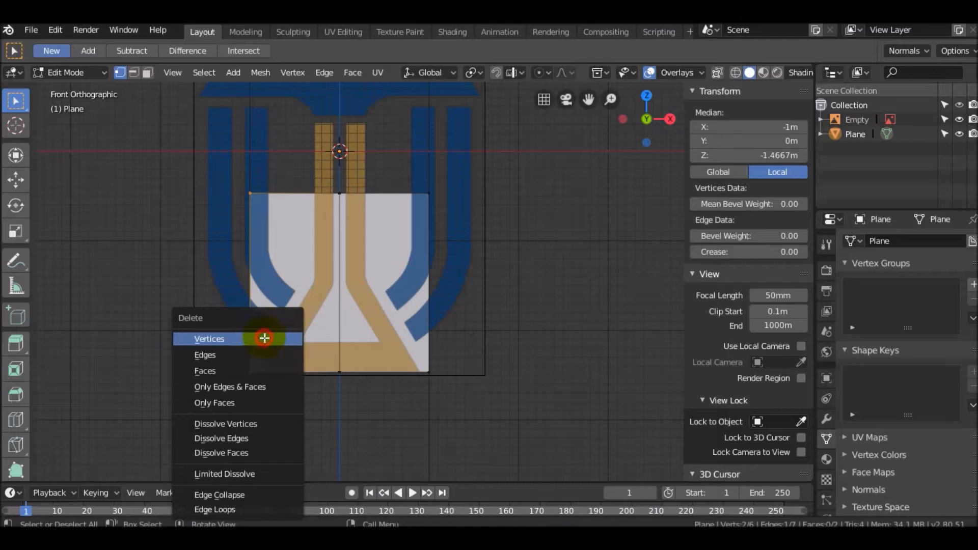
pyautogui.click(265, 338)
pyautogui.press('Tab')
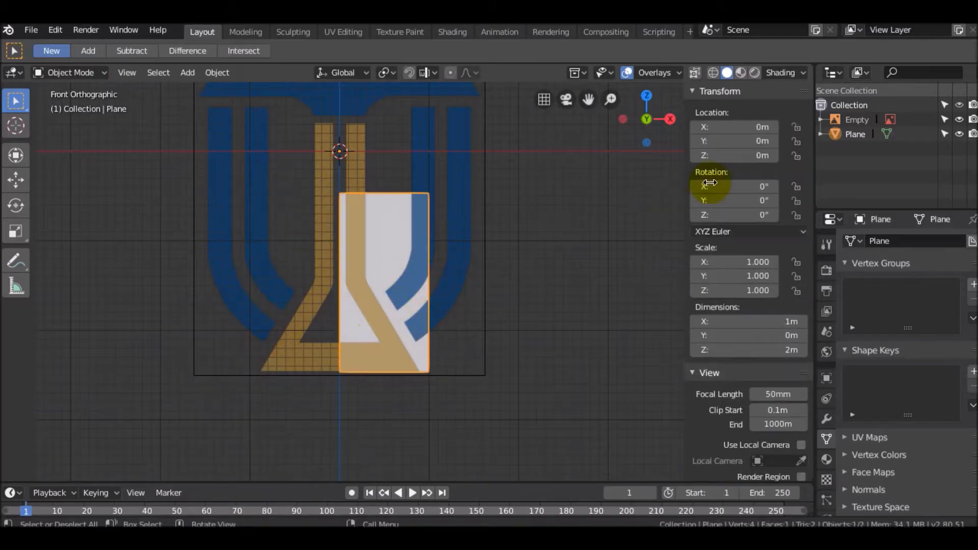
# Add a Mirror modifier on the X axis to the half plane and return to Edit Mode.
pyautogui.click(827, 419)
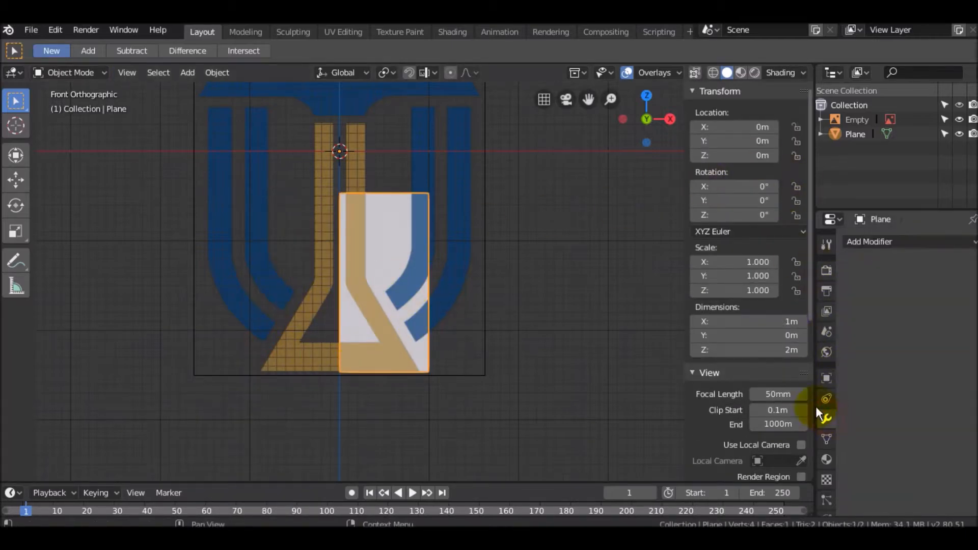
pyautogui.click(866, 242)
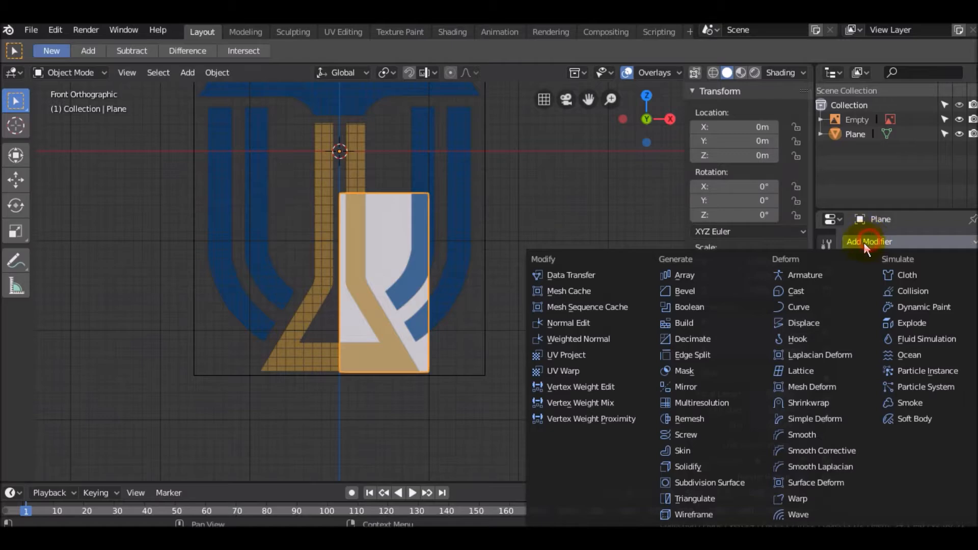
pyautogui.click(688, 387)
pyautogui.press('Tab')
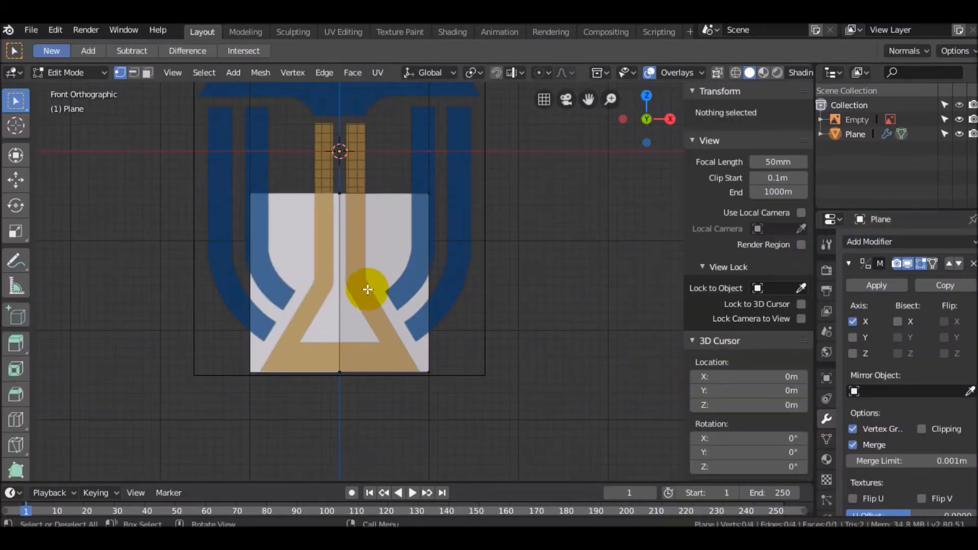
# Move the half plane's outer edge along X to about 0.893 m, matching the corner of the logo's triangular base.
pyautogui.scroll(2, 368, 289)
pyautogui.click(464, 163)
pyautogui.keyDown('shift'); pyautogui.click(461, 405); pyautogui.keyUp('shift')
pyautogui.press('g')
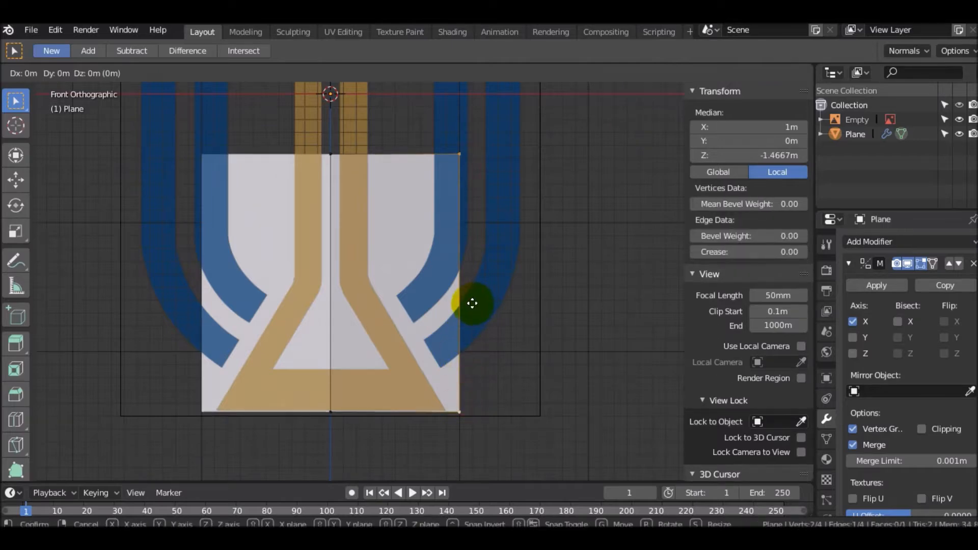
pyautogui.press('x')
pyautogui.click(461, 309)
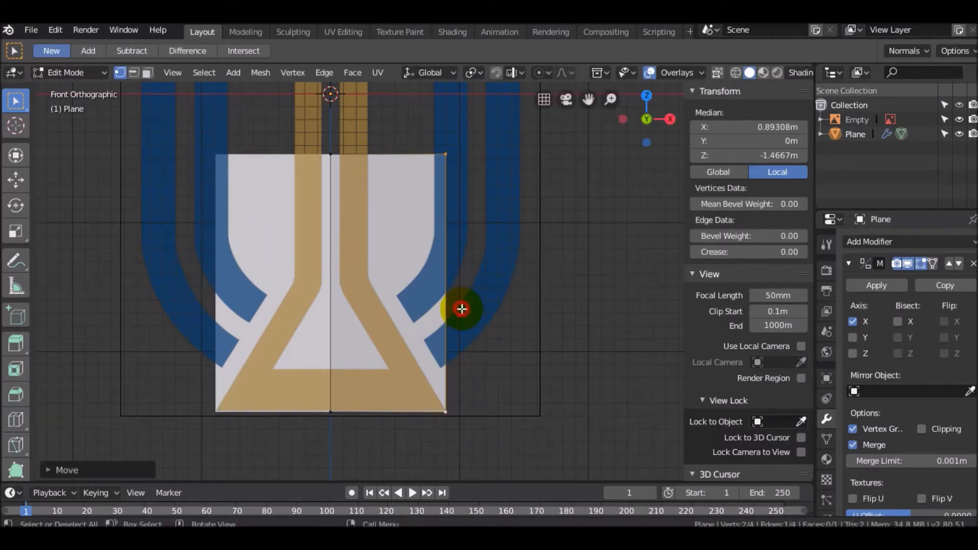
# Add a horizontal loop cut across the middle of the half plane, level with where the stem meets the triangle.
pyautogui.hotkey('ctrl', 'r')
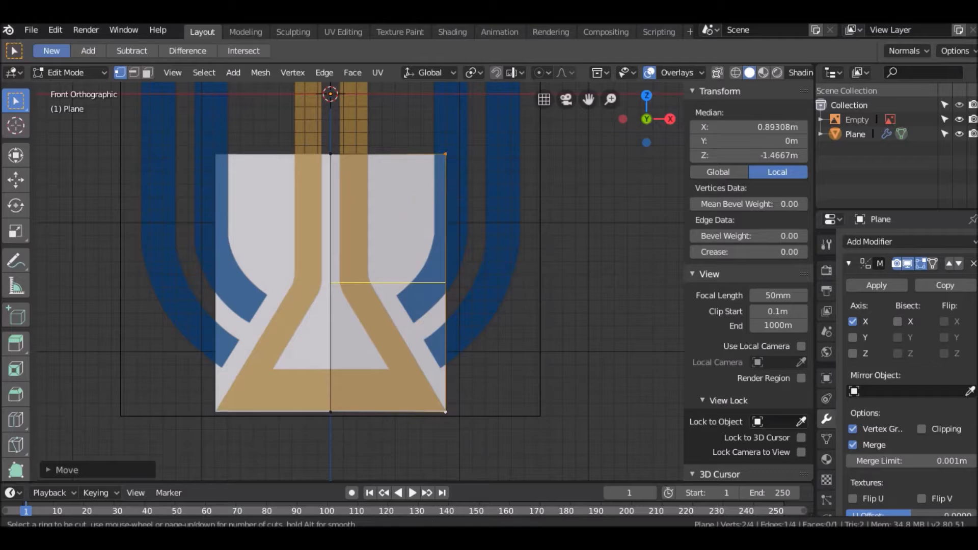
pyautogui.click(441, 245)
pyautogui.click(444, 274)
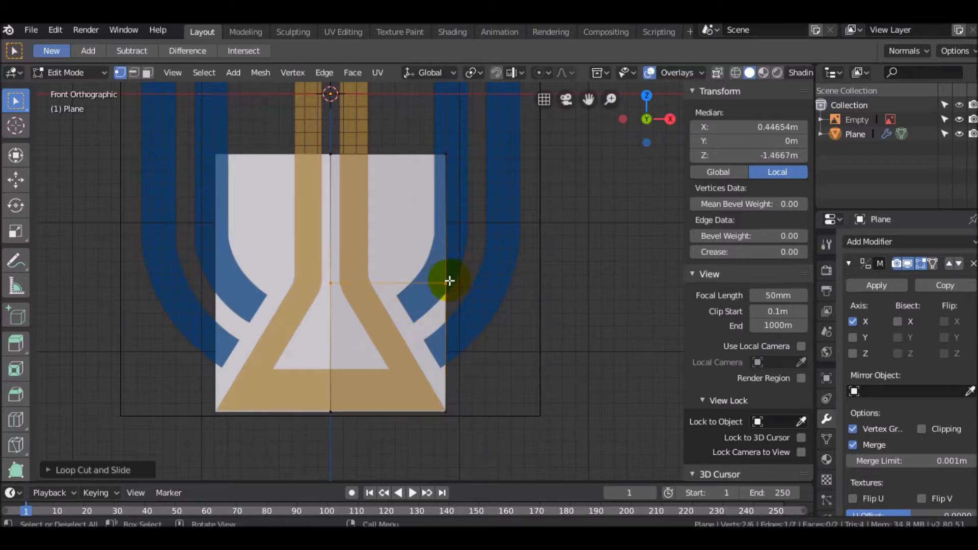
# Move the half plane's two upper outer vertices along X to about 0.289 m, matching the stem's outer edge.
pyautogui.click(446, 282)
pyautogui.keyDown('shift'); pyautogui.click(446, 155); pyautogui.keyUp('shift')
pyautogui.press('g')
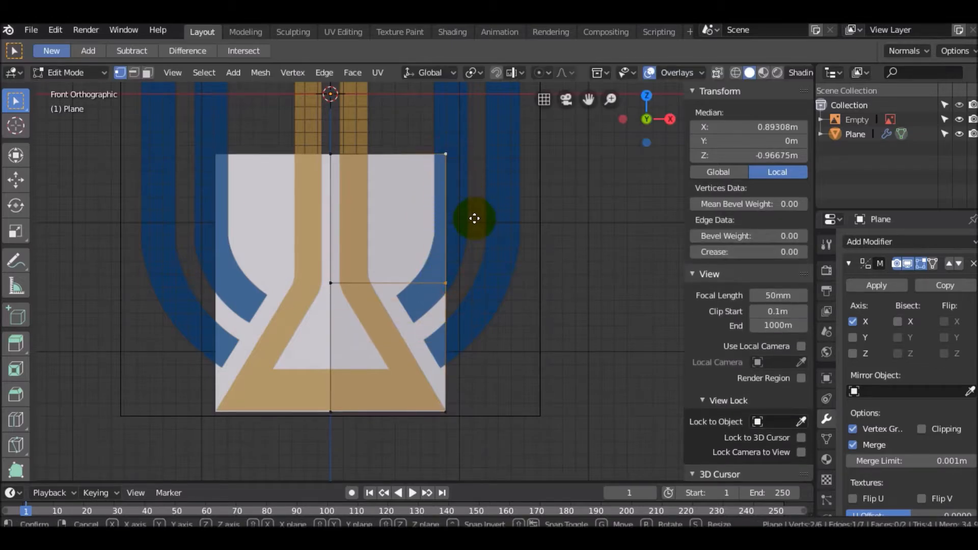
pyautogui.click(399, 240)
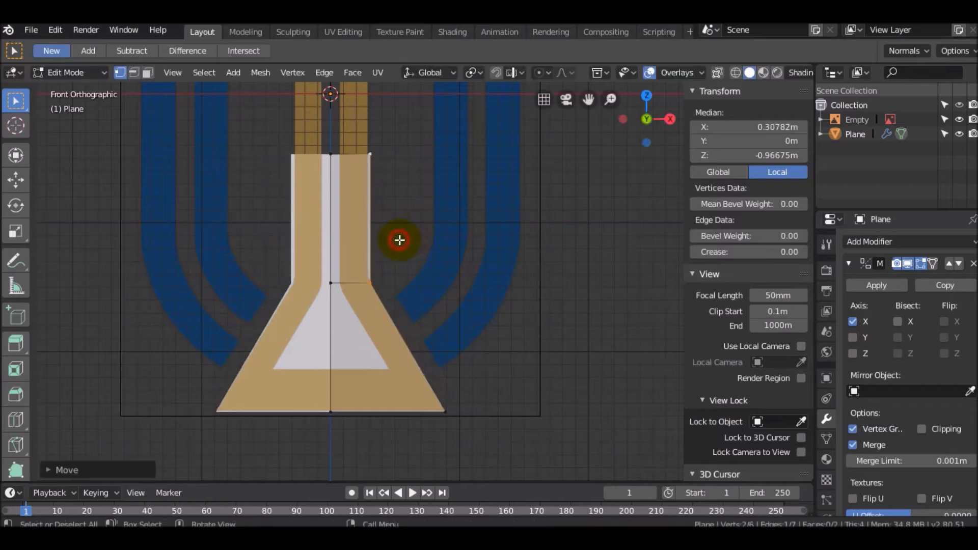
pyautogui.scroll(1, 454, 240)
pyautogui.press('g')
pyautogui.press('x')
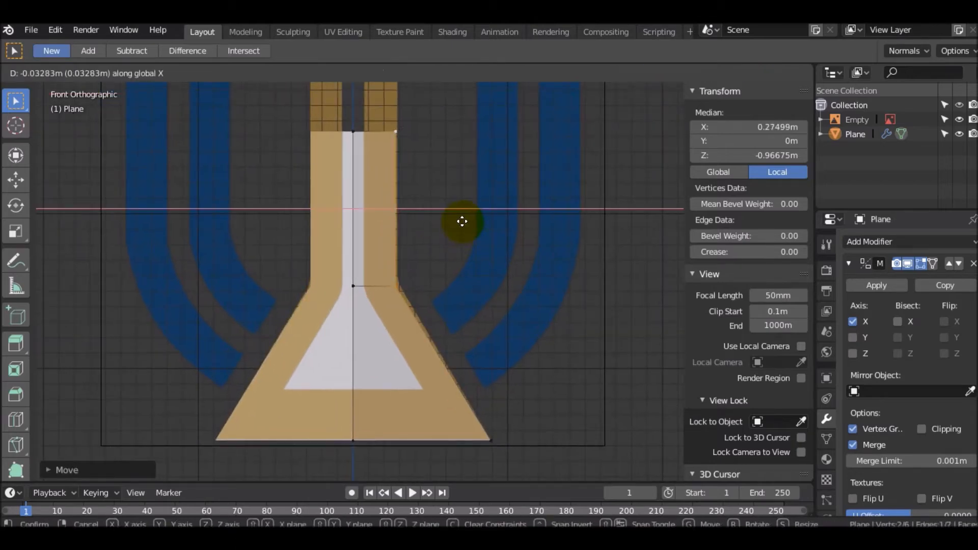
pyautogui.click(464, 222)
# Add a vertical loop cut through the half plane with the Loop Cut tool.
pyautogui.scroll(-2, 446, 245)
pyautogui.scroll(2, 393, 275)
pyautogui.keyDown('shift'); pyautogui.moveTo(392, 329); pyautogui.dragTo(351, 309, button='middle'); pyautogui.keyUp('shift')
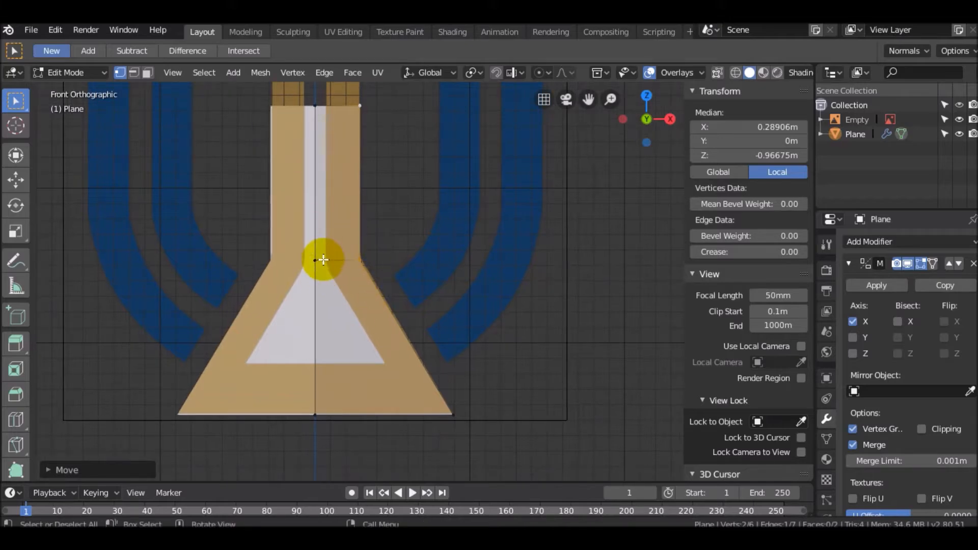
pyautogui.keyDown('shift'); pyautogui.moveTo(335, 292); pyautogui.dragTo(336, 298, button='middle'); pyautogui.keyUp('shift')
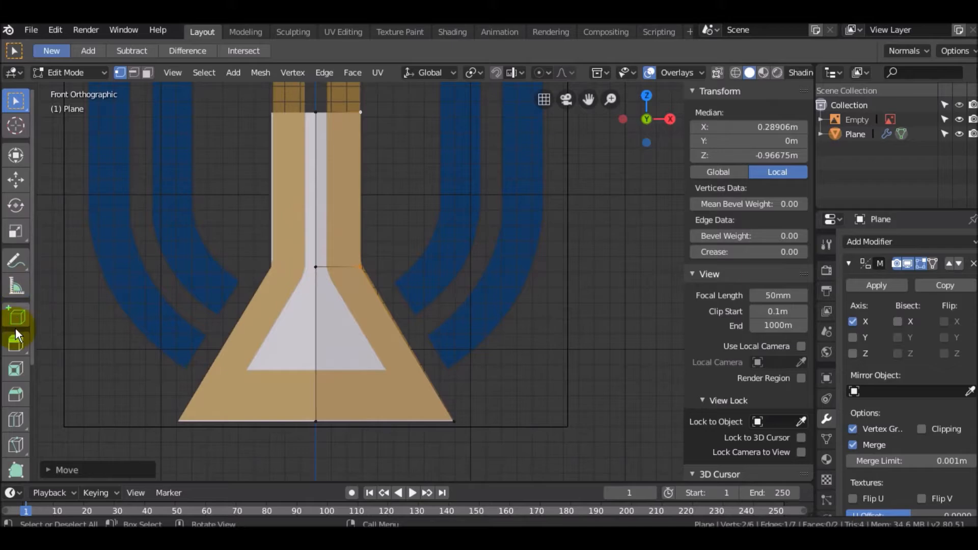
pyautogui.scroll(-4, 16, 334)
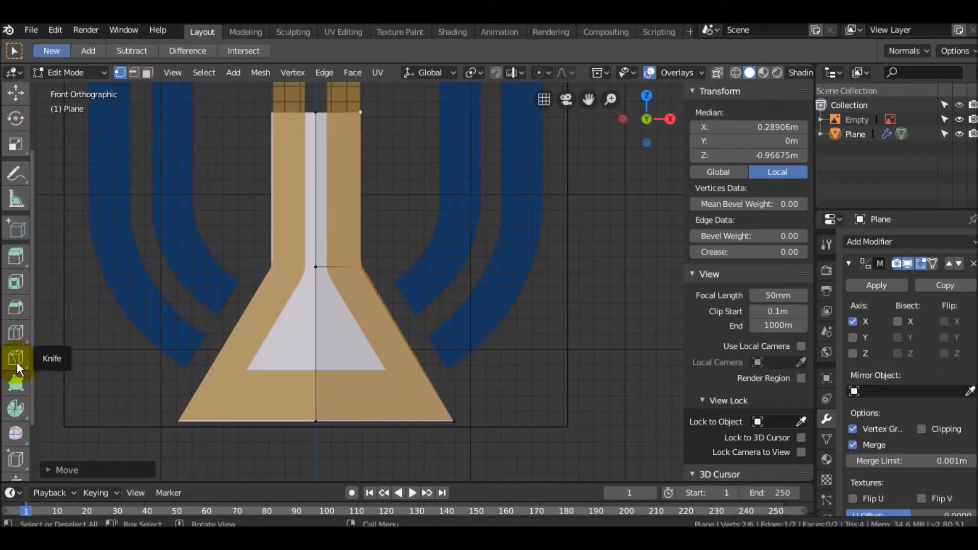
pyautogui.scroll(-3, 19, 387)
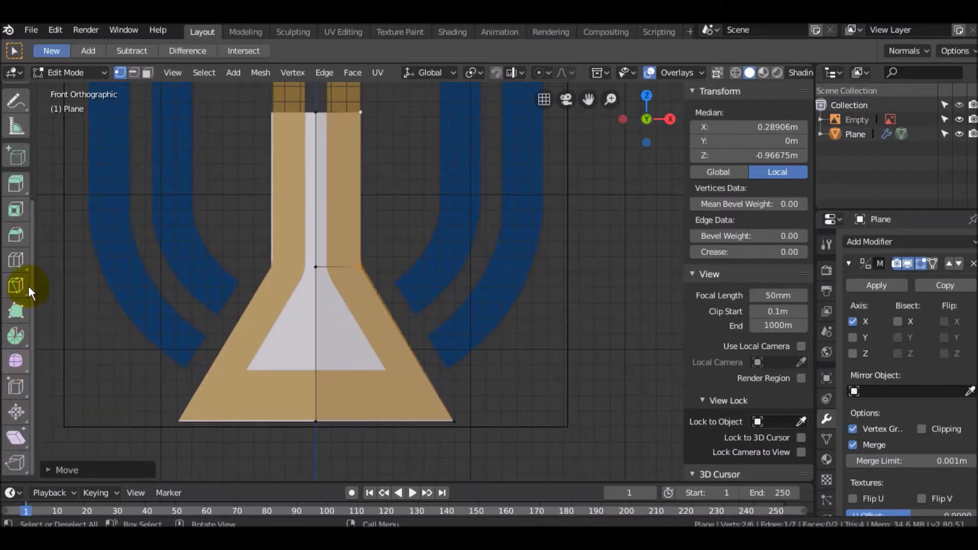
pyautogui.click(24, 259)
pyautogui.click(325, 264)
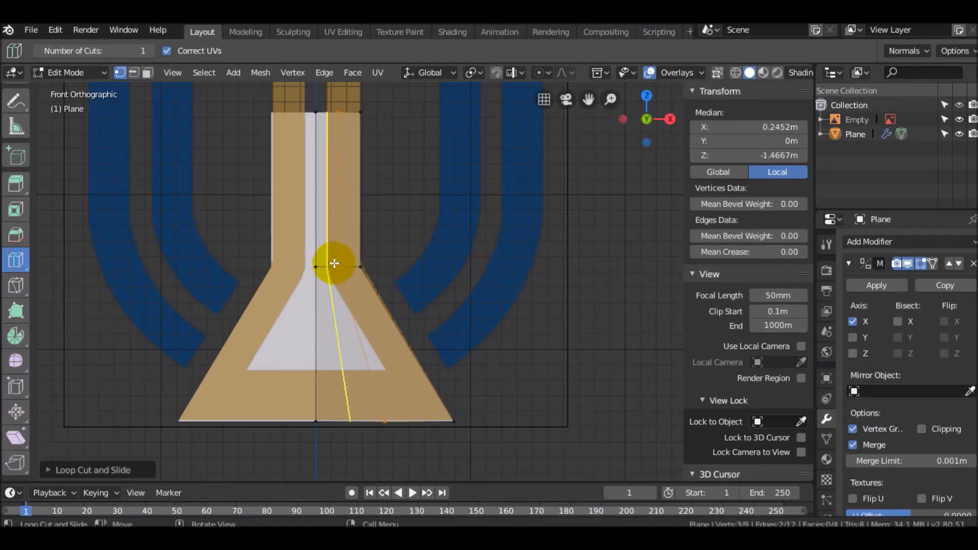
pyautogui.click(336, 267)
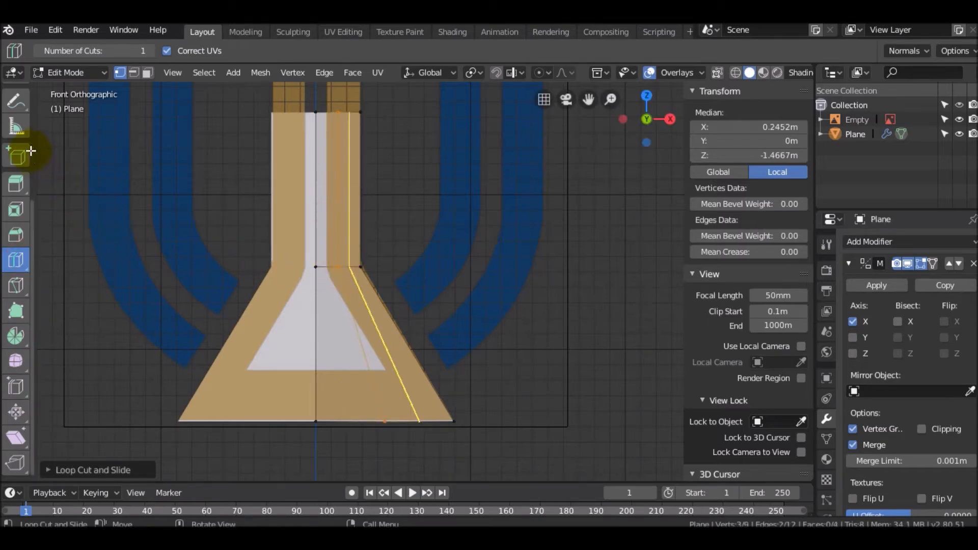
# Align the vertical loop with the logo's inner outline: its two upper vertices at about X 0.079 m, its bottom vertex outward in line with the triangle's inner side.
pyautogui.scroll(5, 13, 202)
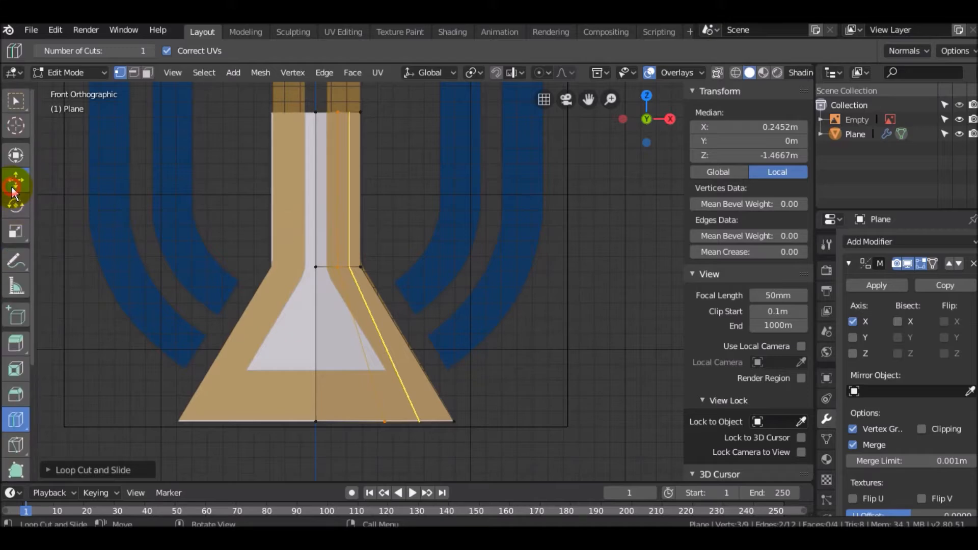
pyautogui.click(16, 181)
pyautogui.click(338, 112)
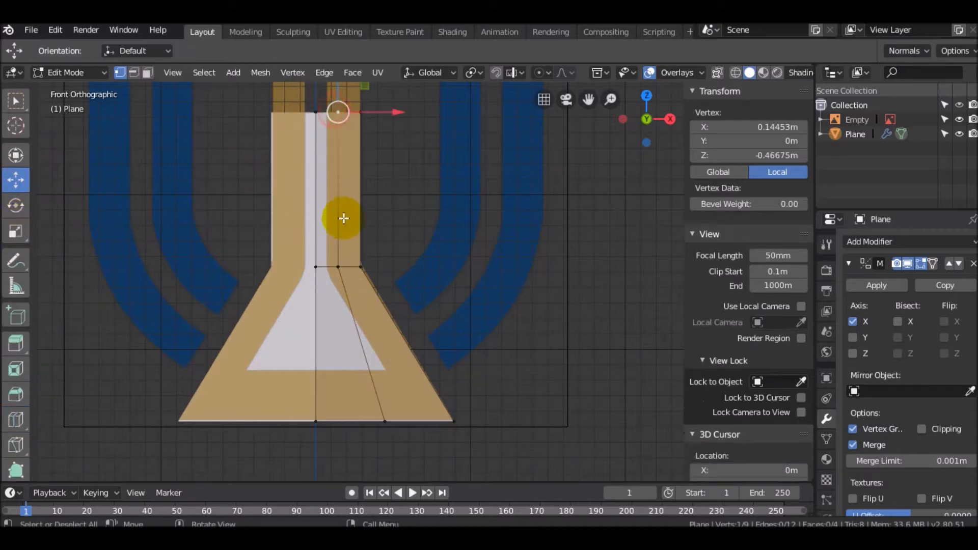
pyautogui.keyDown('shift'); pyautogui.click(337, 266); pyautogui.keyUp('shift')
pyautogui.moveTo(387, 190); pyautogui.dragTo(377, 193)
pyautogui.click(385, 421)
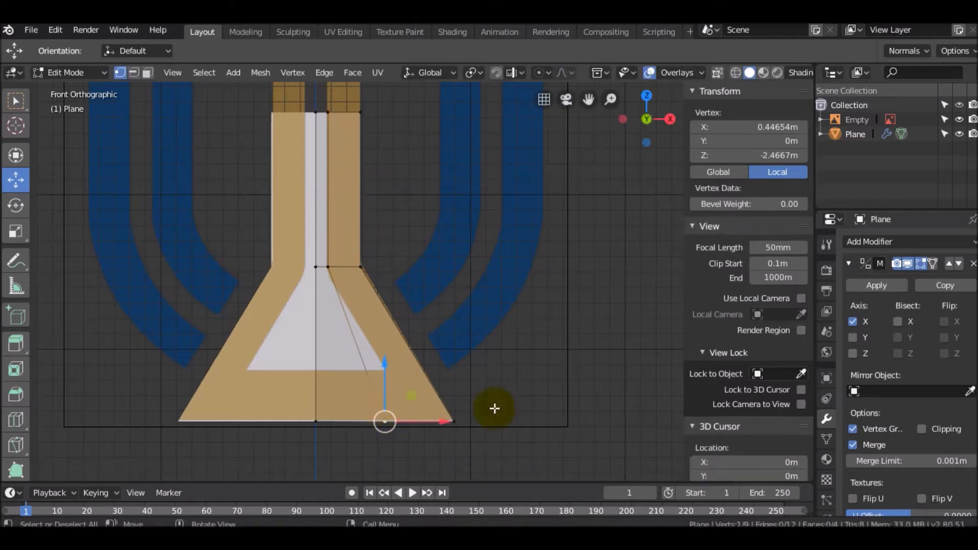
pyautogui.moveTo(442, 422); pyautogui.dragTo(474, 426)
pyautogui.click(316, 268)
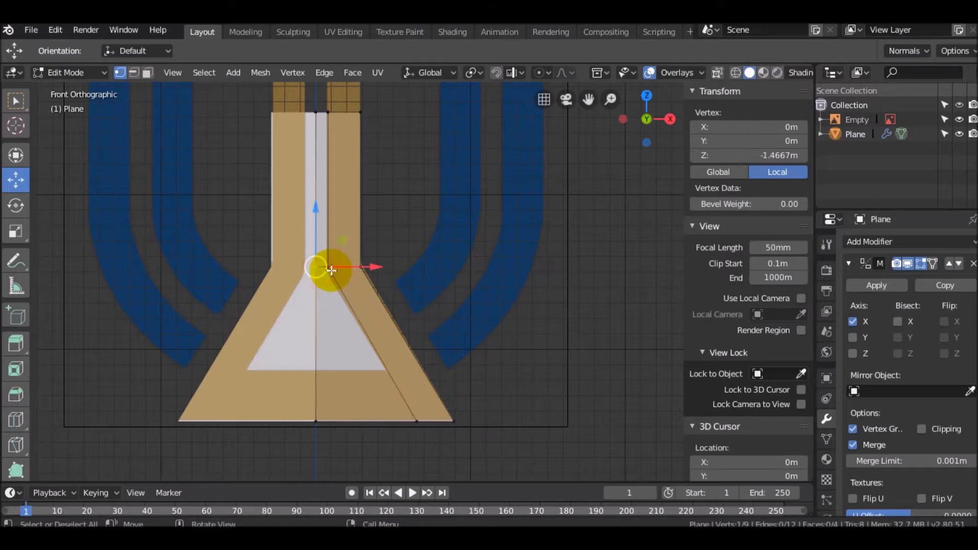
pyautogui.click(331, 268)
pyautogui.click(385, 280)
pyautogui.moveTo(394, 281); pyautogui.dragTo(351, 269)
pyautogui.hotkey('ctrl', 'z')
# Move the three vertices of the horizontal loop at the stem's base down along Z to about -1.471 m.
pyautogui.keyDown('shift'); pyautogui.click(328, 267); pyautogui.keyUp('shift')
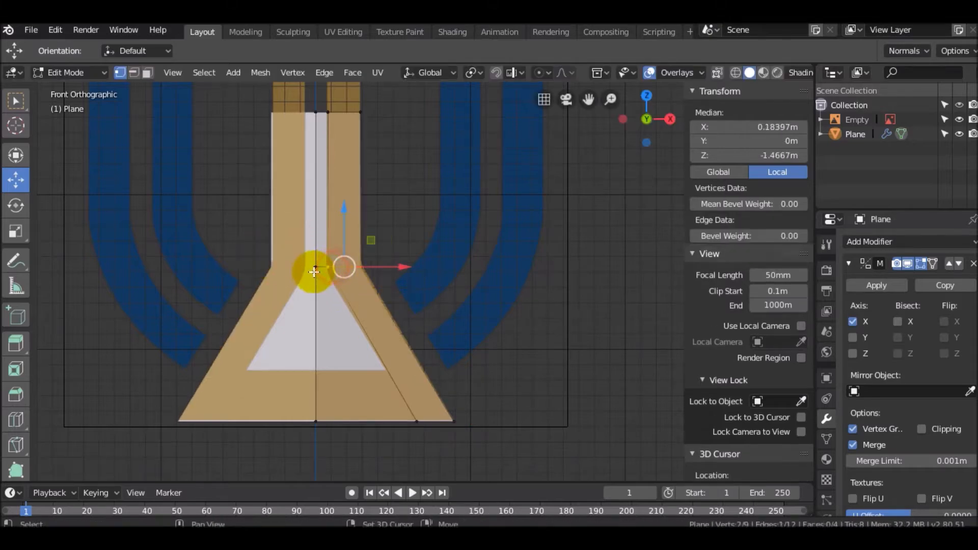
pyautogui.keyDown('shift'); pyautogui.click(315, 268); pyautogui.keyUp('shift')
pyautogui.moveTo(335, 215); pyautogui.dragTo(341, 215)
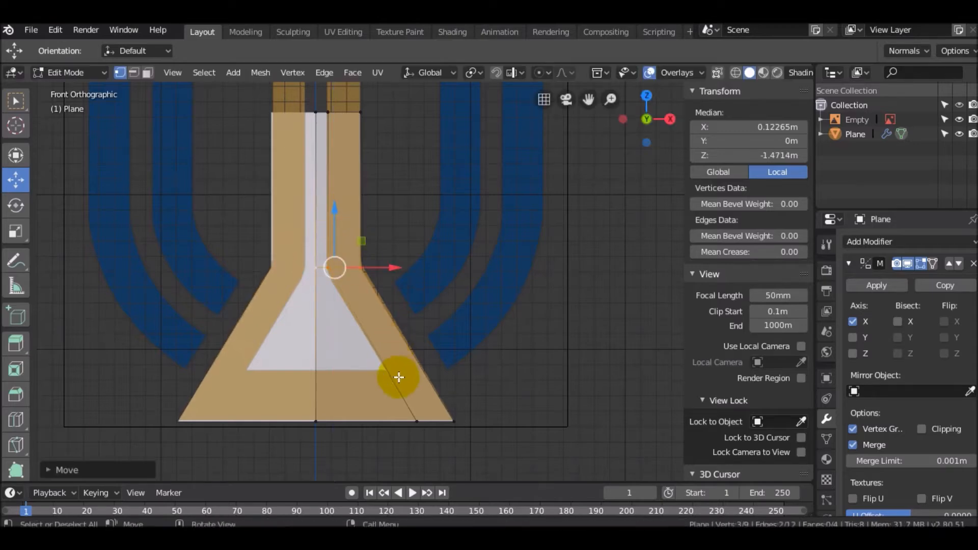
# Move the two inner vertices of the horizontal loop down along Z to about -1.509 m.
pyautogui.click(416, 420)
pyautogui.click(329, 268)
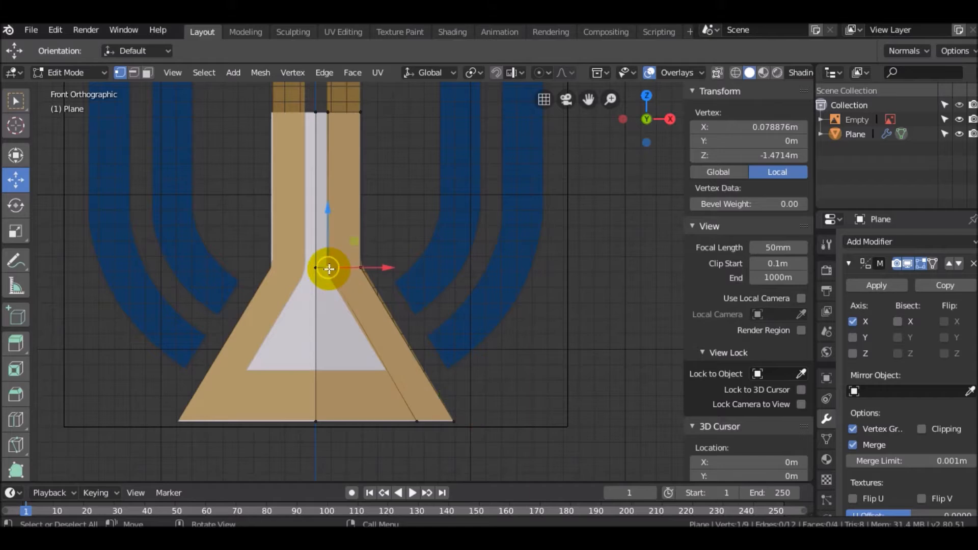
pyautogui.keyDown('shift'); pyautogui.click(315, 267); pyautogui.keyUp('shift')
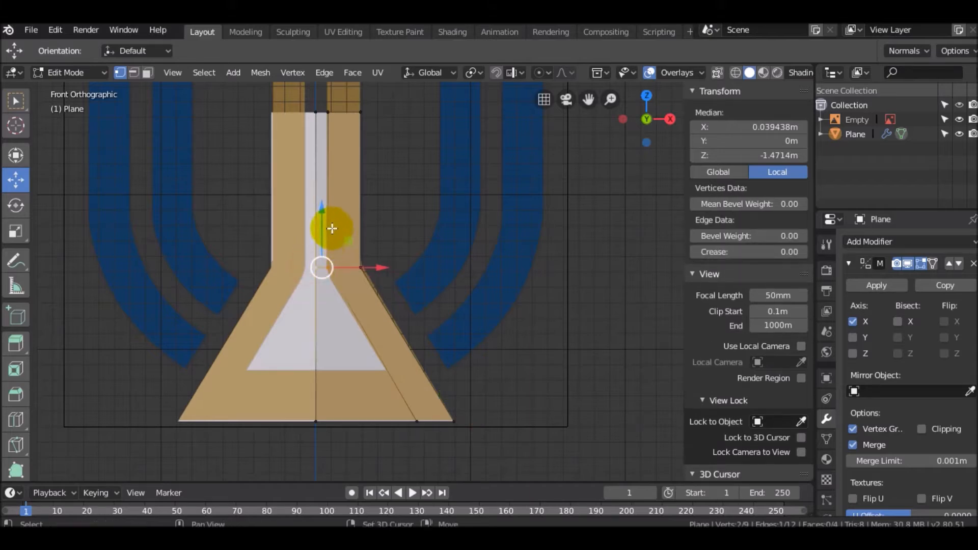
pyautogui.moveTo(322, 207); pyautogui.dragTo(323, 212)
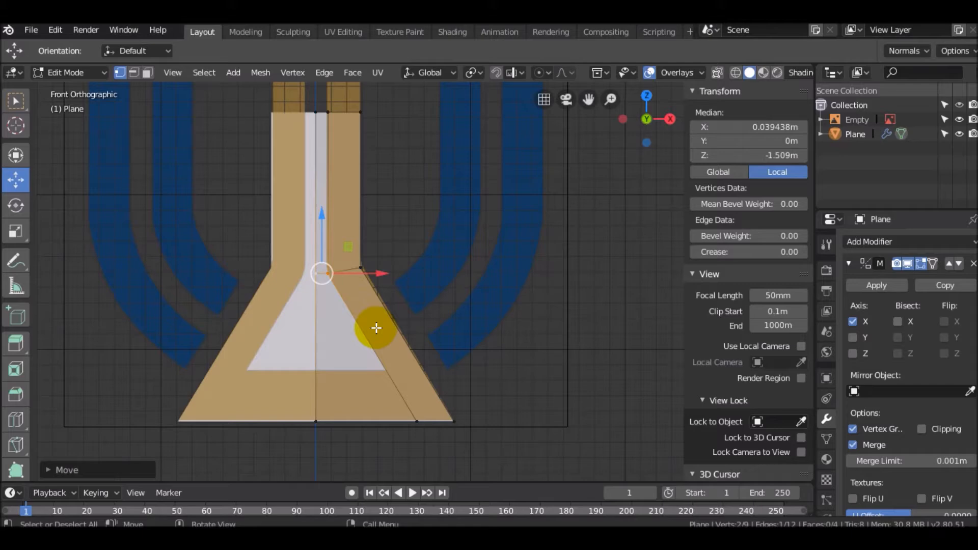
# Add a horizontal loop cut across the triangular base and slide it to the inner triangle's bottom edge, at about Z -2.133 m.
pyautogui.hotkey('ctrl', 'r')
pyautogui.click(389, 357)
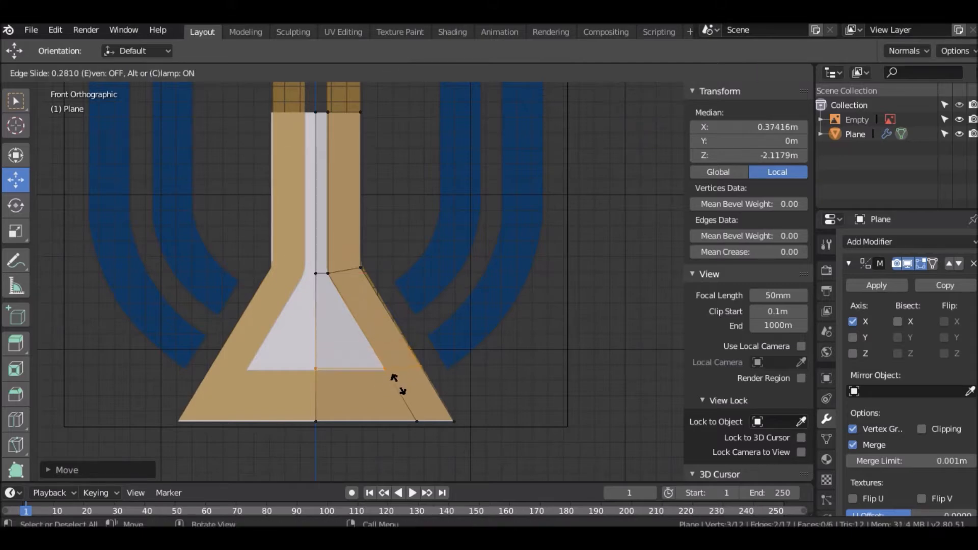
pyautogui.click(396, 381)
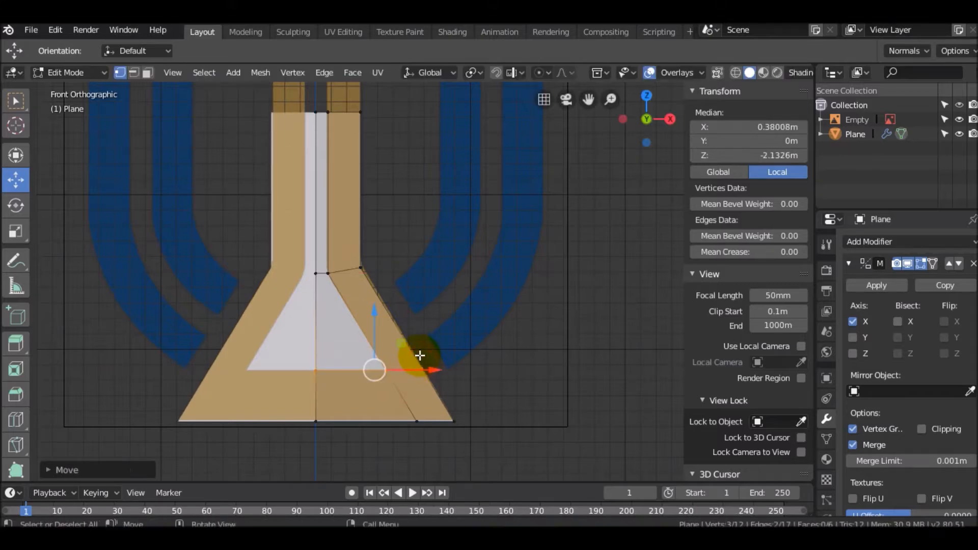
# Extrude the top edge of the stem strip and move it up along Z to about 0.315 m, at the top of the gold stem.
pyautogui.scroll(-4, 377, 264)
pyautogui.keyDown('shift'); pyautogui.moveTo(373, 272); pyautogui.dragTo(380, 322, button='middle'); pyautogui.keyUp('shift')
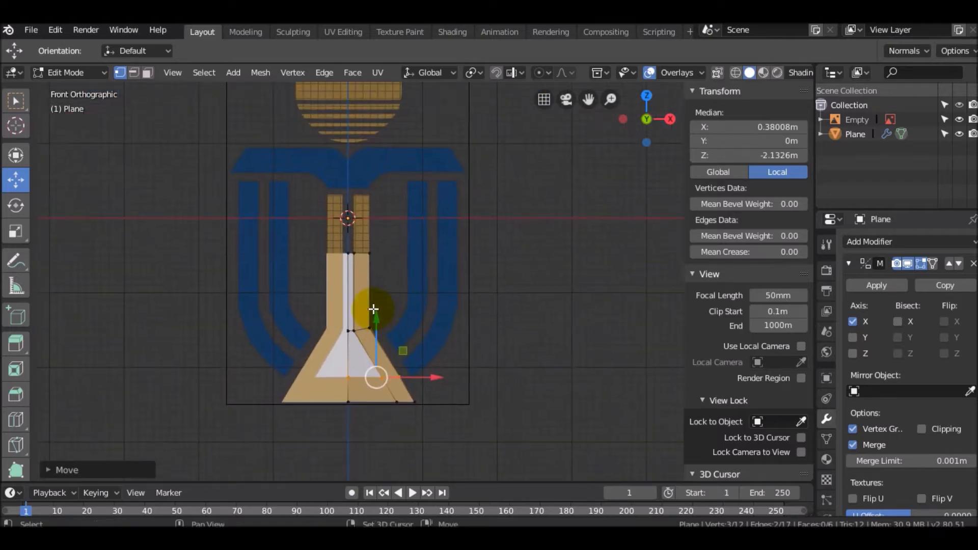
pyautogui.scroll(3, 368, 309)
pyautogui.keyDown('shift'); pyautogui.moveTo(333, 247); pyautogui.dragTo(333, 286, button='middle'); pyautogui.keyUp('shift')
pyautogui.click(351, 276)
pyautogui.keyDown('shift'); pyautogui.click(379, 274); pyautogui.keyUp('shift')
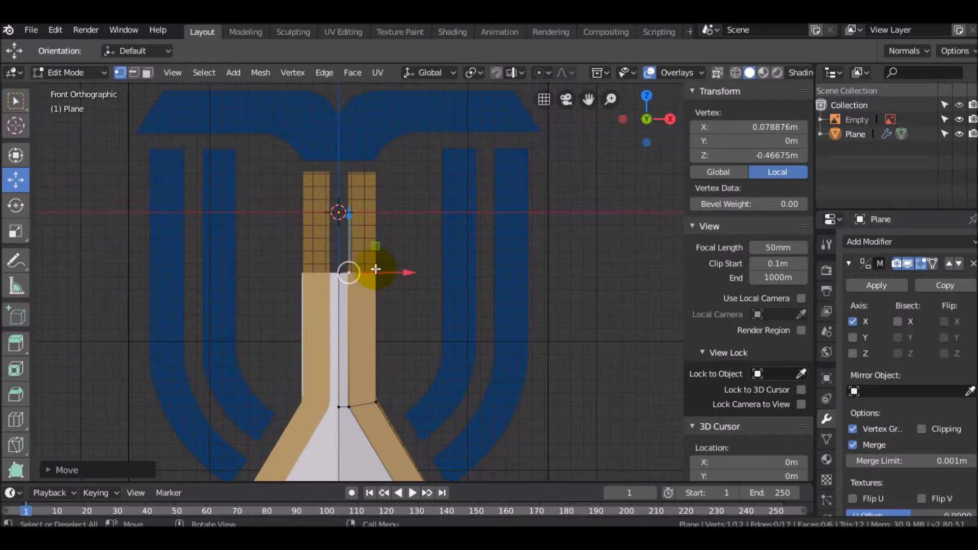
pyautogui.press('a')
pyautogui.click(376, 272)
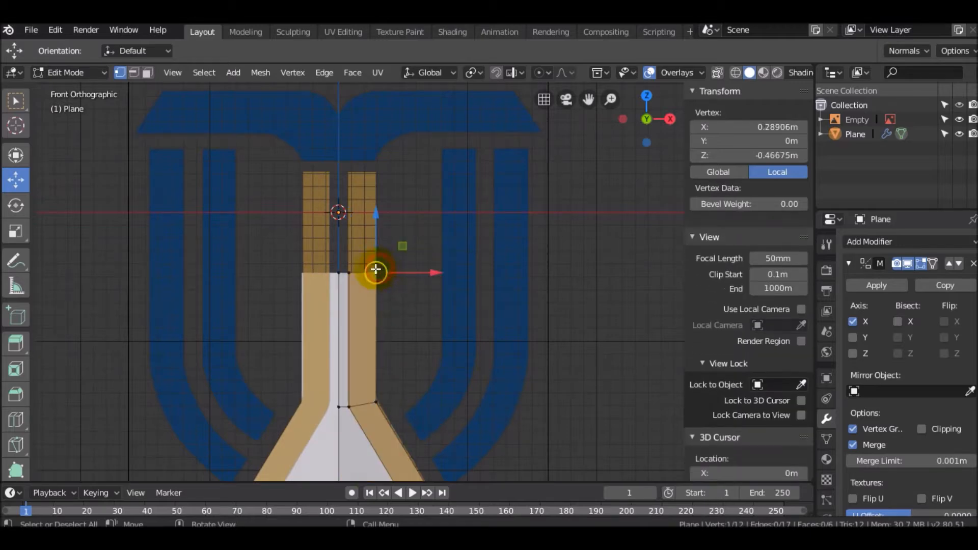
pyautogui.keyDown('shift'); pyautogui.click(352, 275); pyautogui.keyUp('shift')
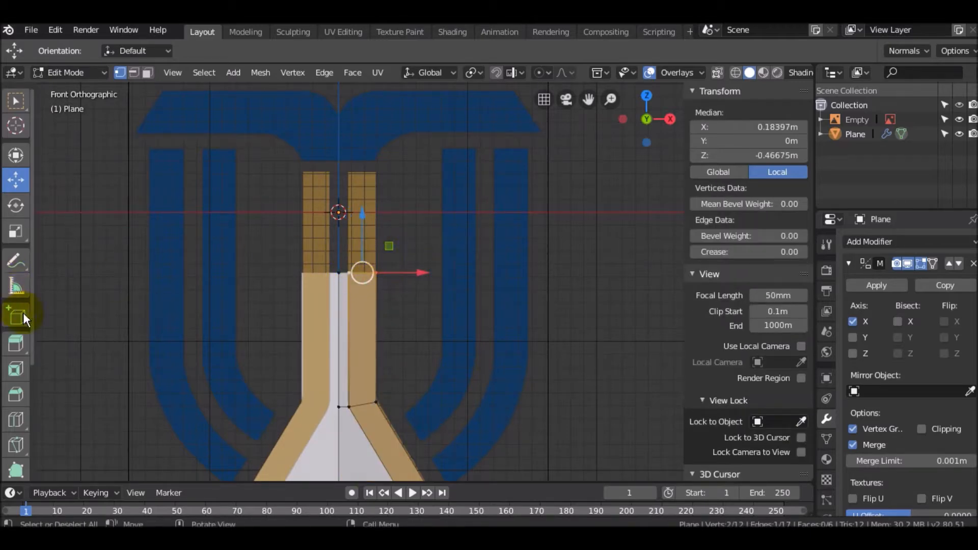
pyautogui.click(19, 345)
pyautogui.moveTo(374, 272); pyautogui.dragTo(424, 269)
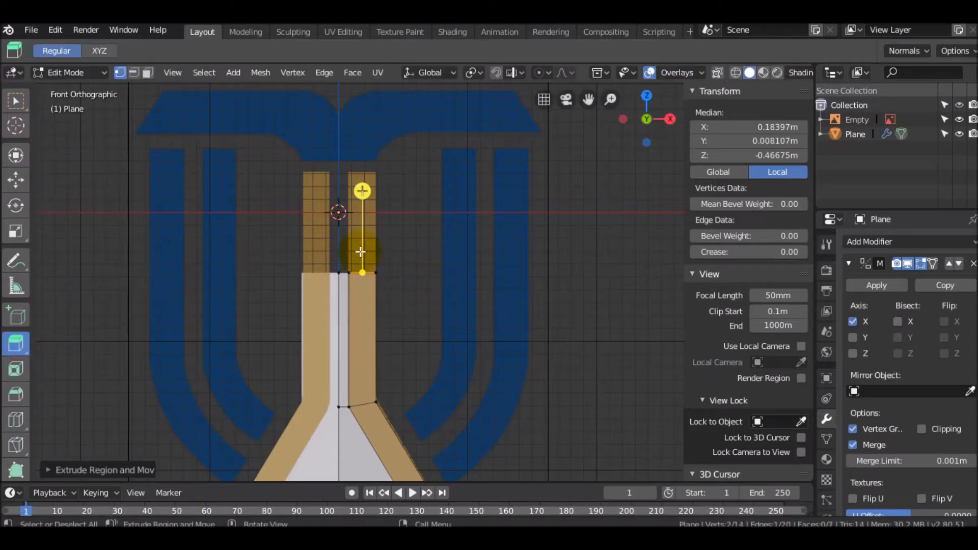
pyautogui.click(15, 180)
pyautogui.moveTo(364, 214); pyautogui.dragTo(380, 112)
# Delete the two faces covering the gap between the stems and the inner triangle, using face selection.
pyautogui.moveTo(430, 246)
pyautogui.mouseDown(button='middle')
pyautogui.moveTo(421, 268)
pyautogui.moveTo(350, 299)
pyautogui.moveTo(255, 297)
pyautogui.moveTo(426, 251)
pyautogui.mouseUp(button='middle')
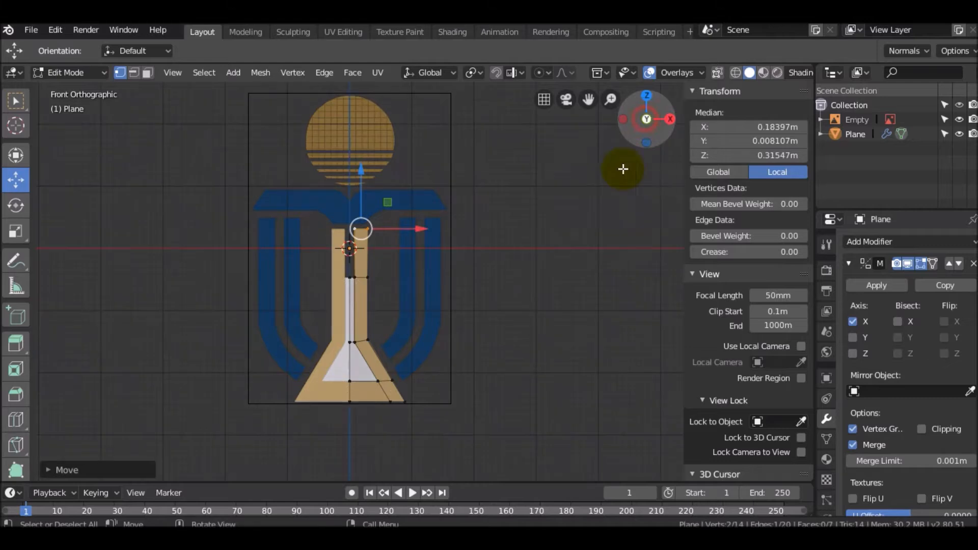
pyautogui.scroll(7, 434, 273)
pyautogui.scroll(-3, 432, 384)
pyautogui.keyDown('shift'); pyautogui.moveTo(431, 384); pyautogui.dragTo(422, 273, button='middle'); pyautogui.keyUp('shift')
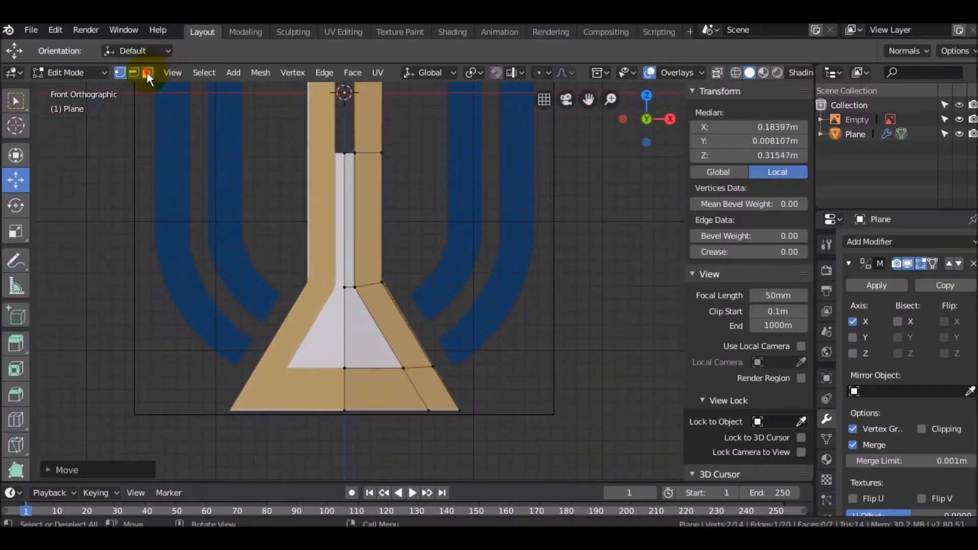
pyautogui.click(146, 71)
pyautogui.click(350, 212)
pyautogui.keyDown('shift'); pyautogui.click(364, 325); pyautogui.keyUp('shift')
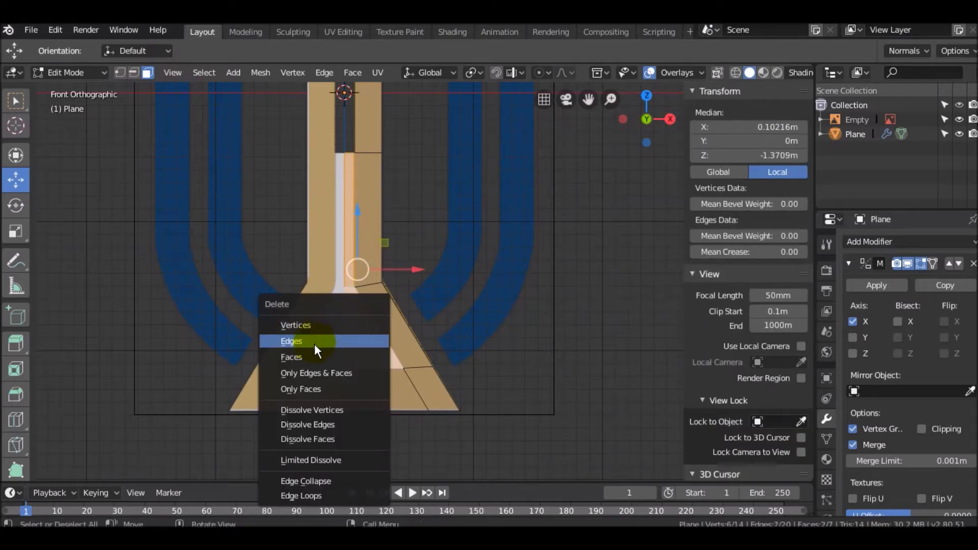
pyautogui.click(313, 352)
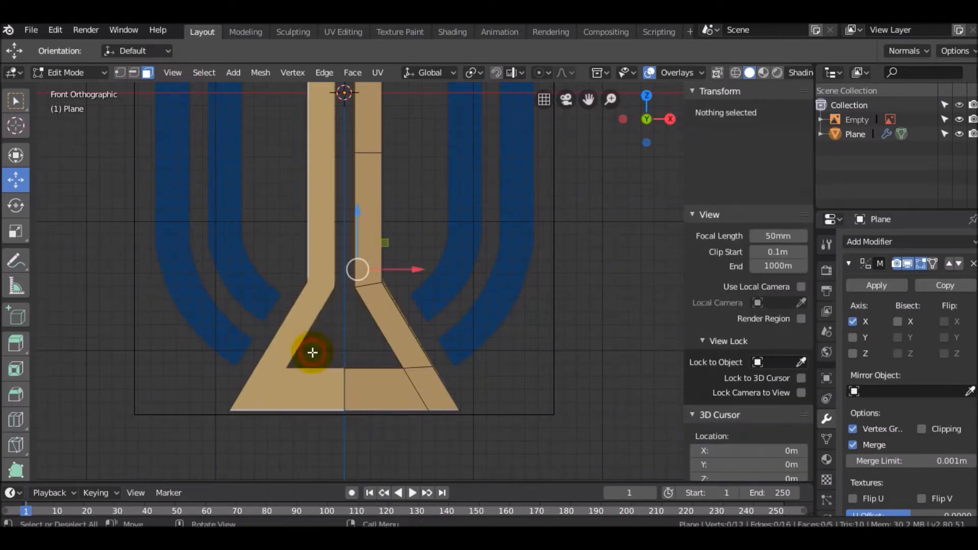
# Nudge the inner edge of the upper stem section slightly, using edge selection.
pyautogui.keyDown('shift'); pyautogui.scroll(4, 371, 245); pyautogui.keyUp('shift')
pyautogui.keyDown('shift'); pyautogui.scroll(2, 357, 240); pyautogui.keyUp('shift')
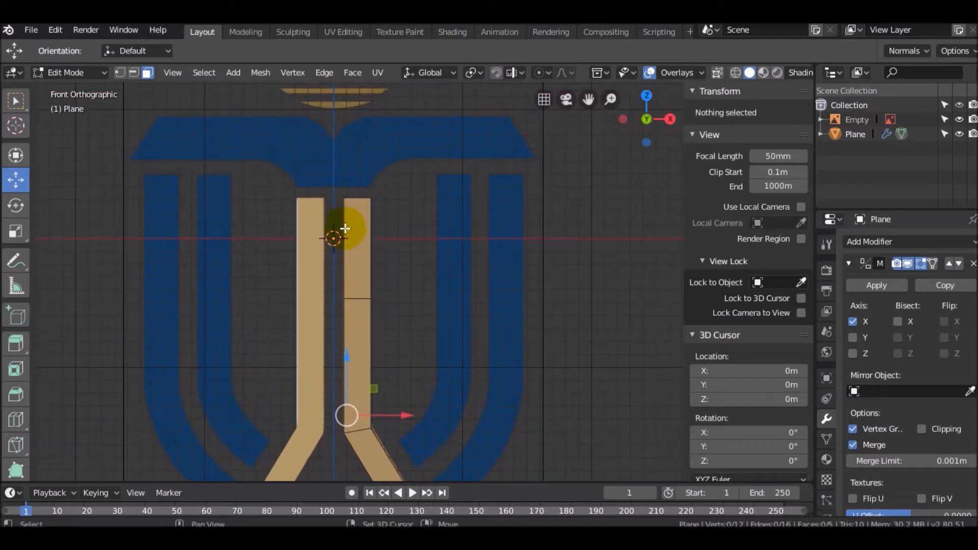
pyautogui.scroll(1, 346, 229)
pyautogui.click(350, 245)
pyautogui.scroll(-2, 922, 387)
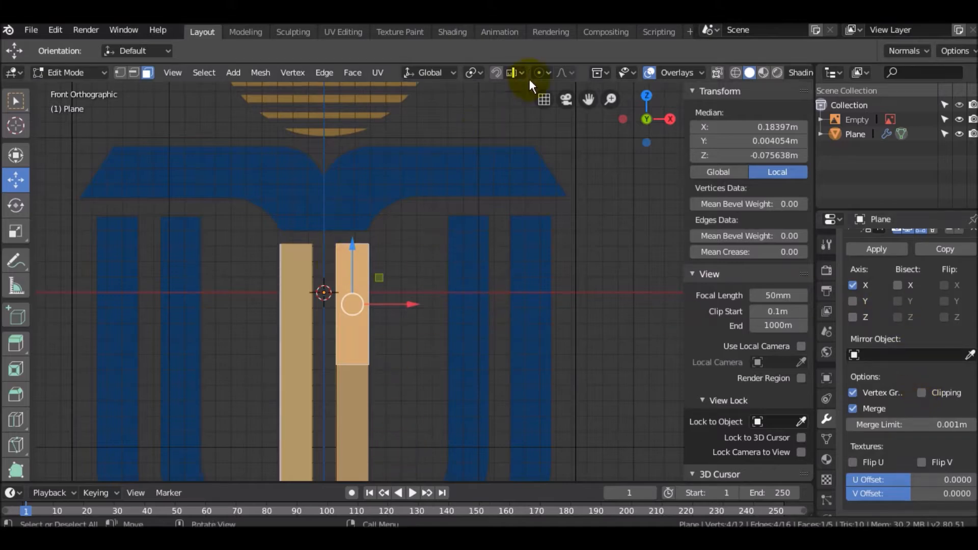
pyautogui.click(134, 73)
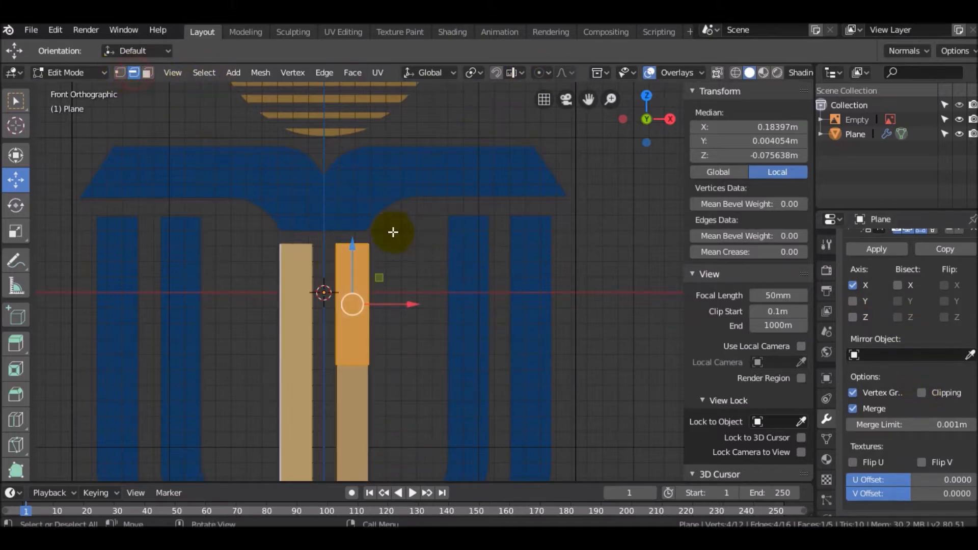
pyautogui.click(338, 269)
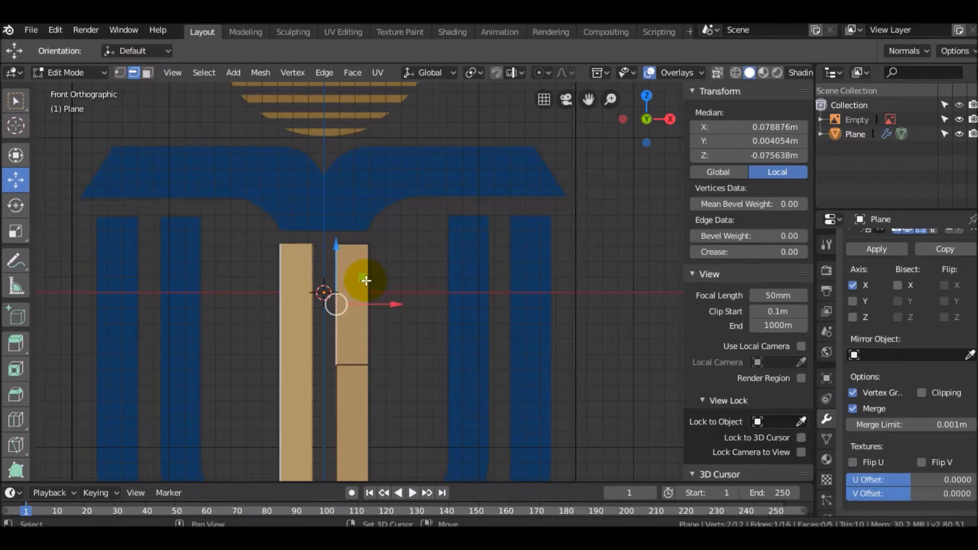
pyautogui.press('g')
pyautogui.click(334, 181)
# Duplicate the upper stem face and place the copy over the centre of the blue bar, at about X 0.069 m, Z 0.832 m.
pyautogui.click(147, 72)
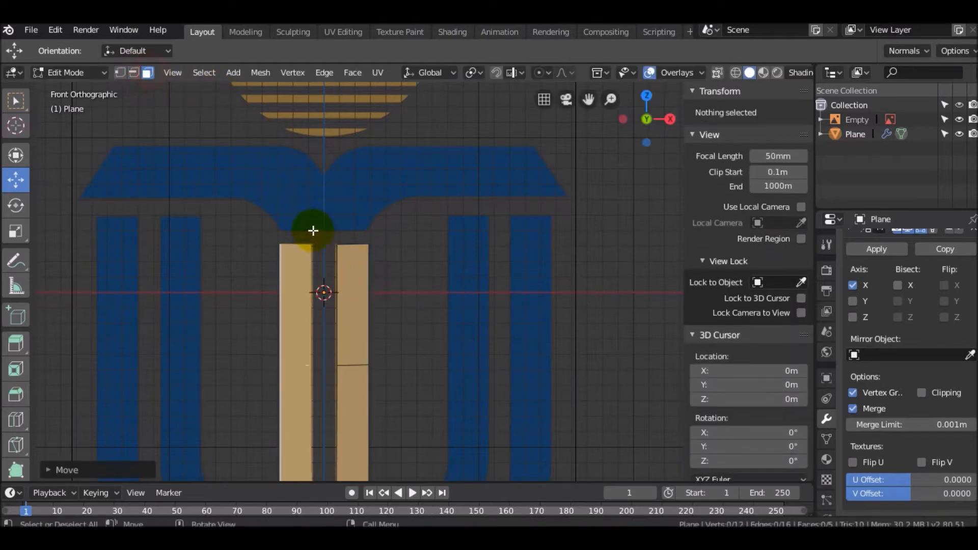
pyautogui.click(356, 265)
pyautogui.hotkey('shift', 'd')
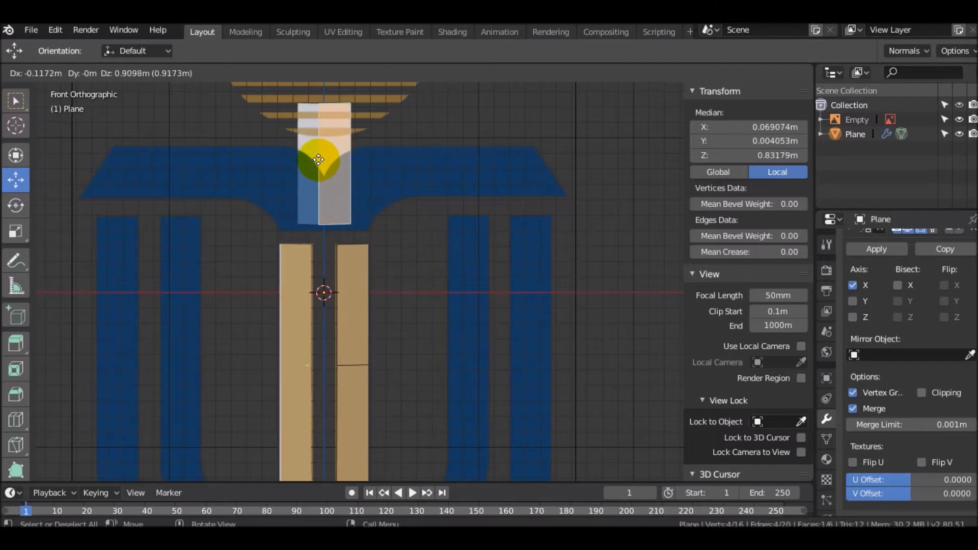
pyautogui.click(319, 160)
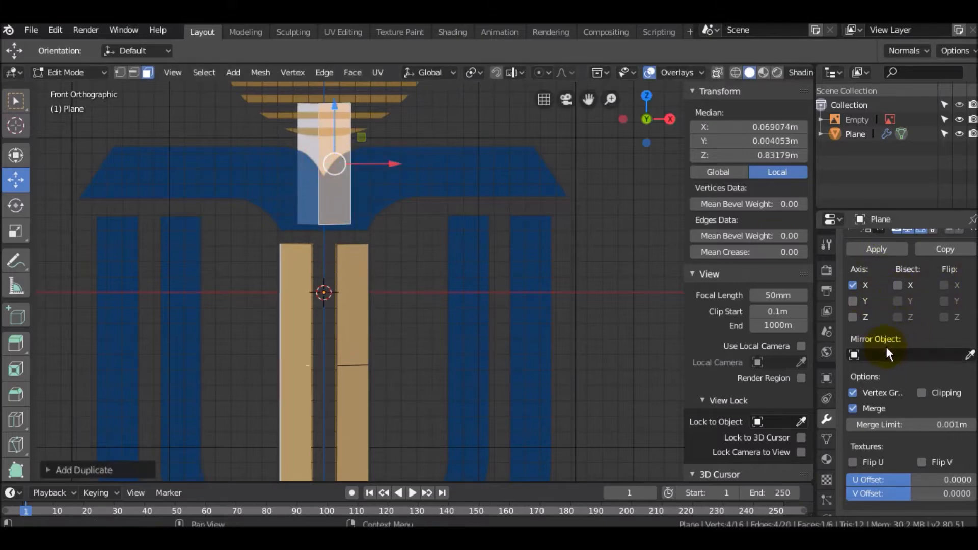
# Enable Clipping on the Mirror modifier and move the duplicated face to about X 0.1375 m, Z 0.799 m, against the centre line.
pyautogui.press('g')
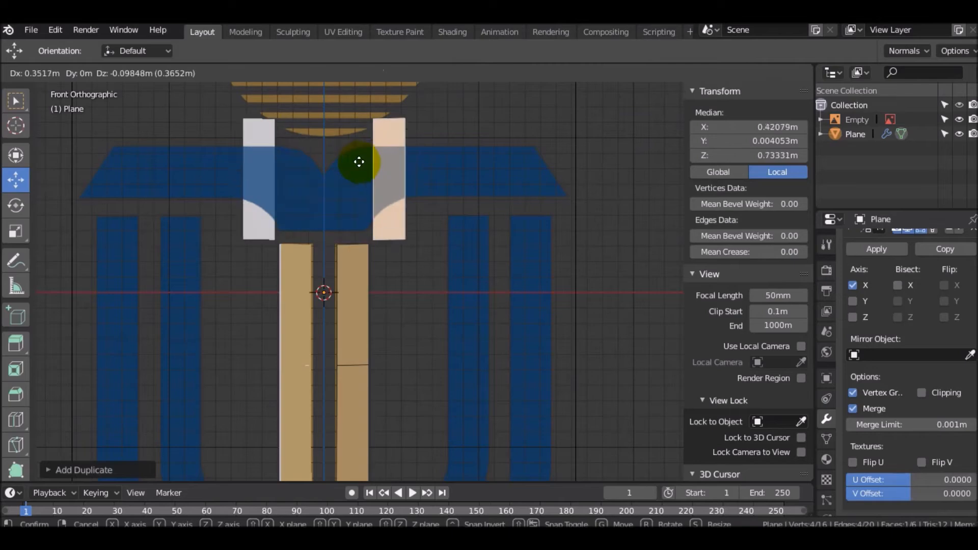
pyautogui.click(356, 160)
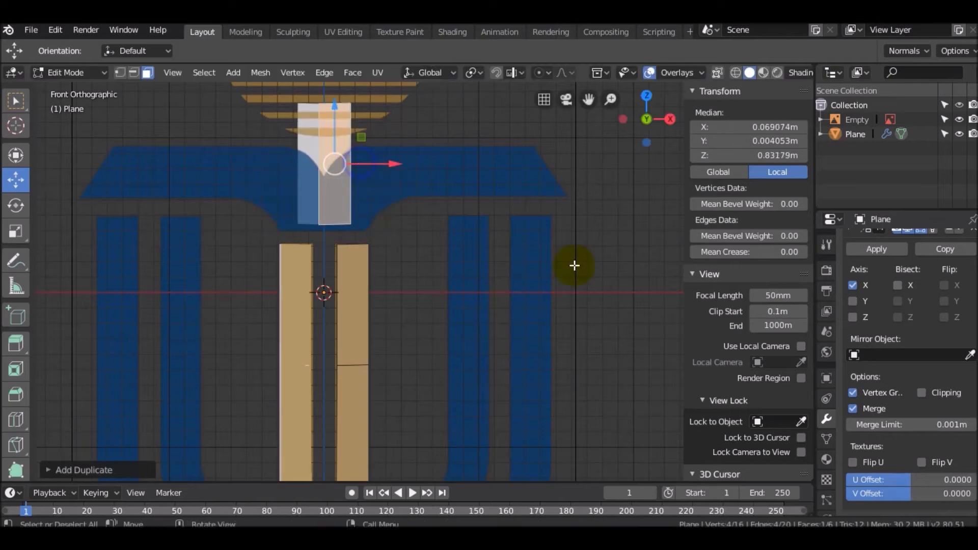
pyautogui.click(921, 392)
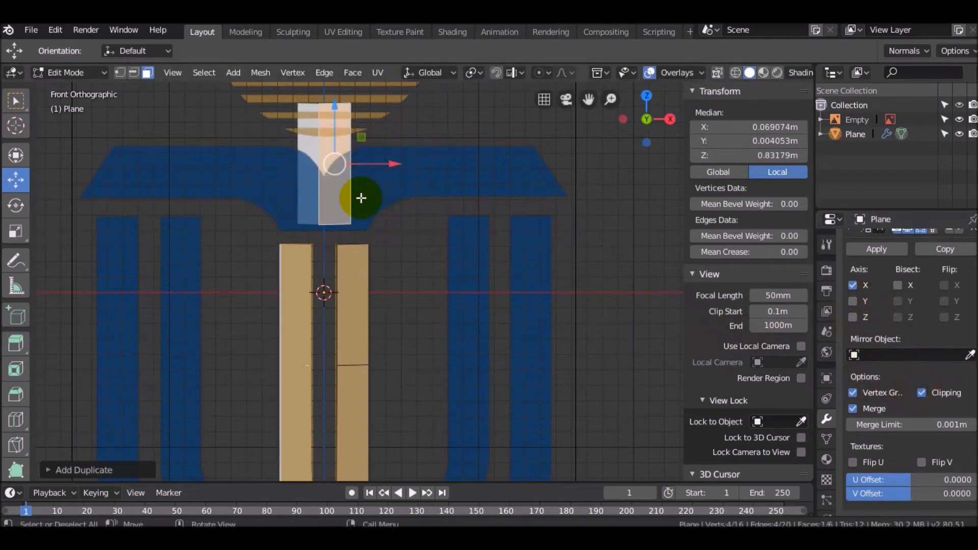
pyautogui.press('g')
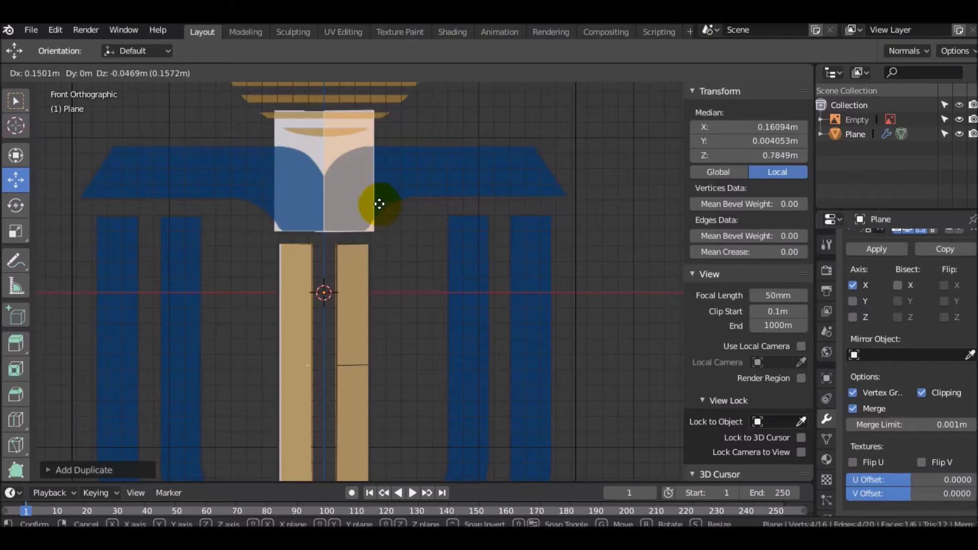
pyautogui.click(376, 202)
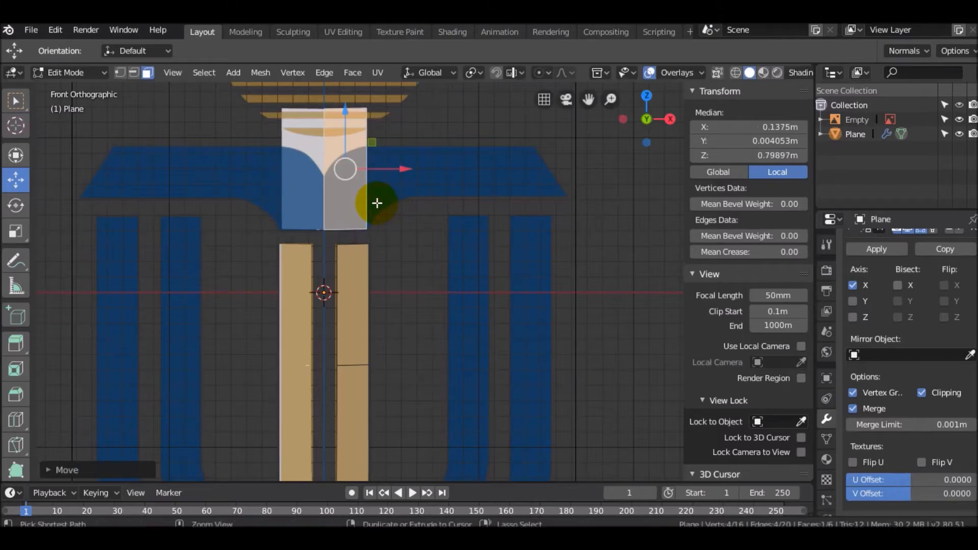
# Save the project as logo_hkust.blend in the wksp_03 folder.
pyautogui.hotkey('ctrl', 's')
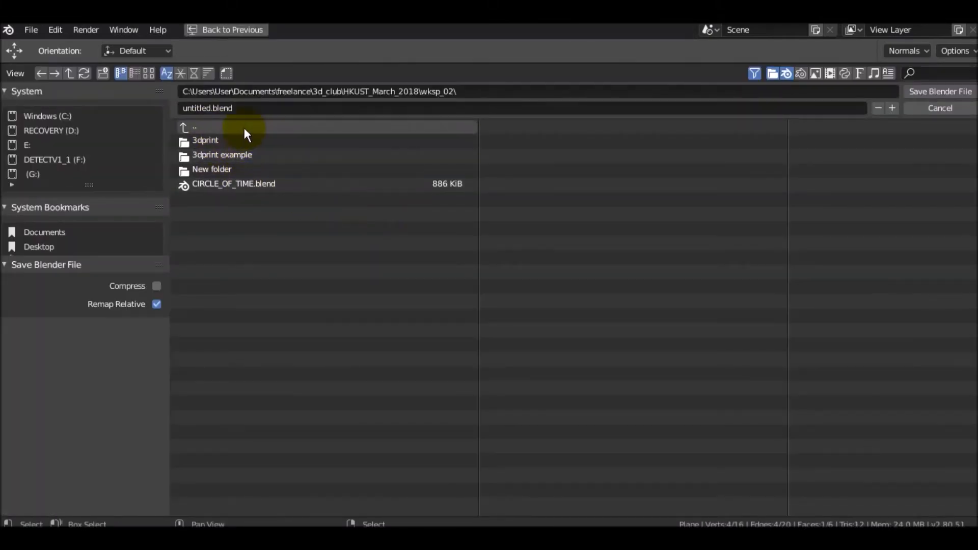
pyautogui.click(220, 129)
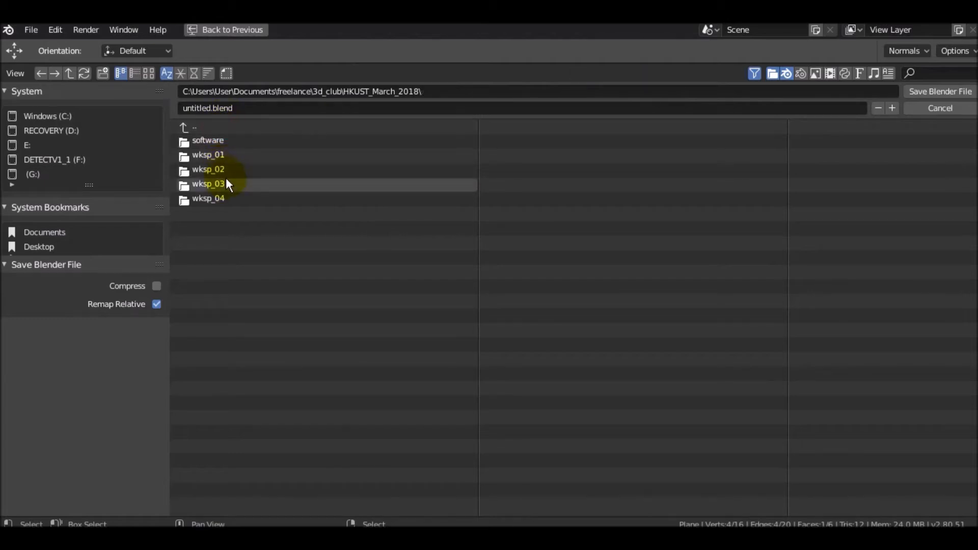
pyautogui.click(225, 182)
pyautogui.click(215, 108)
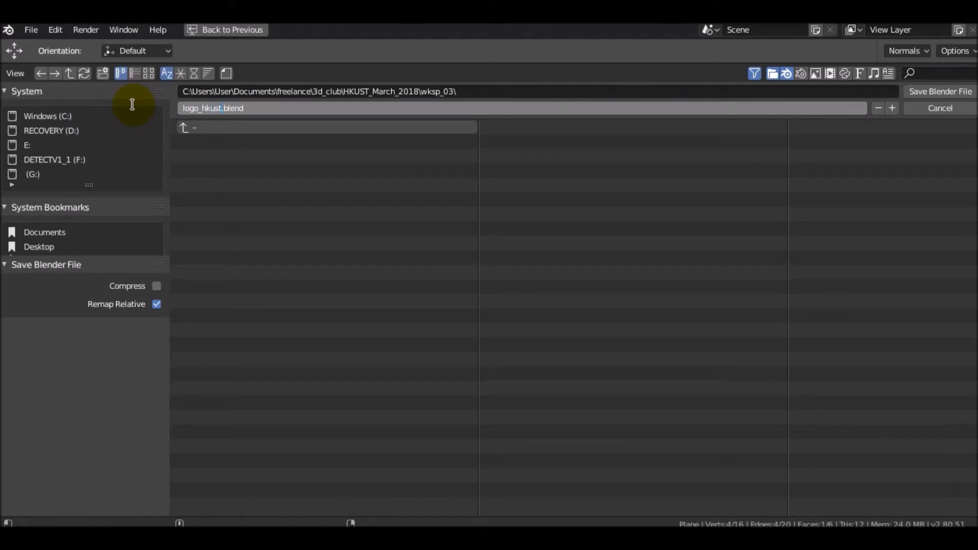
pyautogui.press('Return')
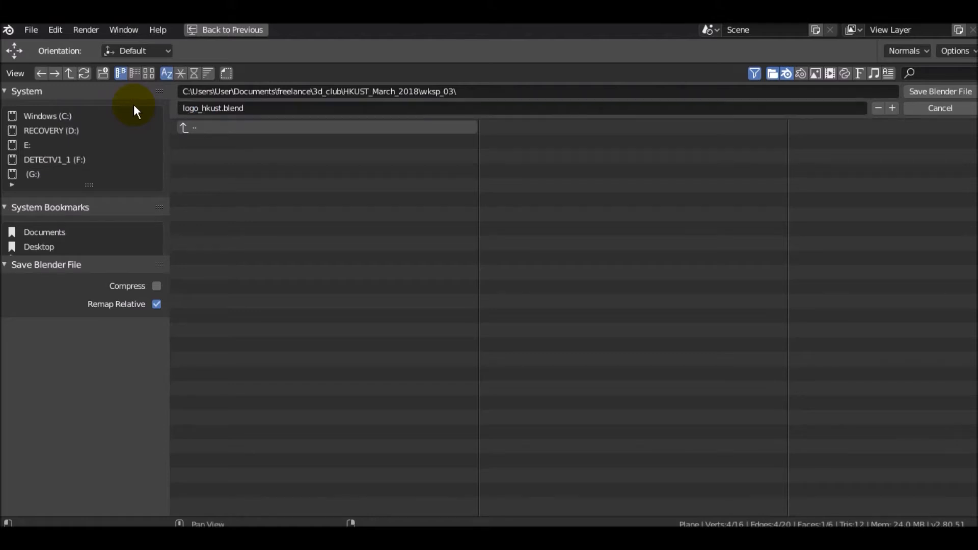
pyautogui.click(955, 89)
# Move the two top vertices of the duplicated face down along Z to about 0.754 m, level with the blue bar's centre notch.
pyautogui.scroll(-3, 345, 169)
pyautogui.keyDown('shift'); pyautogui.moveTo(345, 169); pyautogui.dragTo(369, 317, button='middle'); pyautogui.keyUp('shift')
pyautogui.scroll(5, 361, 233)
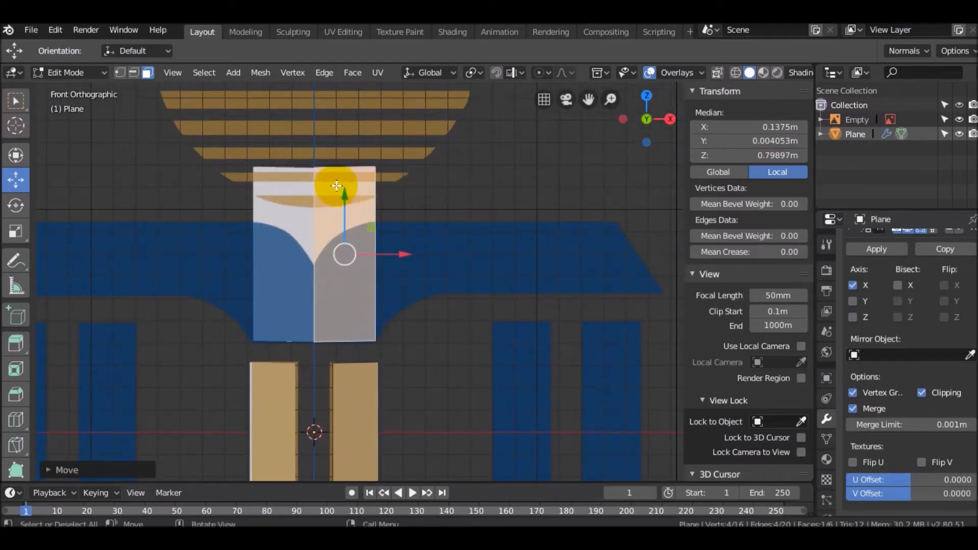
pyautogui.rightClick(346, 175)
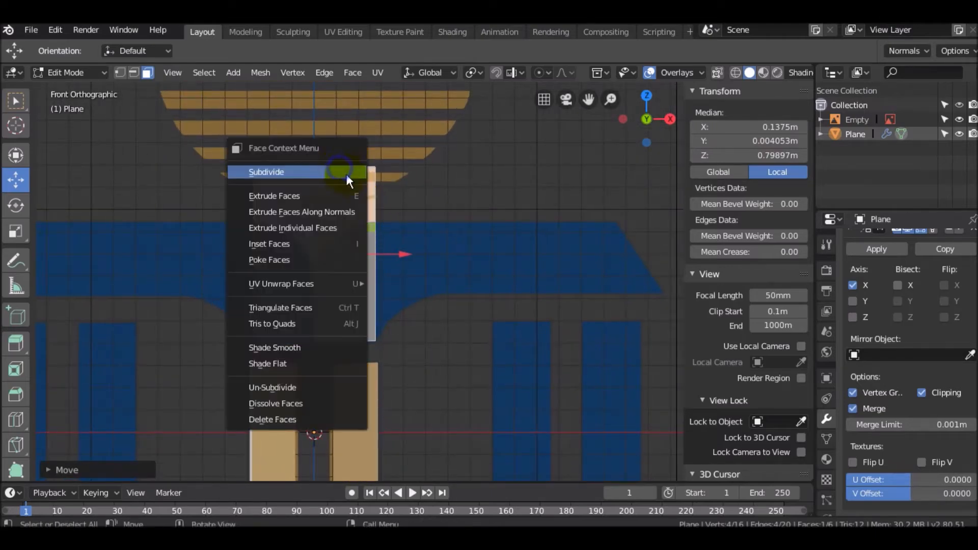
pyautogui.click(370, 166)
pyautogui.click(119, 73)
pyautogui.click(319, 162)
pyautogui.keyDown('shift'); pyautogui.click(385, 166); pyautogui.keyUp('shift')
pyautogui.moveTo(343, 122); pyautogui.dragTo(341, 220)
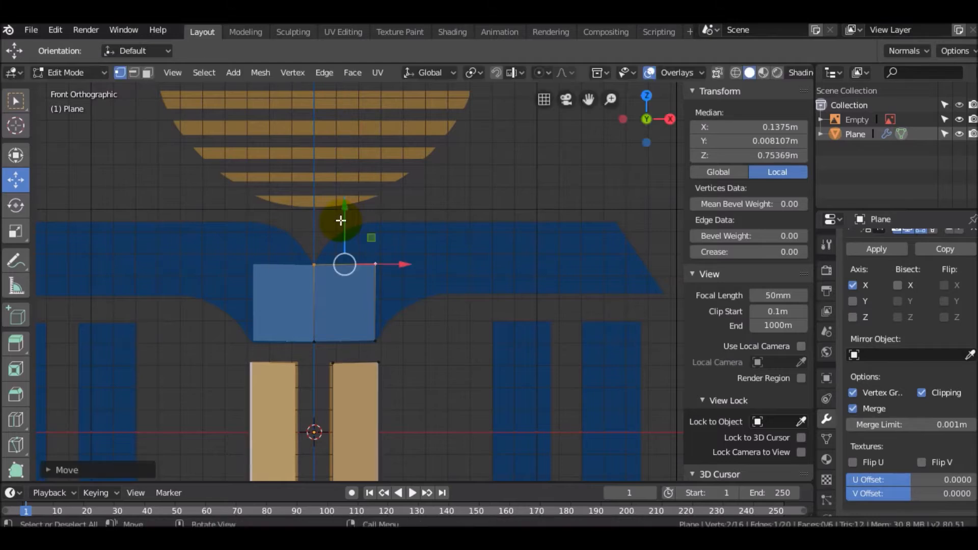
# Move the face's outer top vertex to about X 0.190 m, Z 0.919 m, on the curved upper edge of the blue bar.
pyautogui.click(390, 252)
pyautogui.click(377, 261)
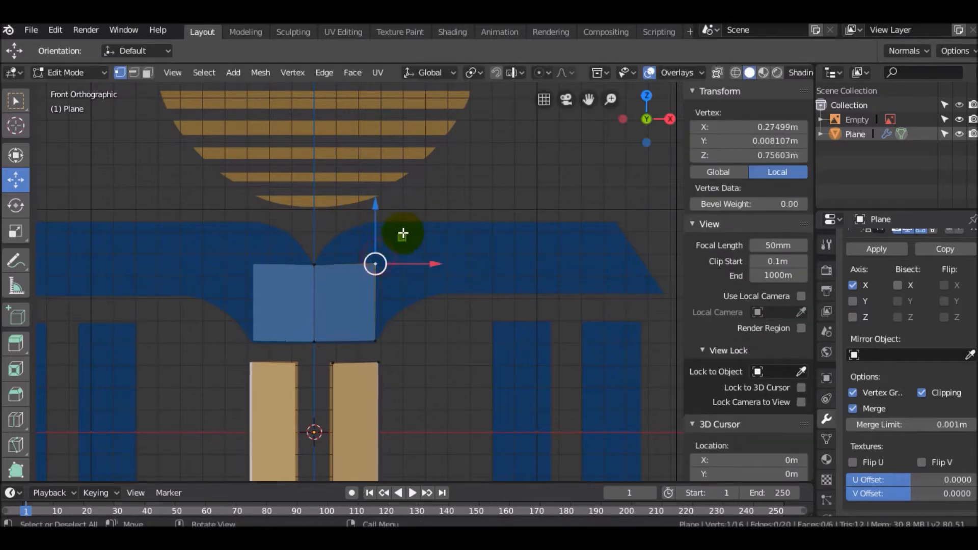
pyautogui.moveTo(375, 211); pyautogui.dragTo(354, 218)
pyautogui.click(377, 339)
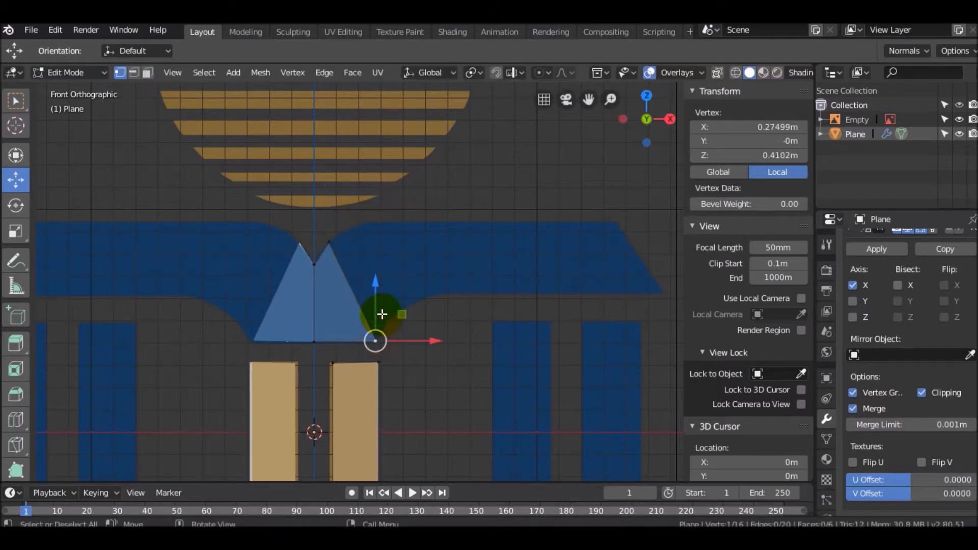
pyautogui.click(332, 245)
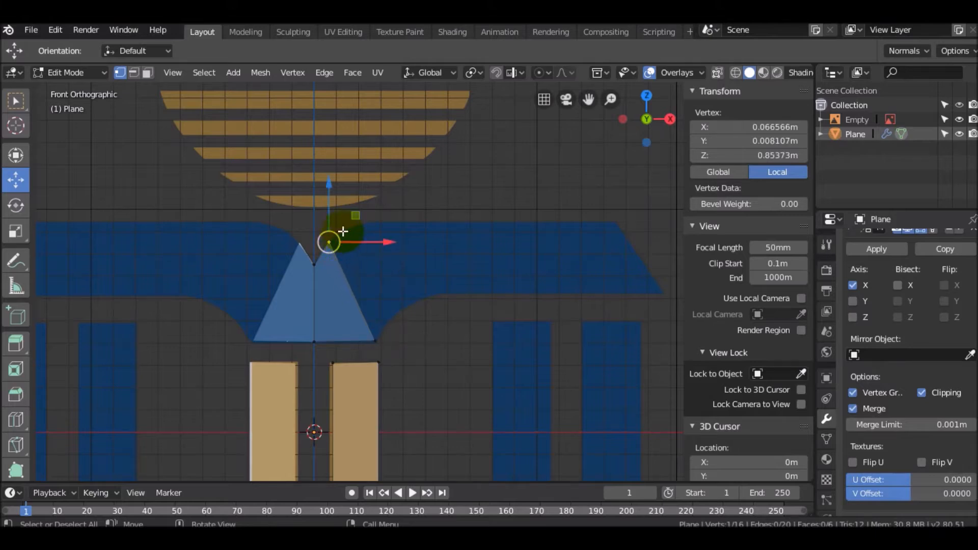
pyautogui.press('g')
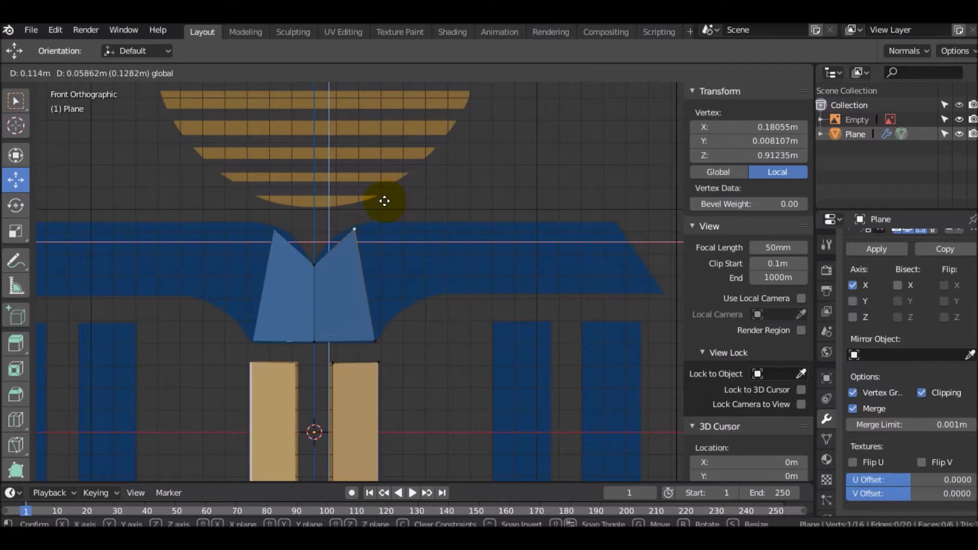
pyautogui.click(360, 237)
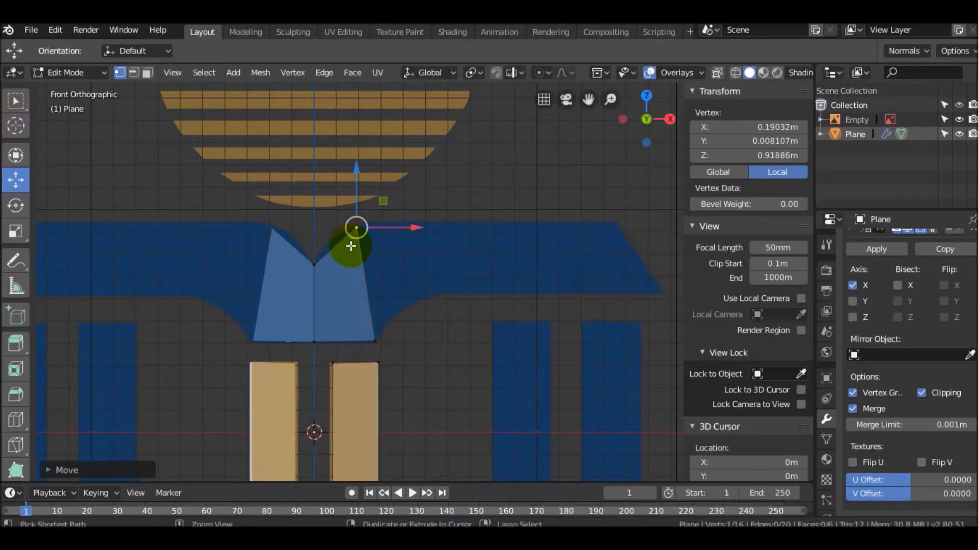
# Add a vertical loop cut through the centre face and raise its top vertex to about X 0.092 m, Z 0.877 m on the notch curve.
pyautogui.hotkey('ctrl', 'r')
pyautogui.click(349, 246)
pyautogui.click(349, 245)
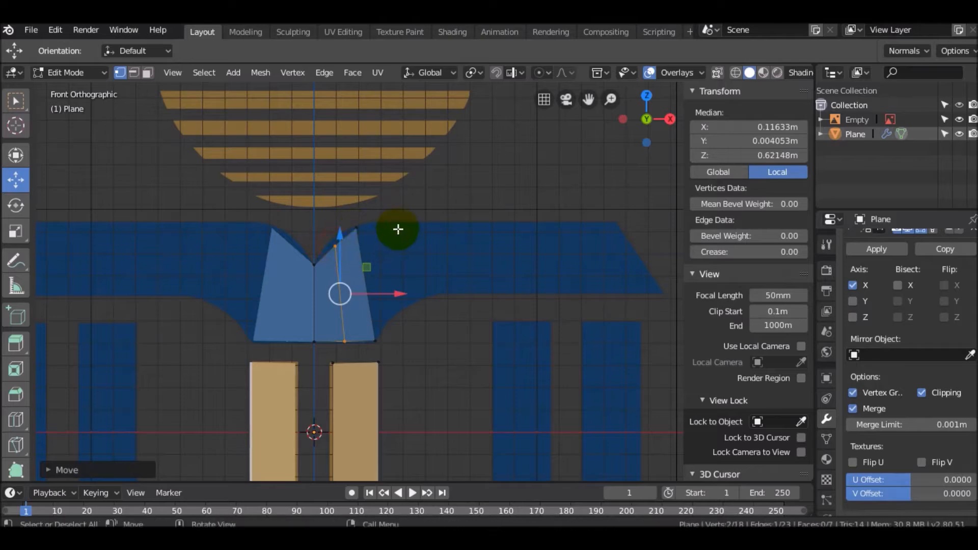
pyautogui.click(356, 224)
pyautogui.click(337, 247)
pyautogui.press('g')
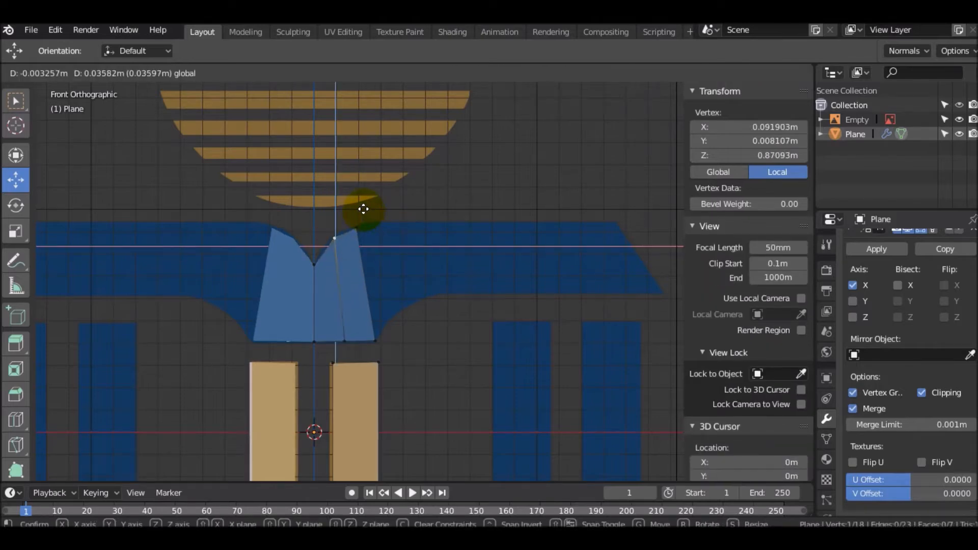
pyautogui.click(364, 209)
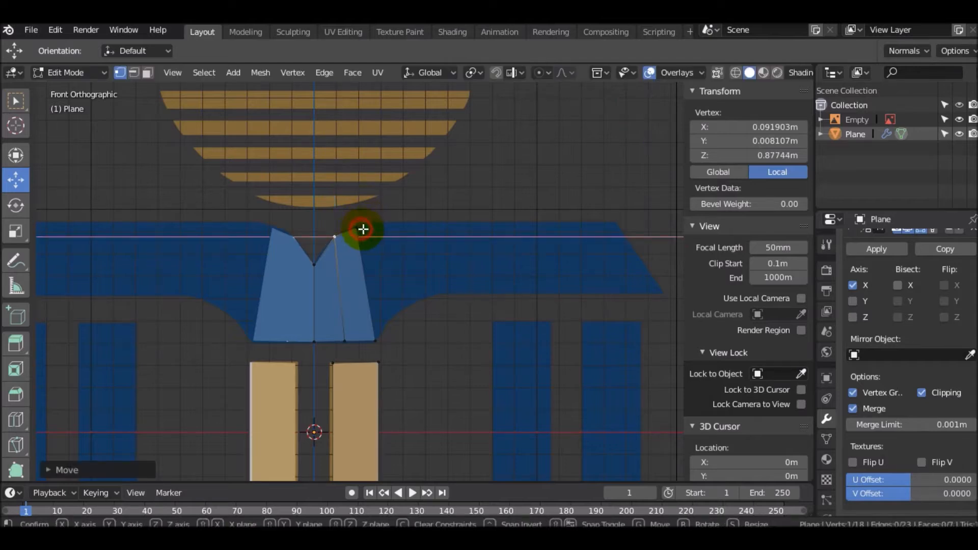
# Extrude the centre face's lower outer vertex three times along the blue bar's lower curve, ending at about X 0.568 m, Z 0.635 m.
pyautogui.click(388, 326)
pyautogui.keyDown('shift'); pyautogui.moveTo(388, 326); pyautogui.dragTo(356, 322, button='middle'); pyautogui.keyUp('shift')
pyautogui.press('e')
pyautogui.click(384, 298)
pyautogui.press('e')
pyautogui.click(434, 267)
pyautogui.press('e')
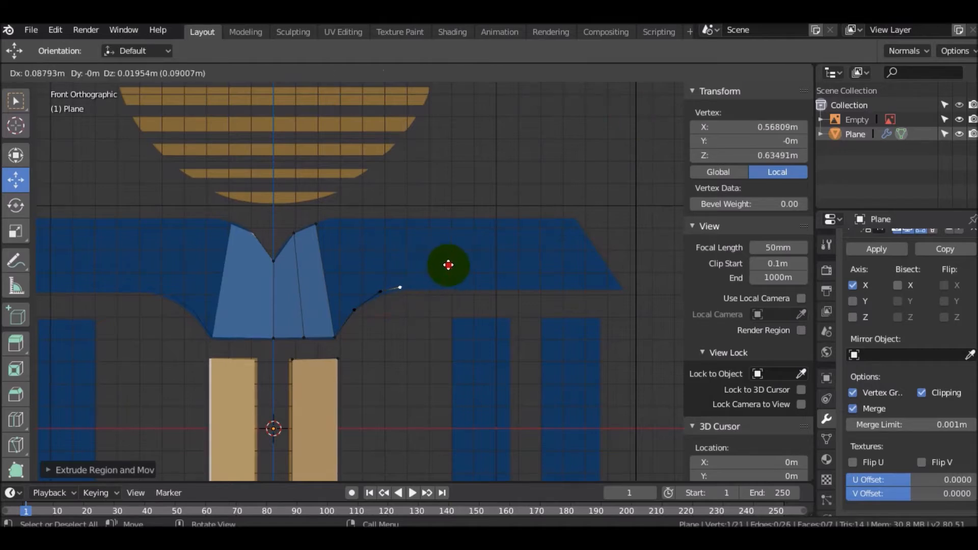
pyautogui.click(447, 264)
# Extrude the outline along the bar's straight lower edge to its pointed tip and up the slanted end to the top corner.
pyautogui.press('e')
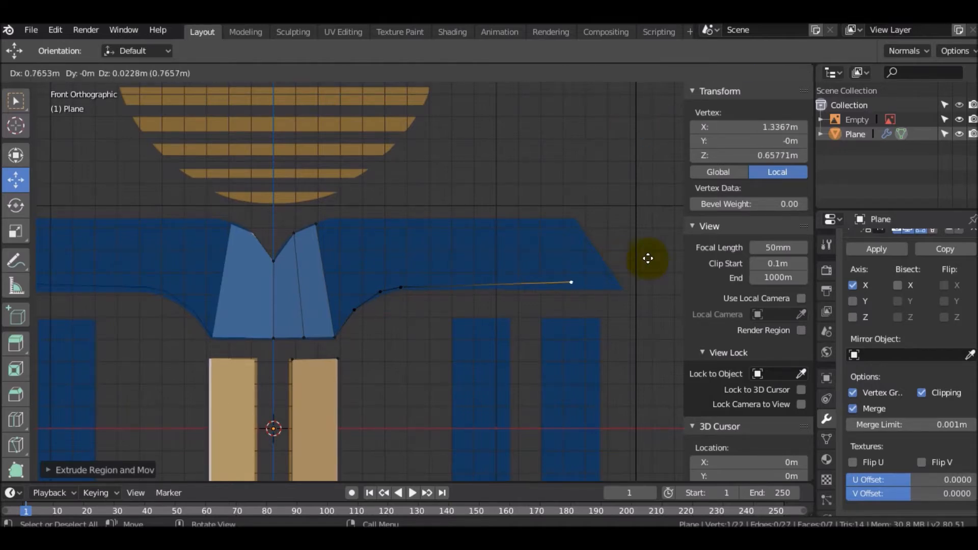
pyautogui.click(675, 265)
pyautogui.press('e')
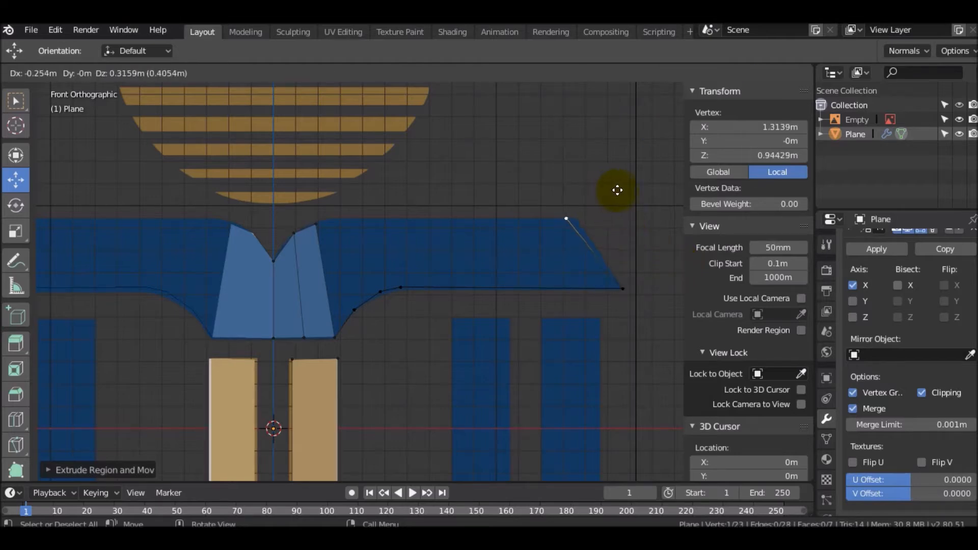
pyautogui.click(622, 189)
# Extrude the outline back along the bar's top edge to about X 0.262 m, Z 0.941 m and connect it to the centre face's outer top vertex.
pyautogui.press('e')
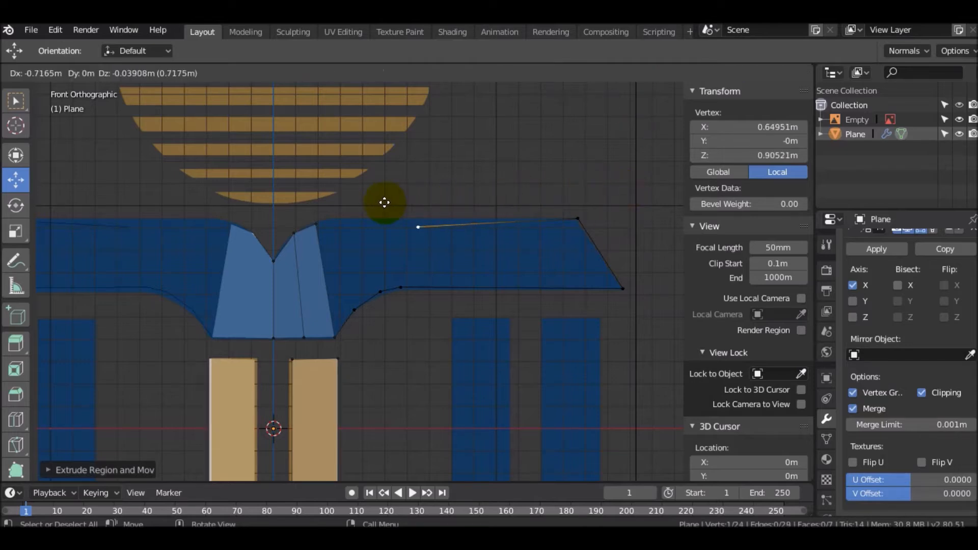
pyautogui.click(371, 194)
pyautogui.press('e')
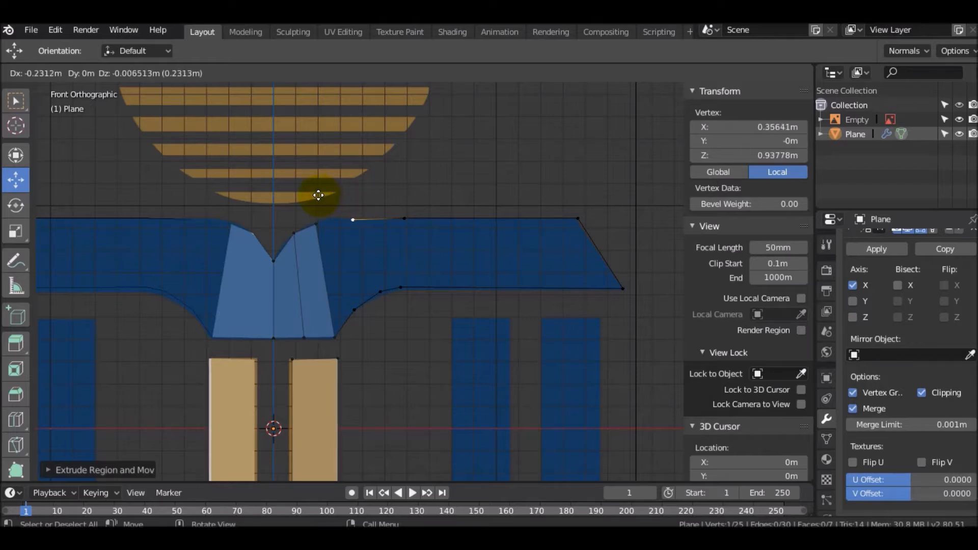
pyautogui.click(318, 195)
pyautogui.press('e')
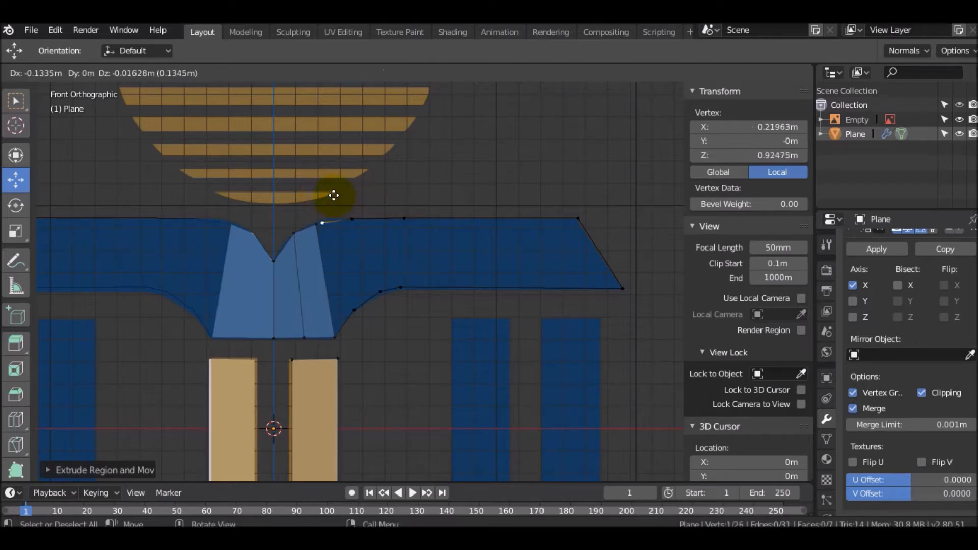
pyautogui.click(344, 195)
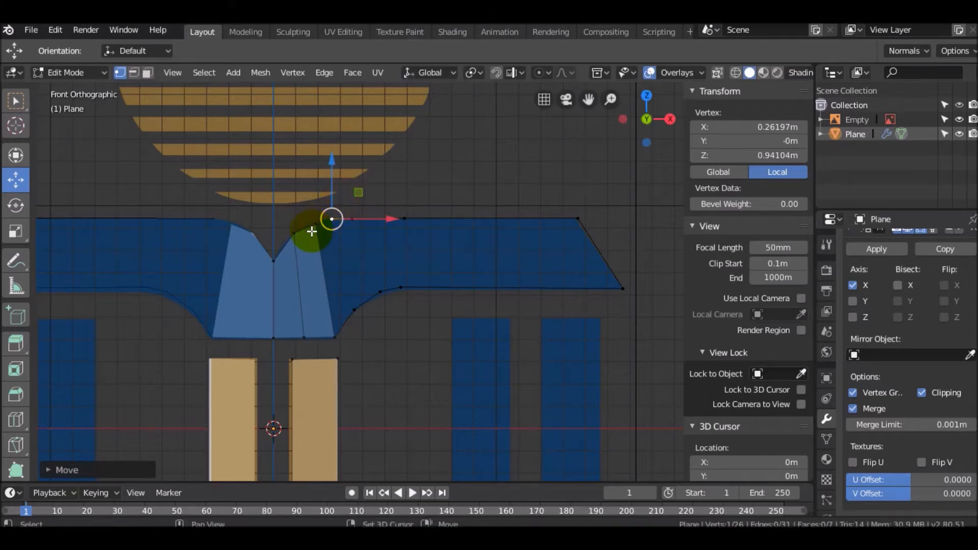
pyautogui.keyDown('shift'); pyautogui.click(310, 229); pyautogui.keyUp('shift')
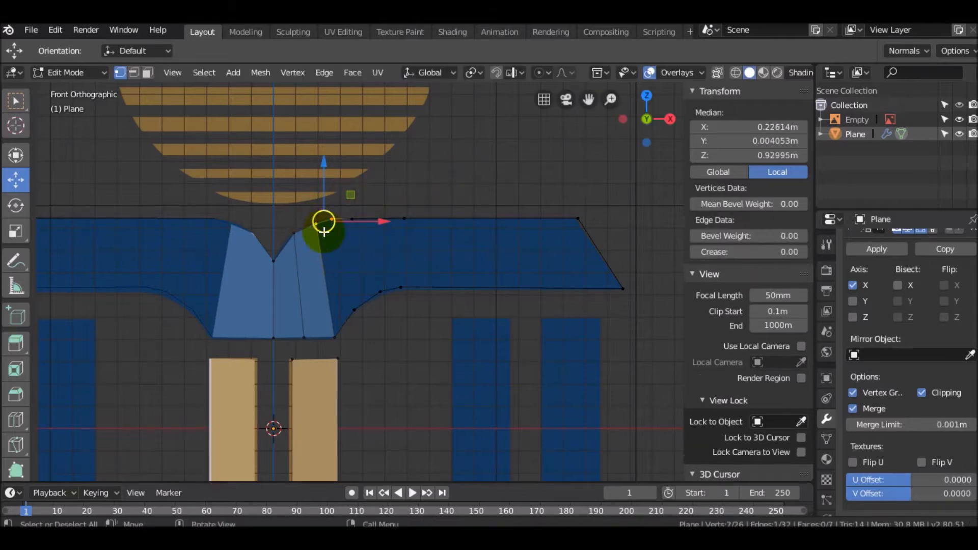
# Fill the blue bar's outline with faces from the slanted outer end inward to the centre face.
pyautogui.click(578, 218)
pyautogui.keyDown('shift'); pyautogui.click(608, 276); pyautogui.keyUp('shift')
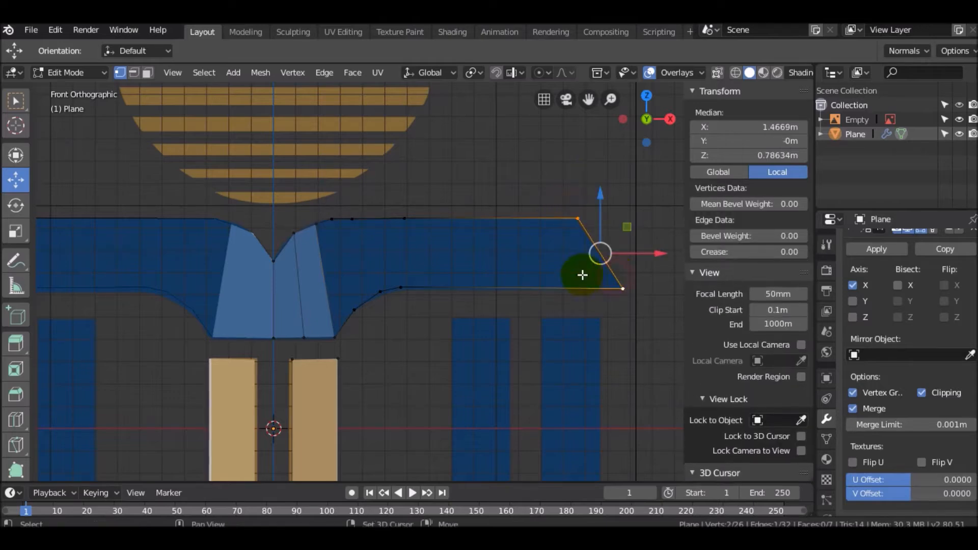
pyautogui.press('f')
pyautogui.press('f')
pyautogui.press('f')
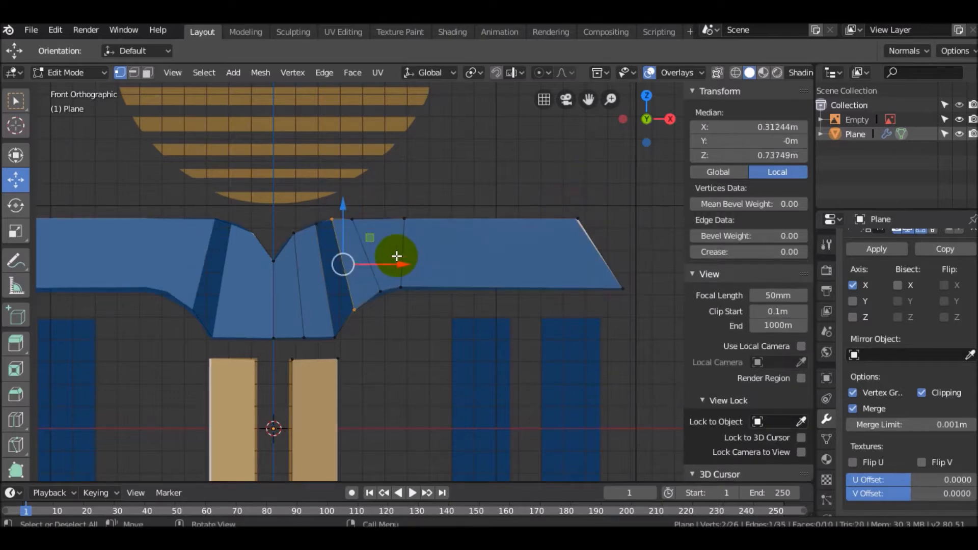
pyautogui.press('f')
# Move the notch curve's first top vertex beside the centre line to about X 0.057 m, Z 0.837 m.
pyautogui.scroll(-4, 408, 255)
pyautogui.scroll(5, 448, 216)
pyautogui.scroll(2, 359, 219)
pyautogui.keyDown('shift'); pyautogui.moveTo(345, 173); pyautogui.dragTo(370, 300, button='middle'); pyautogui.keyUp('shift')
pyautogui.scroll(1, 366, 256)
pyautogui.click(373, 202)
pyautogui.moveTo(387, 202); pyautogui.dragTo(365, 226)
# Add a loop cut through the outer centre face and move the notch curve's outer top vertex to about X 0.192 m, Z 0.927 m.
pyautogui.hotkey('ctrl', 'r')
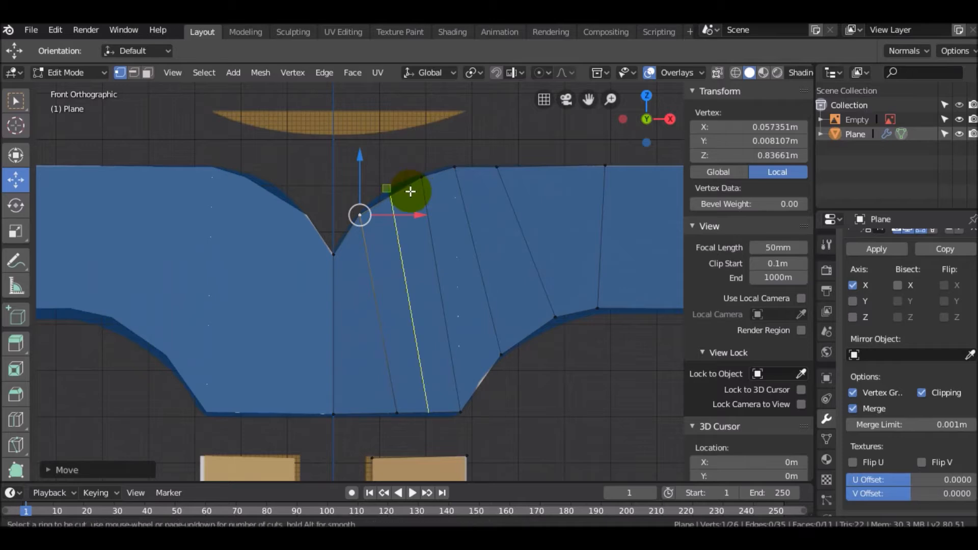
pyautogui.click(408, 190)
pyautogui.click(387, 194)
pyautogui.click(407, 193)
pyautogui.moveTo(406, 194); pyautogui.dragTo(445, 172)
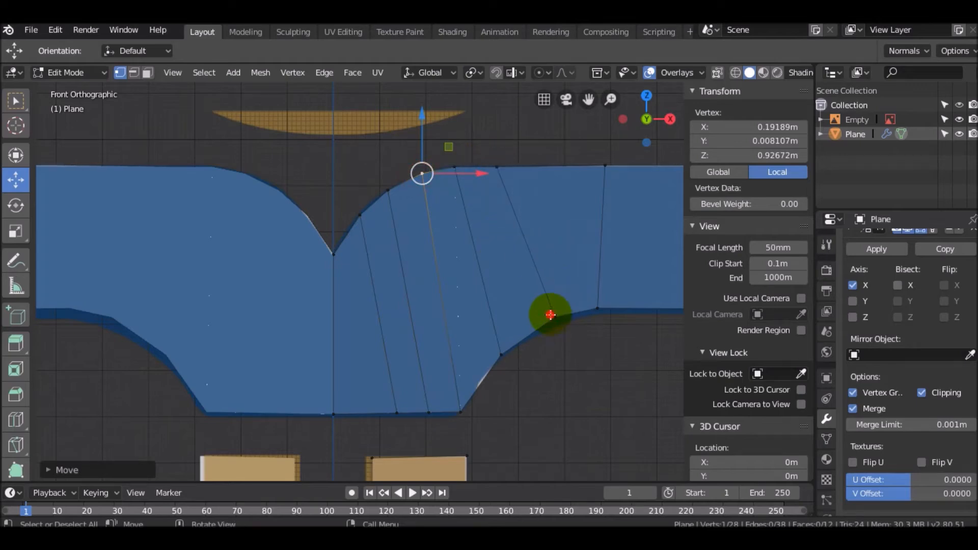
# Lower the second vertex of the bar's lower curve slightly and slide the new loop cut's bottom vertex outward to about X 0.269 m, Z 0.410 m.
pyautogui.click(551, 317)
pyautogui.moveTo(563, 317)
pyautogui.mouseDown()
pyautogui.moveTo(596, 313)
pyautogui.moveTo(559, 326)
pyautogui.mouseUp()
pyautogui.click(432, 416)
pyautogui.hotkey('shift', 'v')
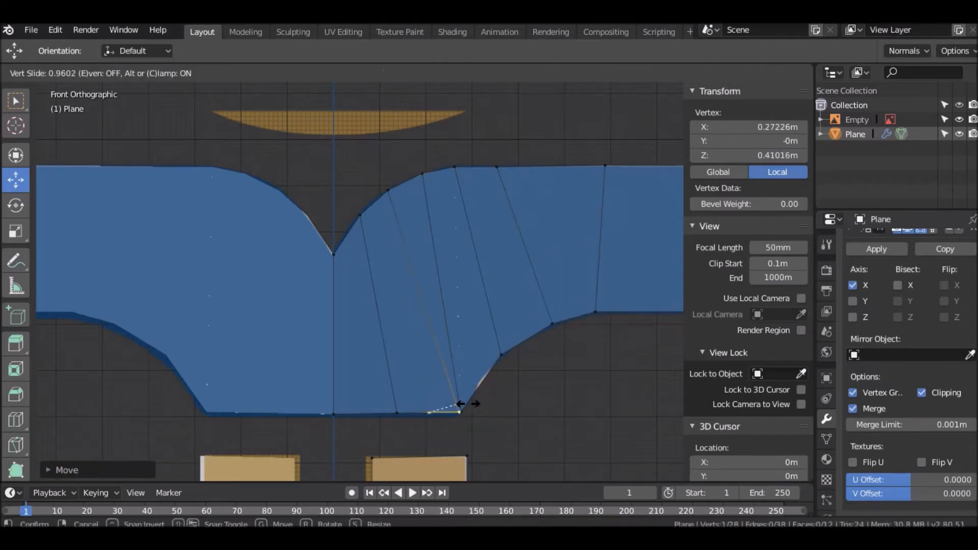
pyautogui.click(459, 403)
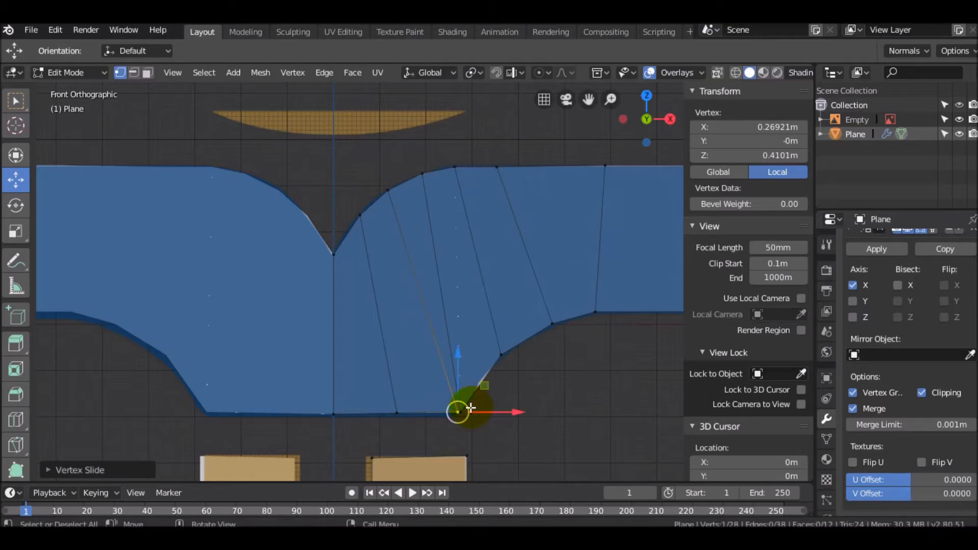
# Slide the bar's lower corner vertex up the curve to about X 0.324 m, Z 0.480 m.
pyautogui.click(500, 354)
pyautogui.click(463, 409)
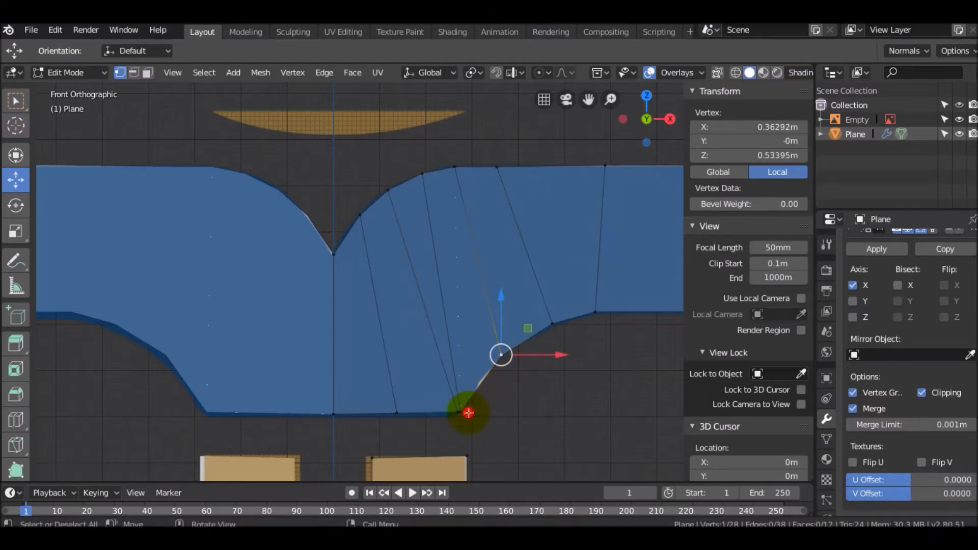
pyautogui.hotkey('shift', 'v')
pyautogui.click(522, 362)
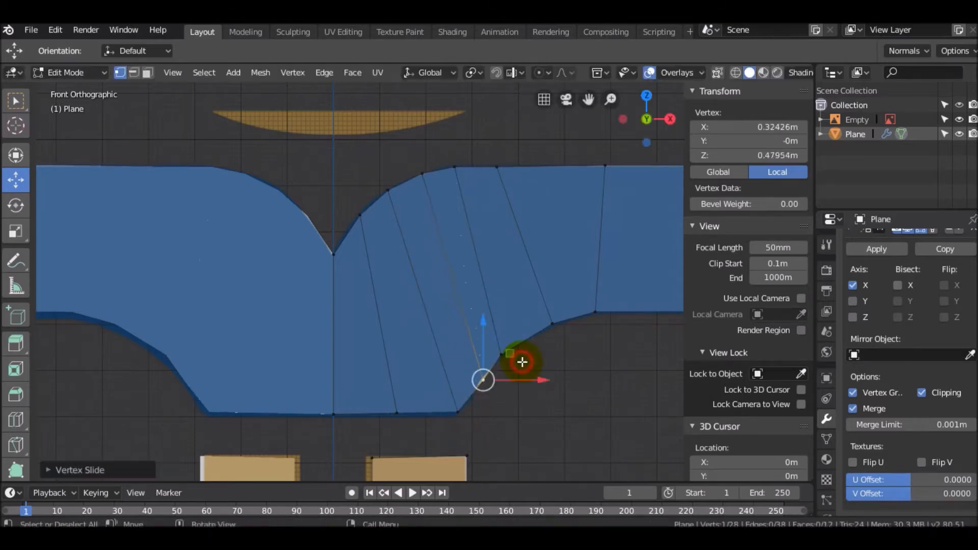
# Adjust the slid vertex to the lower curve and move the bottom corner vertex along X to about X 0.285 m.
pyautogui.press('g')
pyautogui.click(465, 404)
pyautogui.press('g')
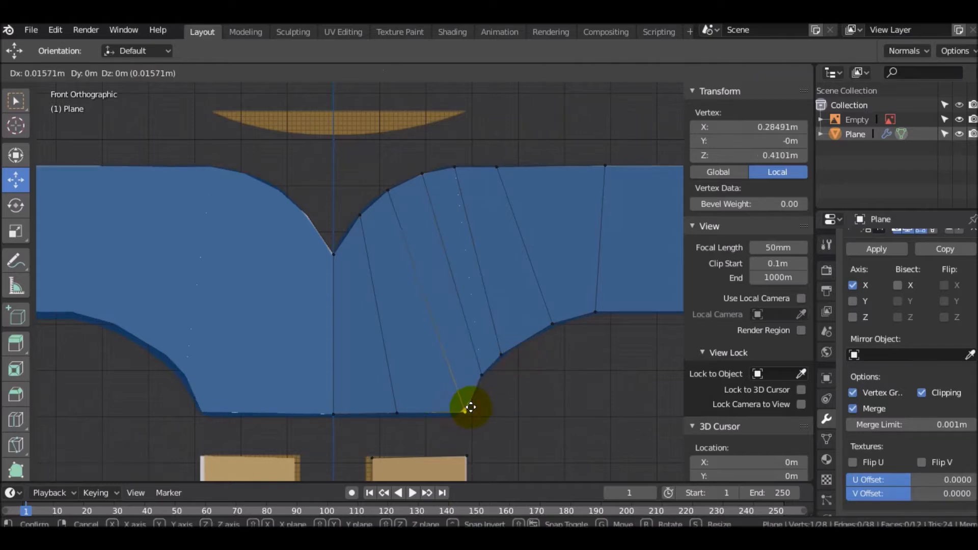
pyautogui.press('x')
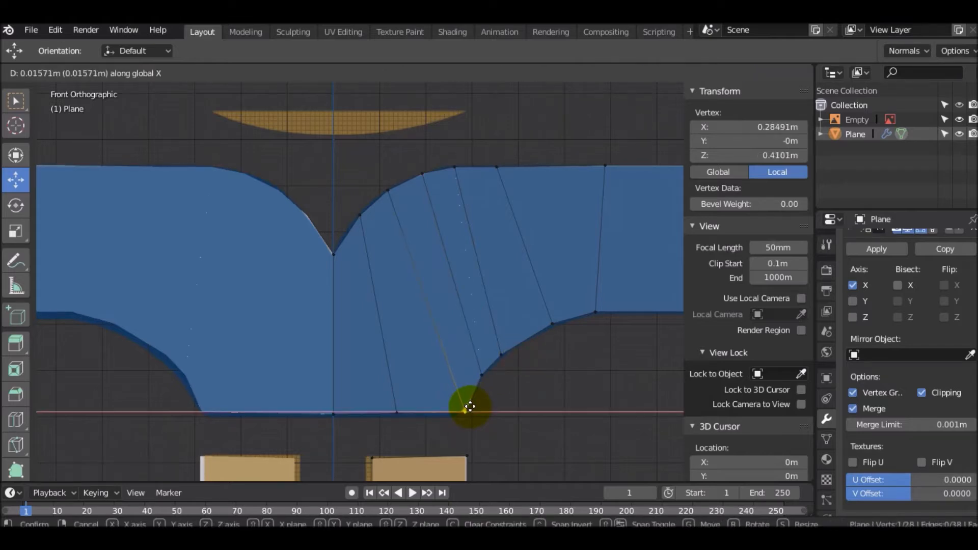
pyautogui.click(469, 406)
# Duplicate the gold stem's outer bend vertex to the inner blue stripe's top corner and extrude it along X to about X 1.082 m, Z 0.484 m.
pyautogui.scroll(-6, 466, 311)
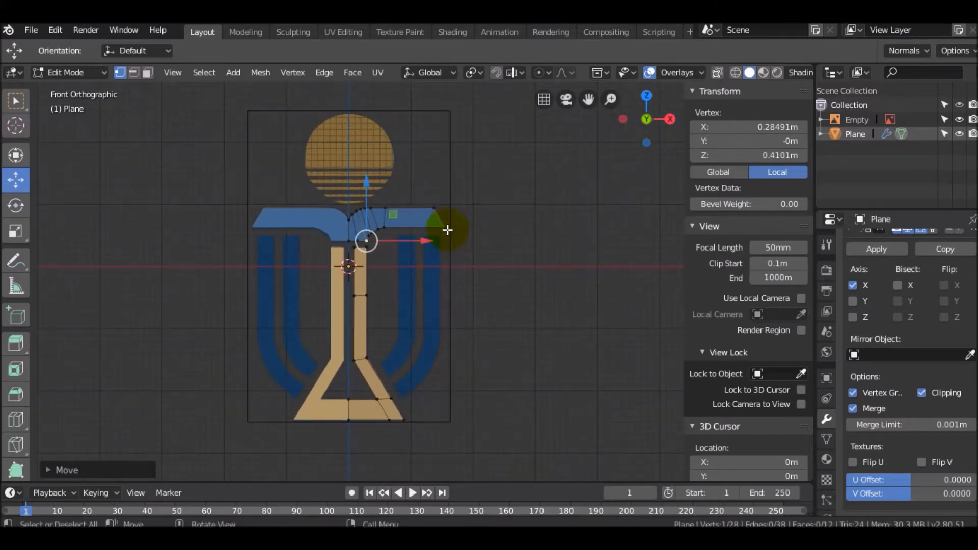
pyautogui.scroll(3, 390, 259)
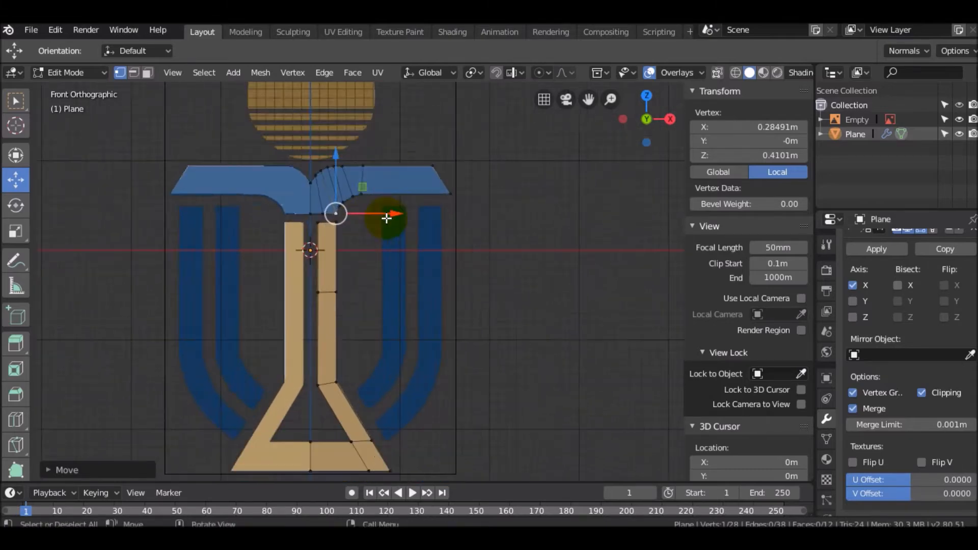
pyautogui.keyDown('shift'); pyautogui.moveTo(355, 245); pyautogui.dragTo(339, 244, button='middle'); pyautogui.keyUp('shift')
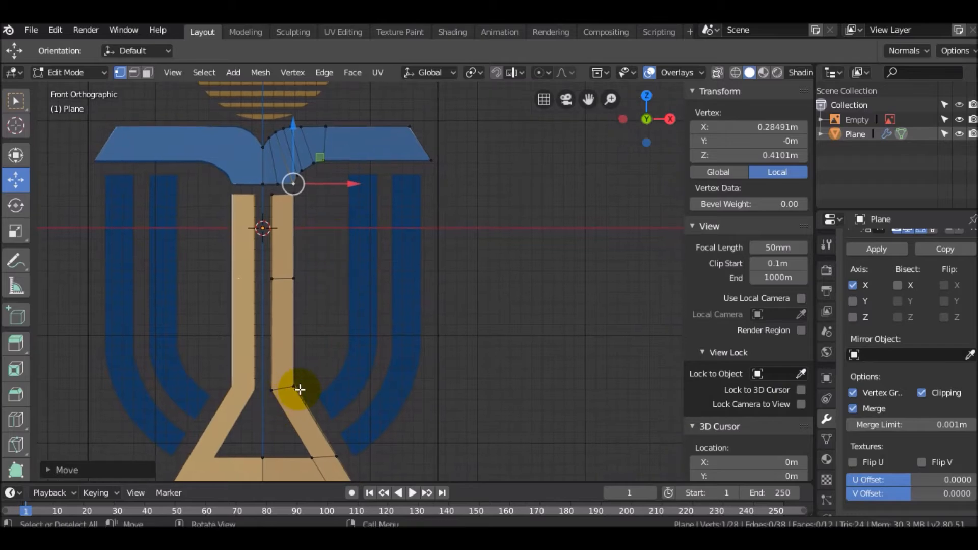
pyautogui.click(298, 386)
pyautogui.scroll(2, 321, 383)
pyautogui.keyDown('shift'); pyautogui.moveTo(321, 382); pyautogui.dragTo(316, 359, button='middle'); pyautogui.keyUp('shift')
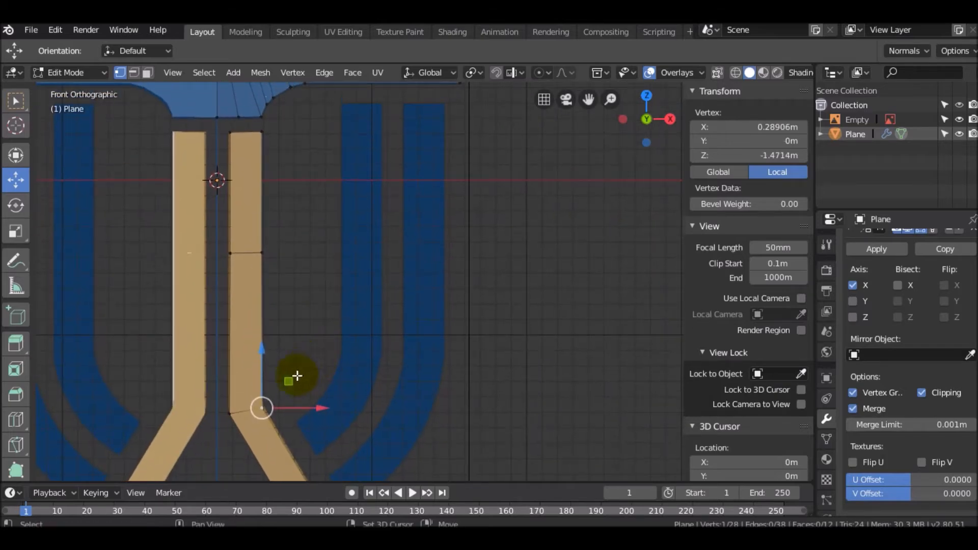
pyautogui.keyDown('shift'); pyautogui.moveTo(339, 268); pyautogui.dragTo(337, 330, button='middle'); pyautogui.keyUp('shift')
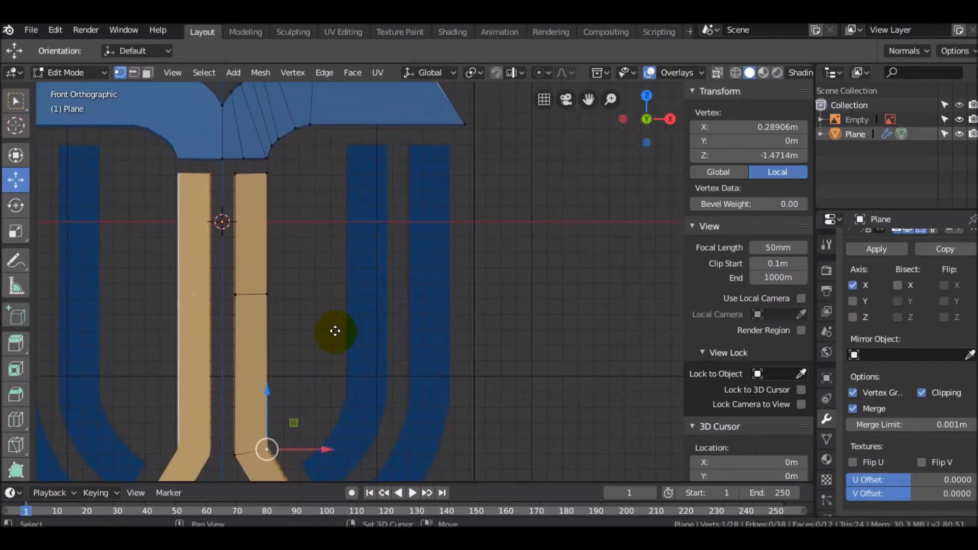
pyautogui.press('e')
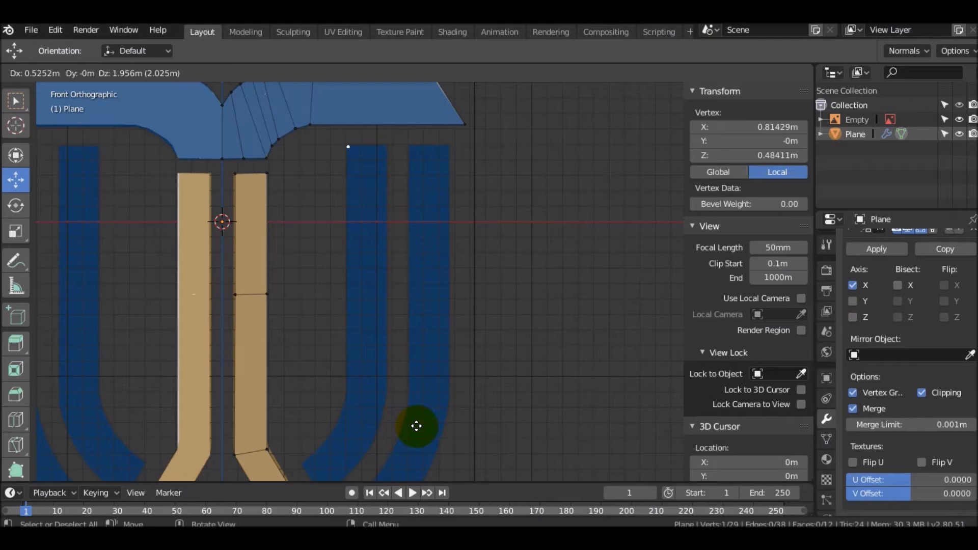
pyautogui.click(415, 426)
pyautogui.press('e')
pyautogui.press('x')
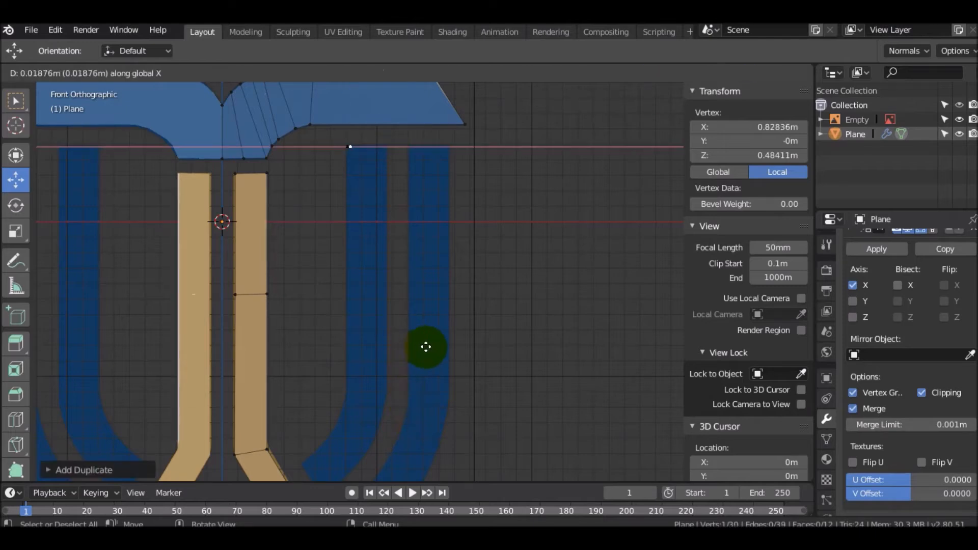
pyautogui.click(457, 351)
# Extrude the inner stripe's top edge straight down along Z to about Z -1.266 m.
pyautogui.scroll(-3, 448, 346)
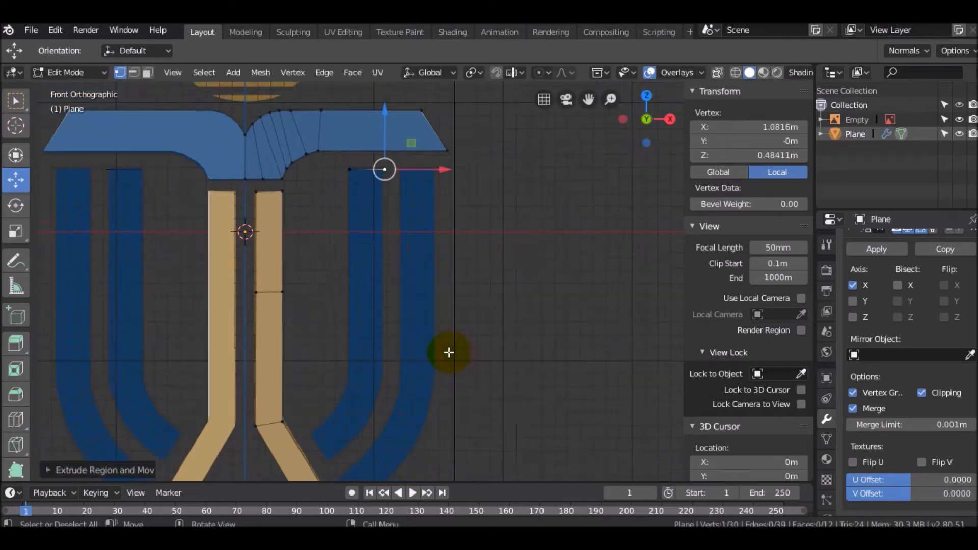
pyautogui.keyDown('shift'); pyautogui.click(355, 187); pyautogui.keyUp('shift')
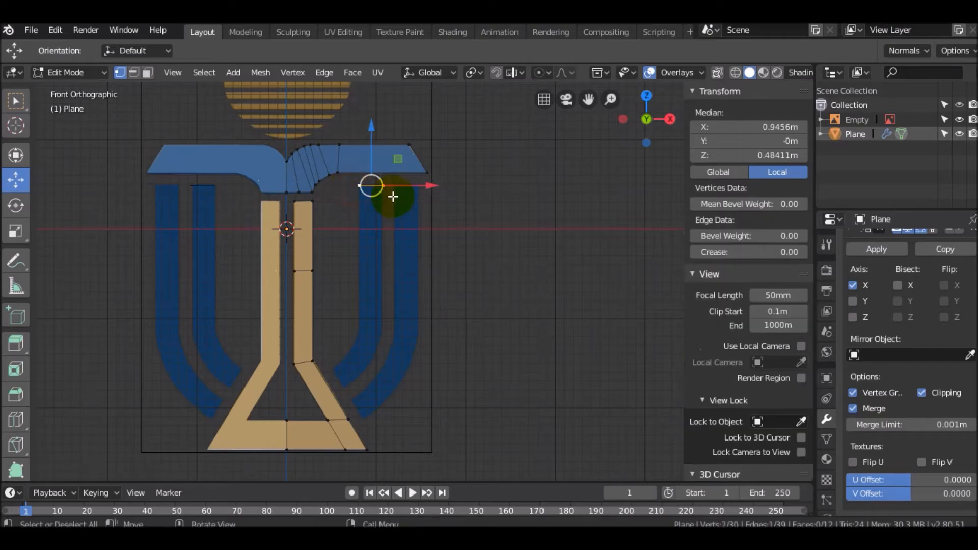
pyautogui.press('e')
pyautogui.press('y')
pyautogui.press('z')
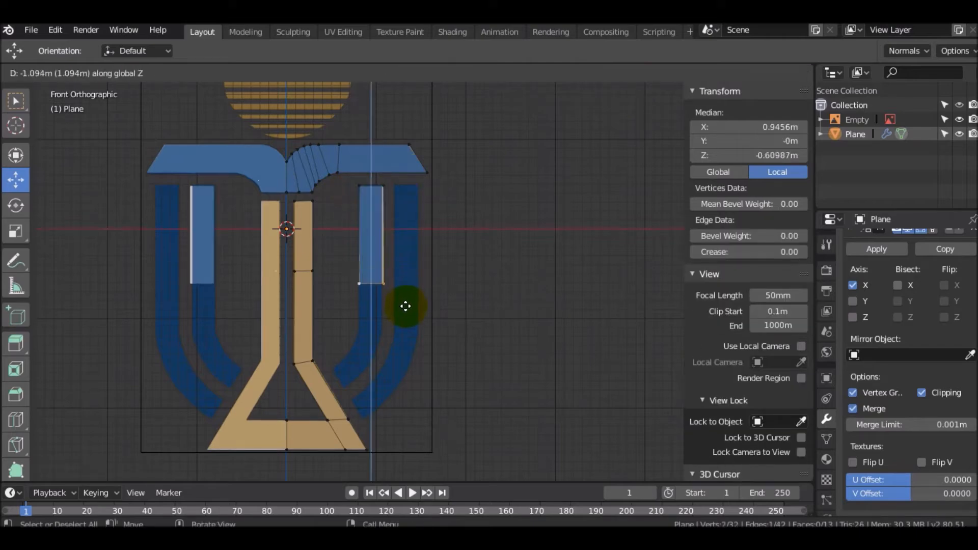
pyautogui.click(396, 327)
pyautogui.scroll(3, 395, 328)
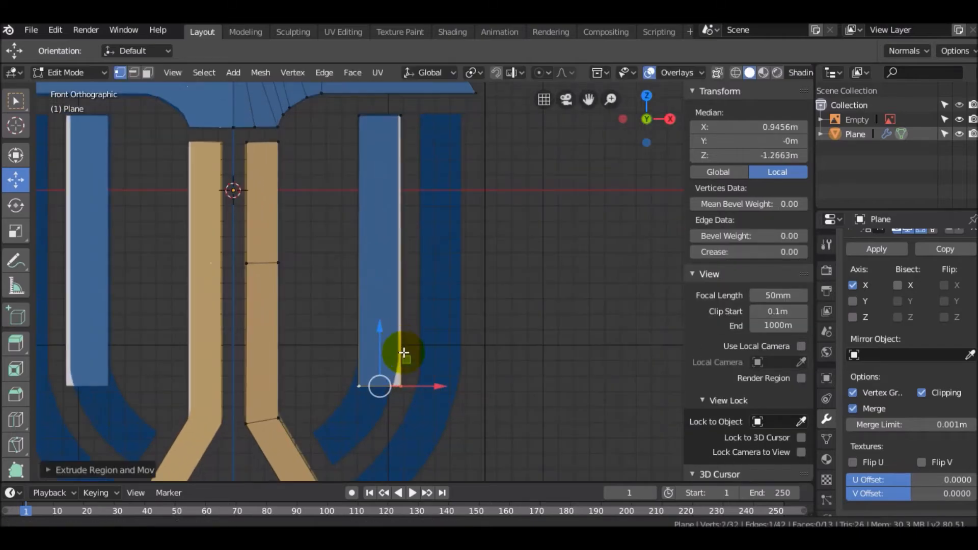
# Move the inner stripe's two outer vertices along X to about X 1.063 m to match the reference edge.
pyautogui.keyDown('shift'); pyautogui.click(411, 121); pyautogui.keyUp('shift')
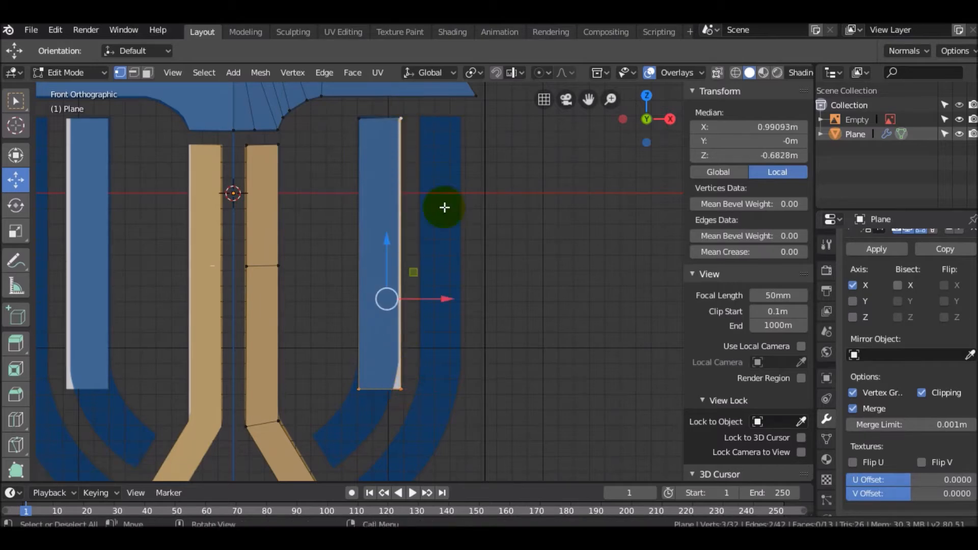
pyautogui.keyDown('shift'); pyautogui.click(359, 389); pyautogui.keyUp('shift')
pyautogui.press('g')
pyautogui.press('x')
pyautogui.click(484, 218)
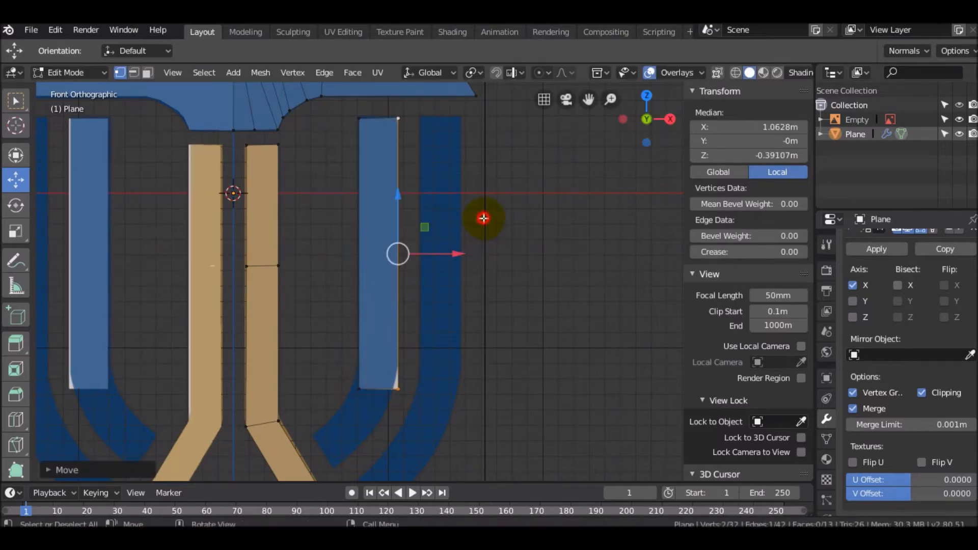
# Raise the inner stripe's bottom edge to about Z -1.087 m, where the reference curve begins.
pyautogui.click(360, 387)
pyautogui.scroll(1, 421, 383)
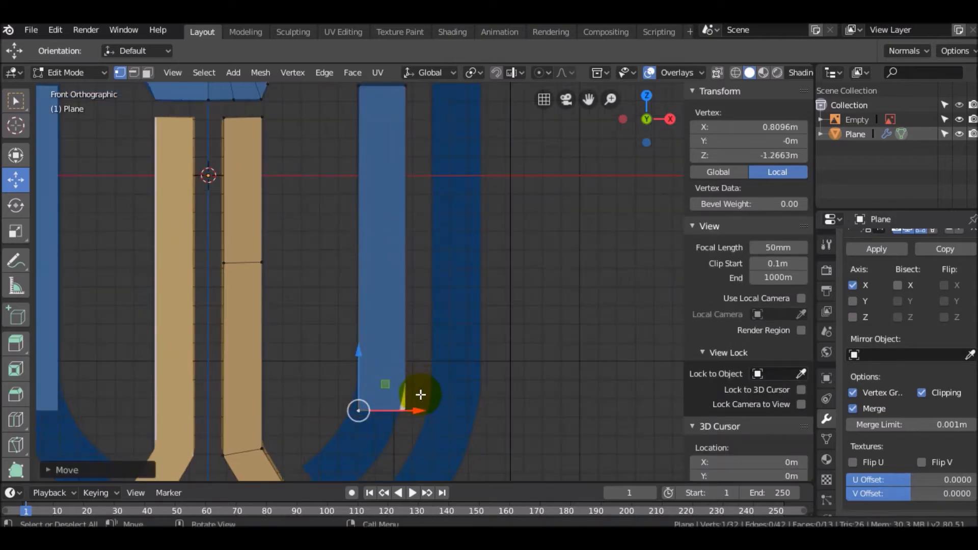
pyautogui.click(434, 364)
pyautogui.click(404, 409)
pyautogui.keyDown('shift'); pyautogui.click(360, 409); pyautogui.keyUp('shift')
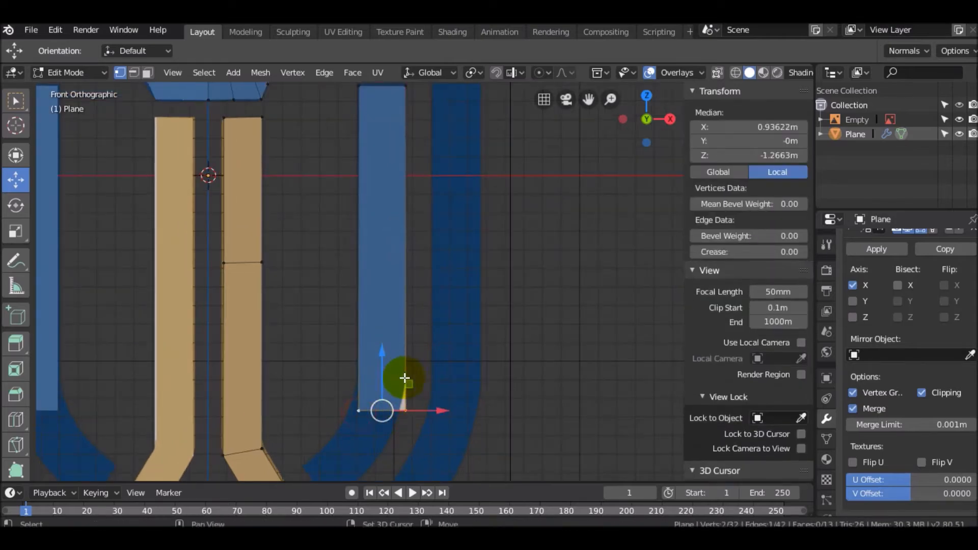
pyautogui.moveTo(384, 364); pyautogui.dragTo(383, 331)
# Place the 3D cursor between the gold stem and the inner stripe at about X 0.379 m, Z -1.095 m.
pyautogui.keyDown('shift'); pyautogui.moveTo(347, 344); pyautogui.dragTo(364, 269, button='middle'); pyautogui.keyUp('shift')
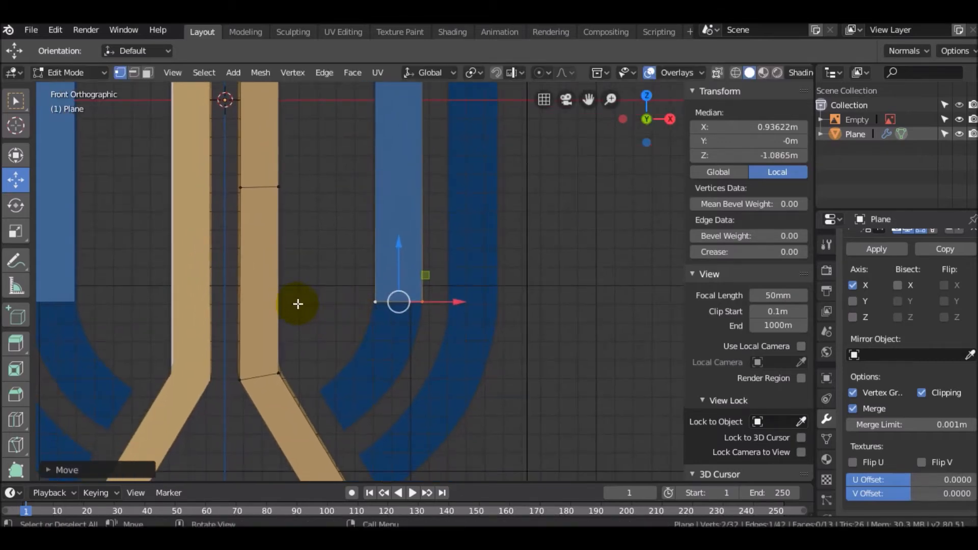
pyautogui.click(290, 303)
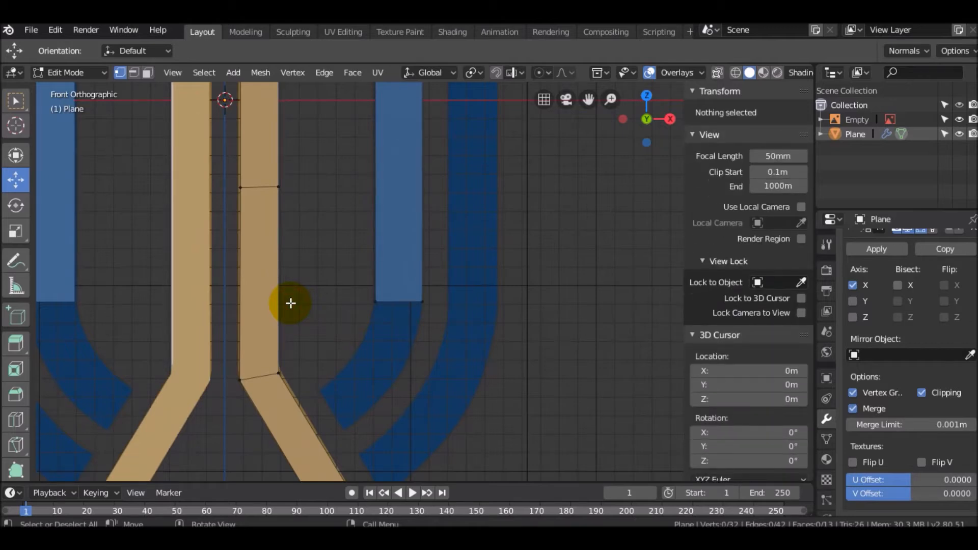
pyautogui.click(10, 132)
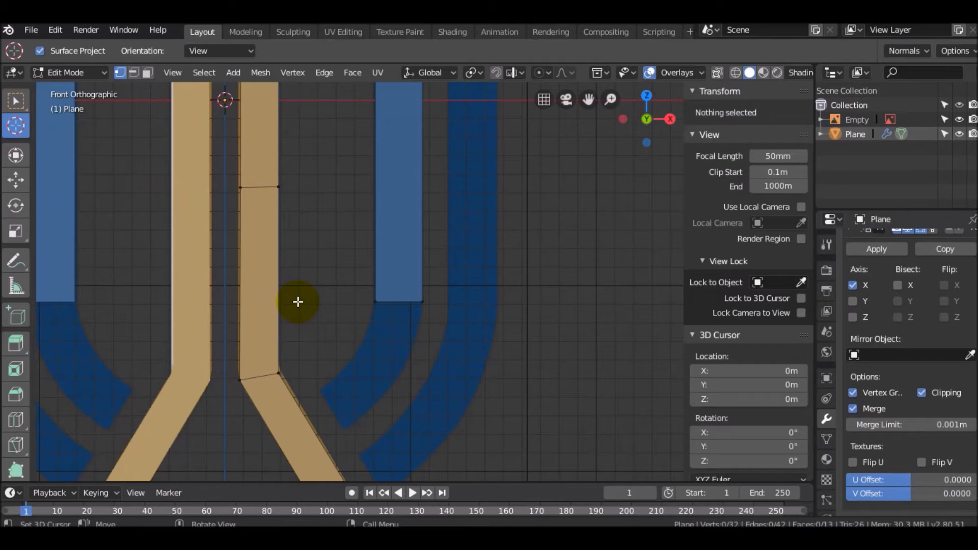
pyautogui.moveTo(298, 302); pyautogui.dragTo(420, 297)
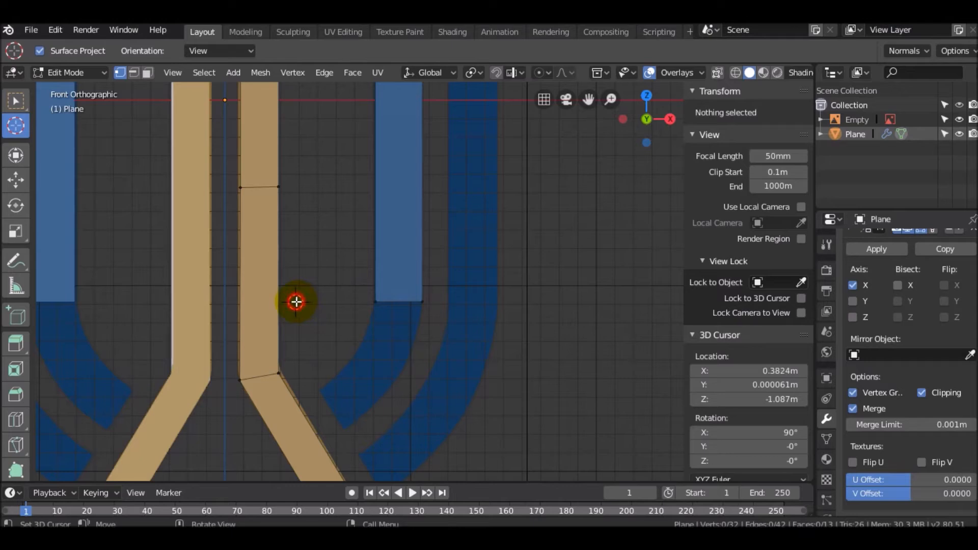
pyautogui.click(15, 101)
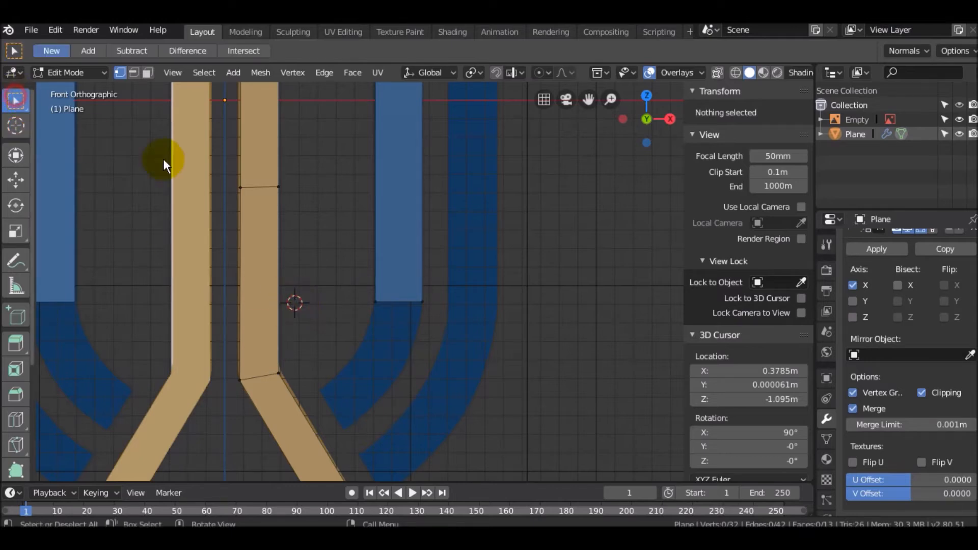
# Spin the inner stripe's bottom edge around the 3D cursor to form its curved lower end in five segments.
pyautogui.click(383, 299)
pyautogui.keyDown('shift'); pyautogui.click(425, 306); pyautogui.keyUp('shift')
pyautogui.keyDown('shift'); pyautogui.moveTo(330, 297); pyautogui.dragTo(333, 250, button='middle'); pyautogui.keyUp('shift')
pyautogui.scroll(-5, 15, 393)
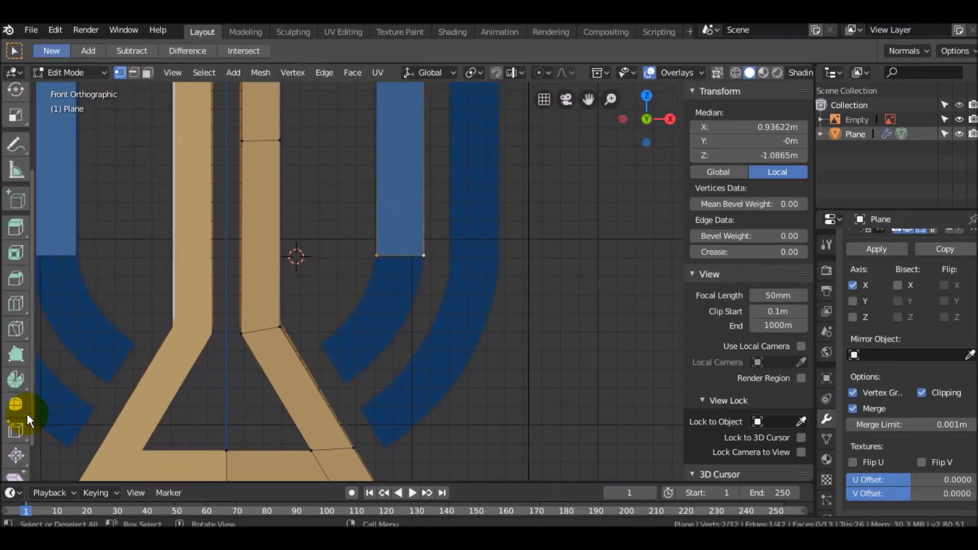
pyautogui.click(15, 379)
pyautogui.moveTo(384, 257); pyautogui.dragTo(349, 267)
pyautogui.scroll(-2, 411, 286)
pyautogui.keyDown('shift'); pyautogui.moveTo(429, 309); pyautogui.dragTo(431, 293, button='middle'); pyautogui.keyUp('shift')
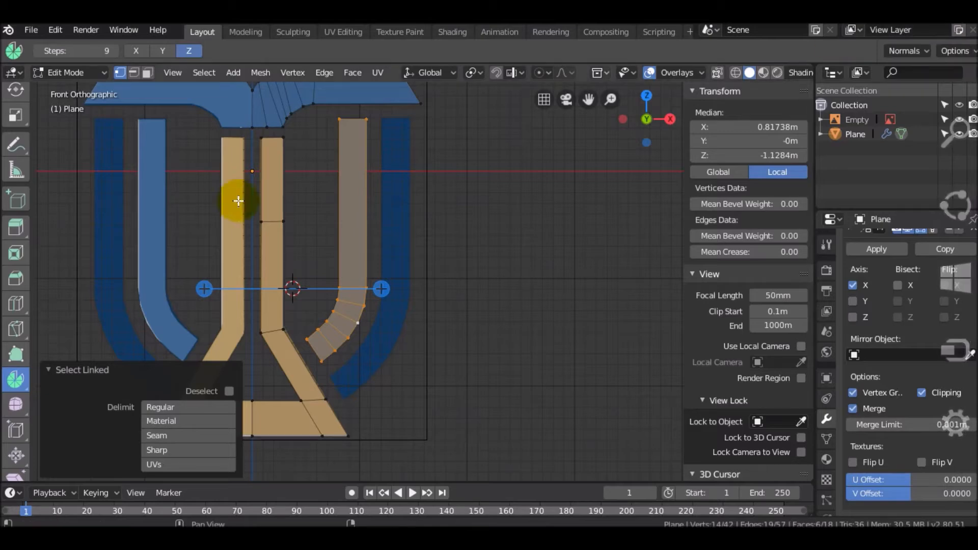
# Duplicate the straight section of the inner stripe about 0.392 m along X onto the reference's outer stripe.
pyautogui.click(338, 300)
pyautogui.keyDown('shift'); pyautogui.click(363, 303); pyautogui.keyUp('shift')
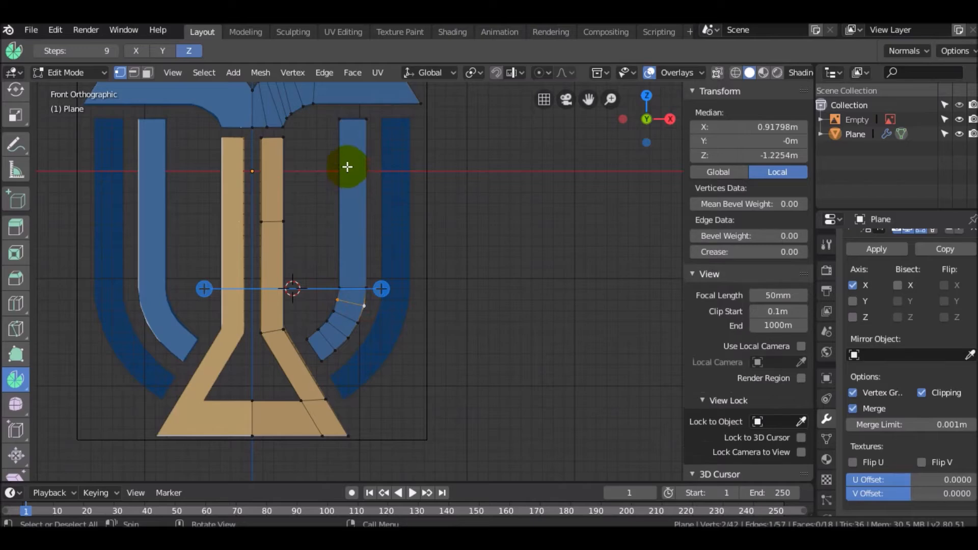
pyautogui.click(346, 124)
pyautogui.keyDown('shift'); pyautogui.click(360, 125); pyautogui.keyUp('shift')
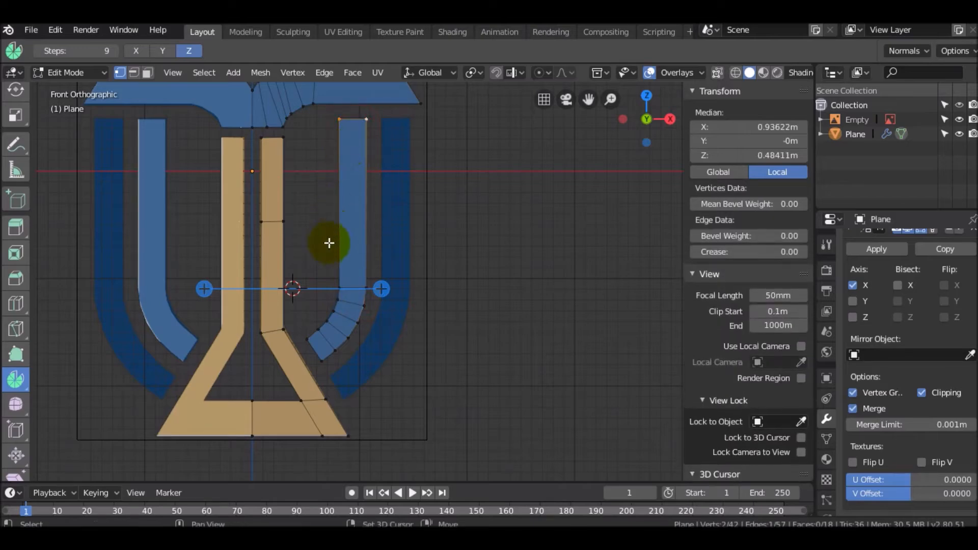
pyautogui.keyDown('shift'); pyautogui.click(338, 288); pyautogui.keyUp('shift')
pyautogui.keyDown('shift'); pyautogui.click(364, 288); pyautogui.keyUp('shift')
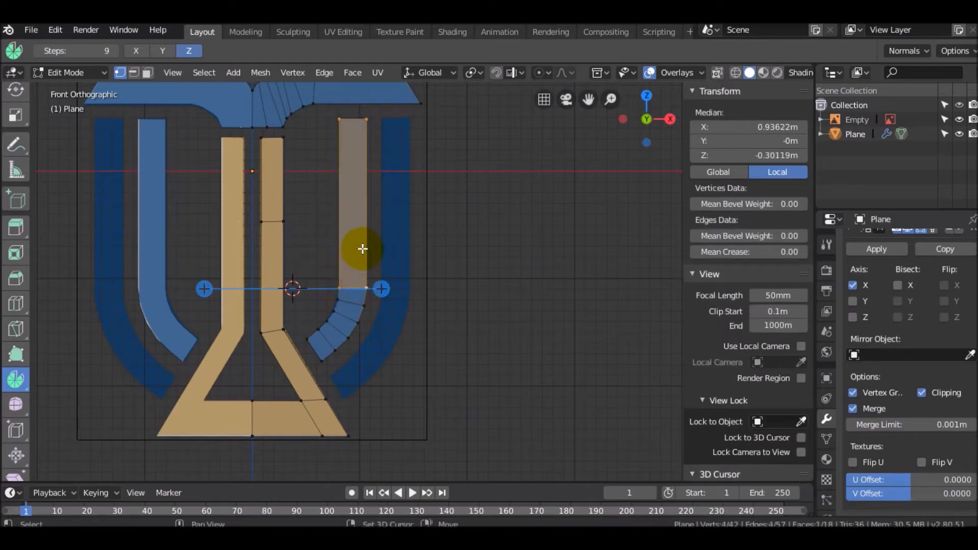
pyautogui.press('e')
pyautogui.press('x')
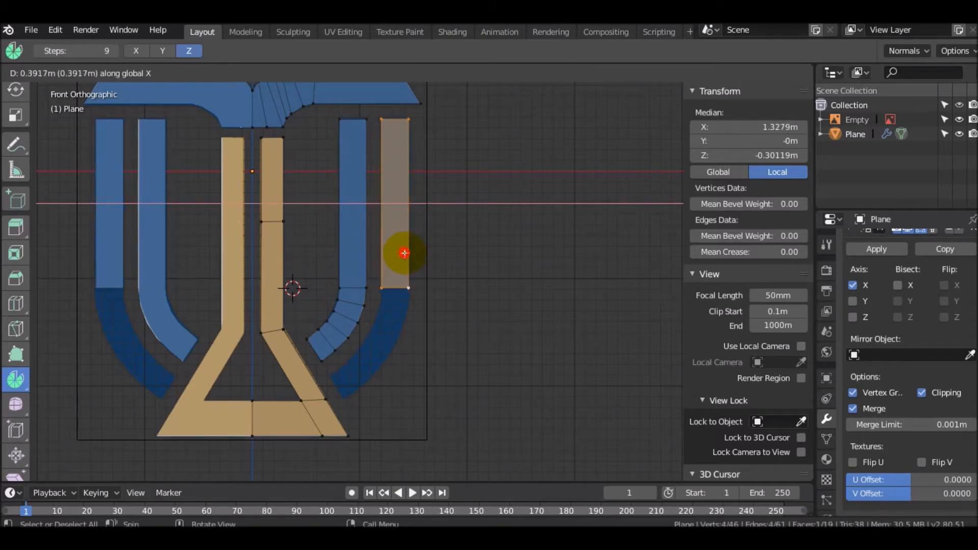
pyautogui.click(402, 254)
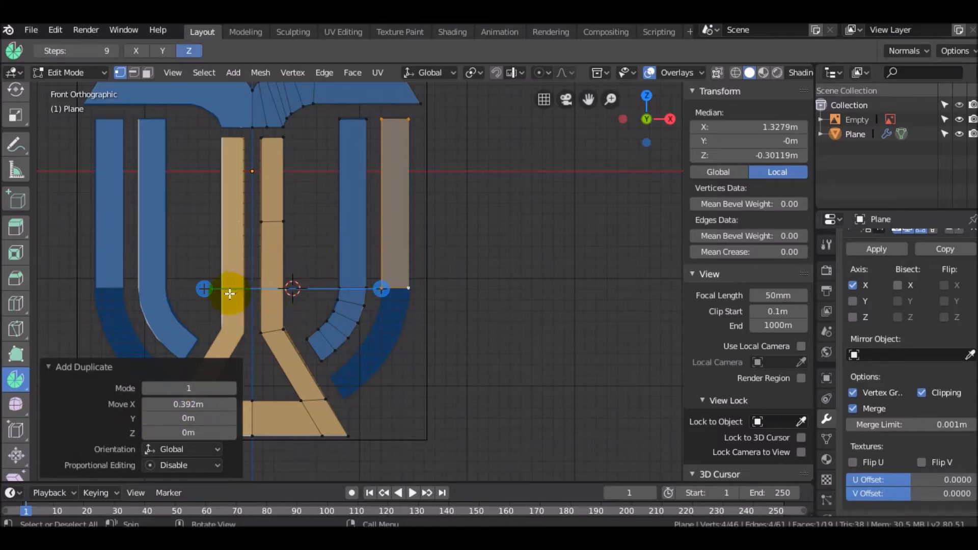
pyautogui.moveTo(206, 291); pyautogui.dragTo(252, 295)
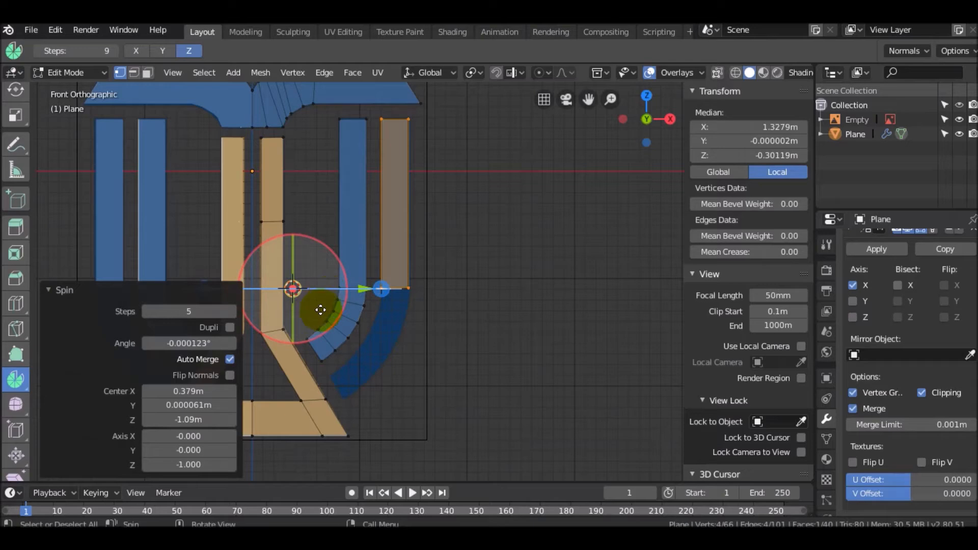
pyautogui.doubleClick(195, 437)
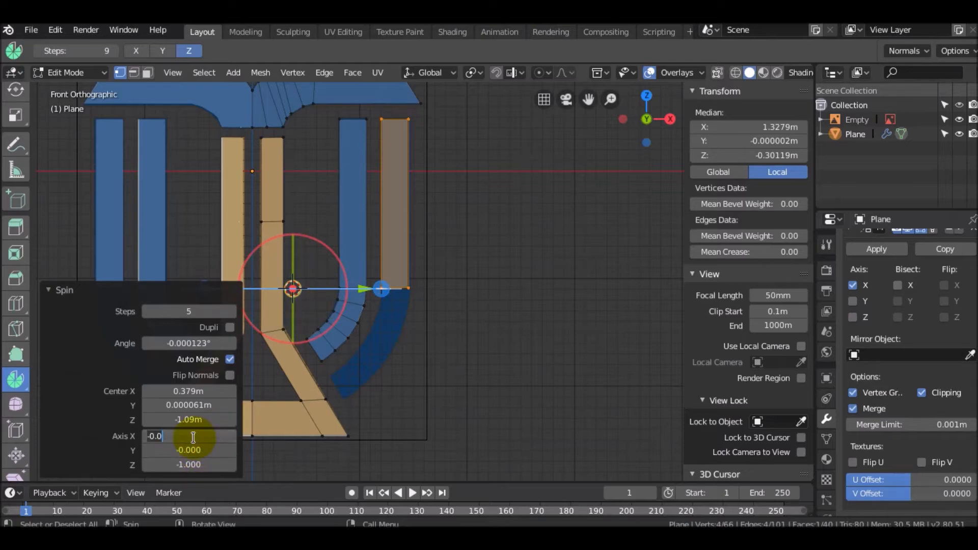
pyautogui.write('0')
pyautogui.press('Return')
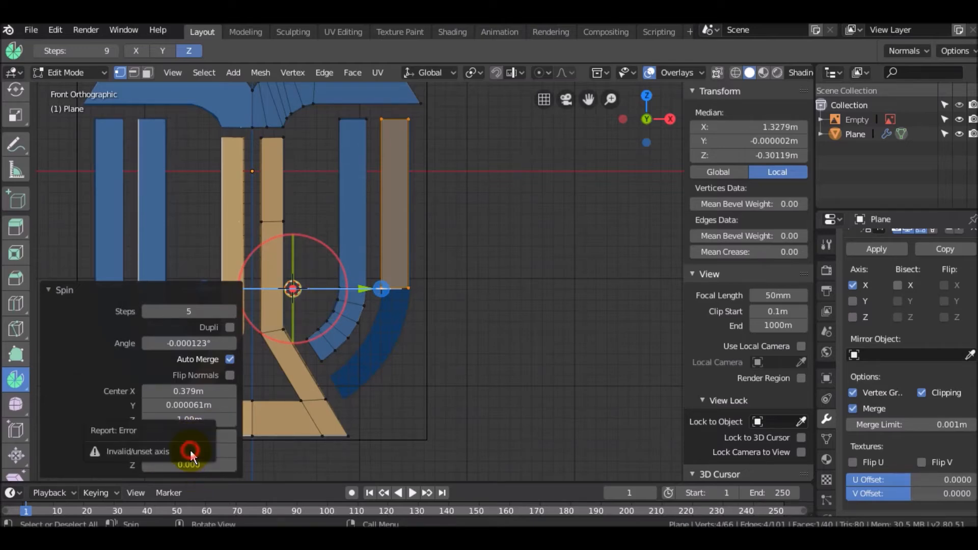
pyautogui.doubleClick(217, 451)
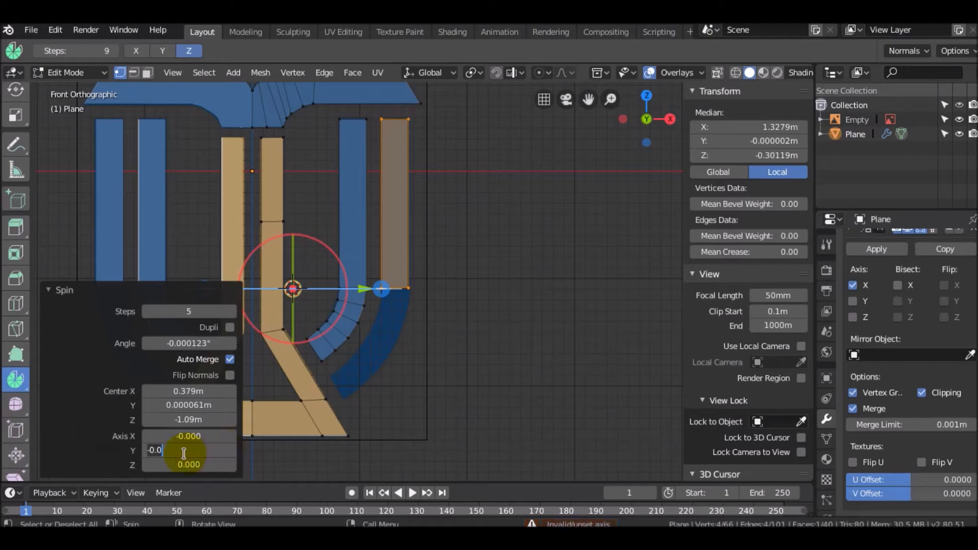
pyautogui.write('1')
pyautogui.press('Return')
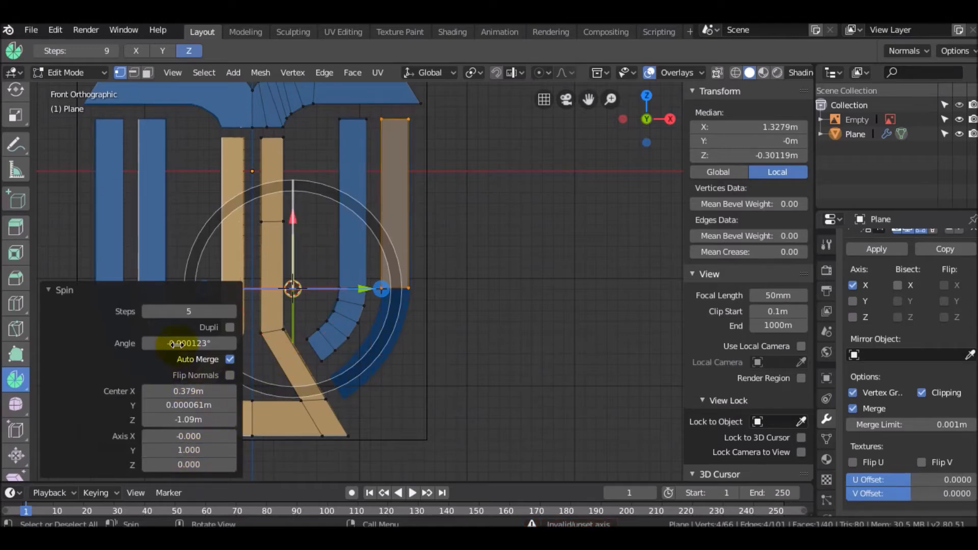
pyautogui.moveTo(188, 343); pyautogui.dragTo(183, 343)
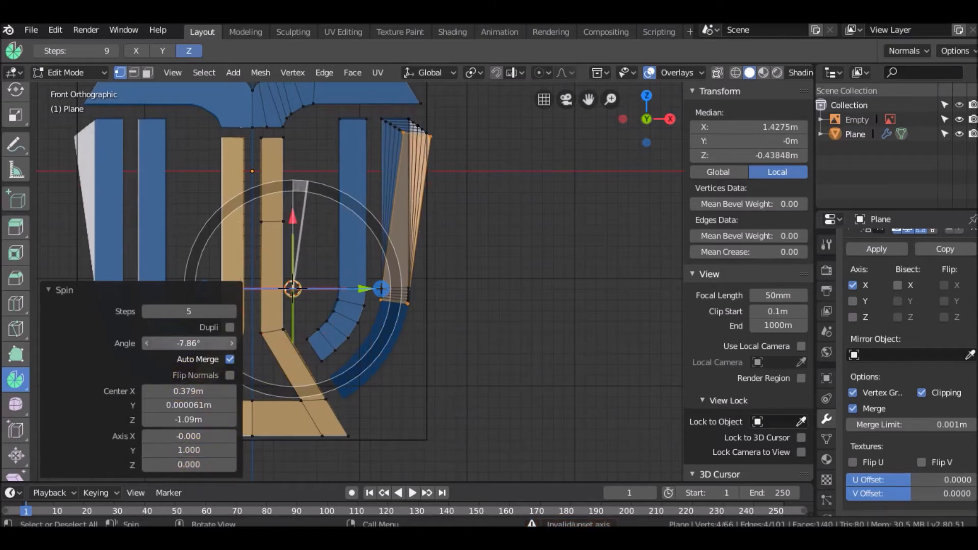
pyautogui.hotkey('ctrl', 'z')
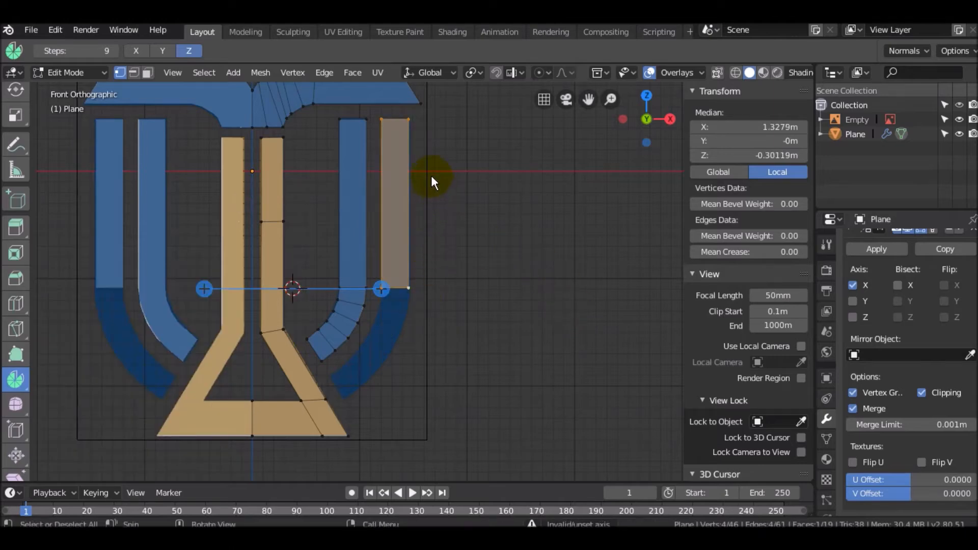
# Spin only the outer stripe's bottom edge around the 3D cursor in nine steps, through an angle of about 61.7°.
pyautogui.press('c')
pyautogui.middleClick(383, 118)
pyautogui.rightClick(382, 119)
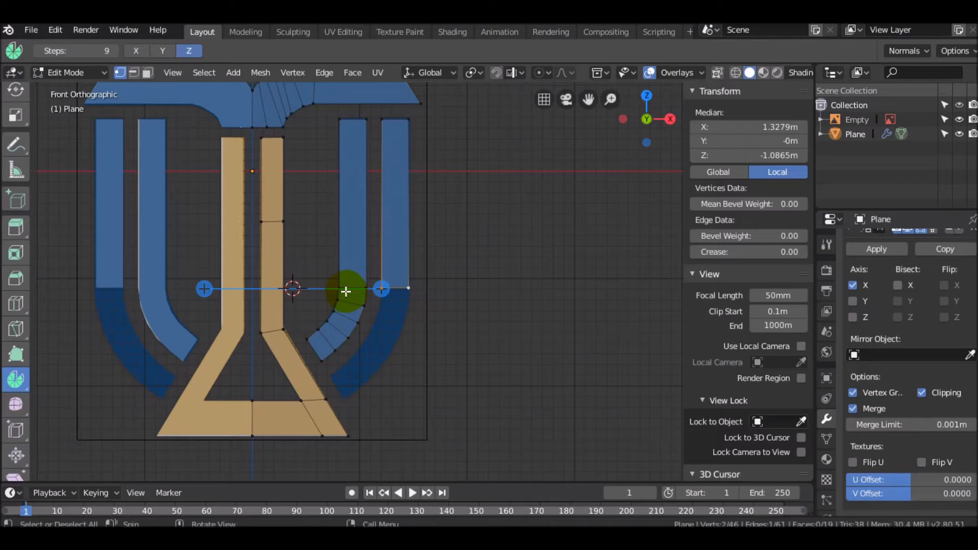
pyautogui.moveTo(345, 291); pyautogui.dragTo(541, 314)
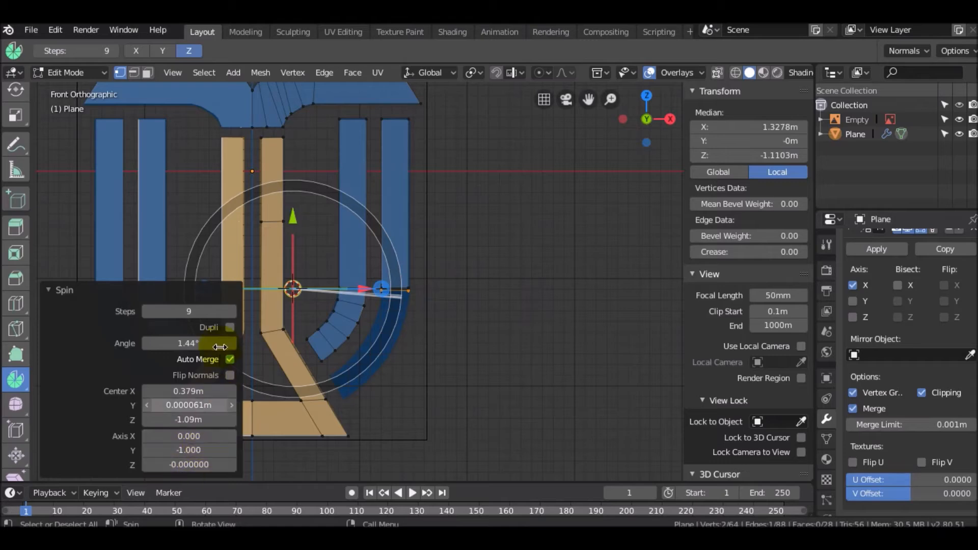
pyautogui.click(182, 343)
pyautogui.moveTo(182, 344); pyautogui.dragTo(271, 343)
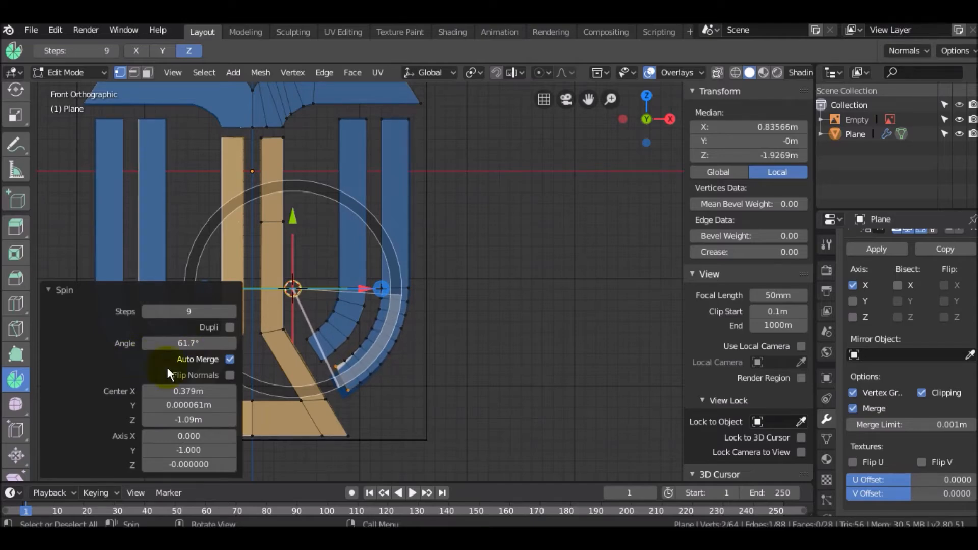
# Shift the outer stripe's spin centre to X 0.299 m, Z -1.1 m to follow the reference curve, and reduce the spin to seven steps.
pyautogui.click(146, 419)
pyautogui.click(147, 420)
pyautogui.click(145, 421)
pyautogui.click(145, 421)
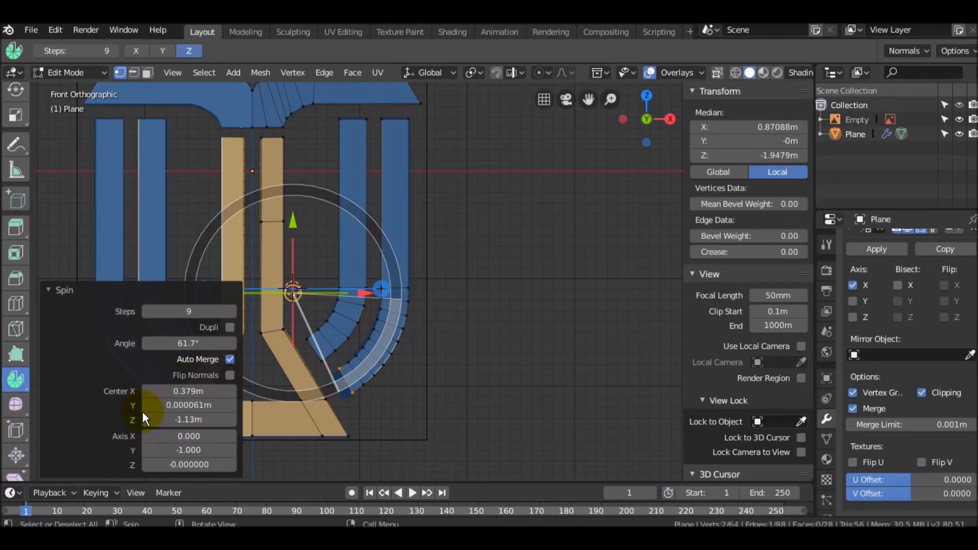
pyautogui.click(149, 393)
pyautogui.click(148, 392)
pyautogui.click(148, 392)
pyautogui.click(148, 392)
pyautogui.click(148, 393)
pyautogui.click(148, 392)
pyautogui.click(148, 392)
pyautogui.click(148, 392)
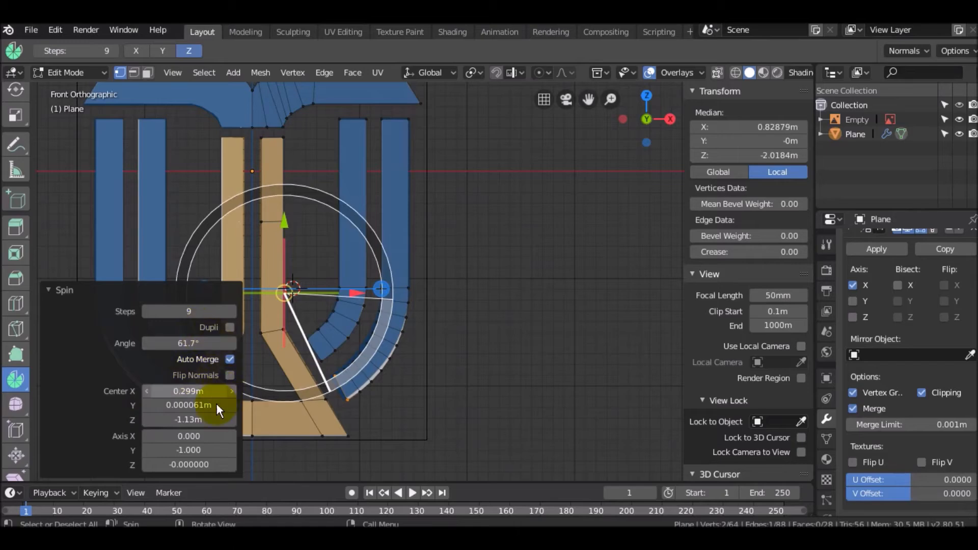
pyautogui.click(230, 420)
pyautogui.click(230, 419)
pyautogui.click(231, 420)
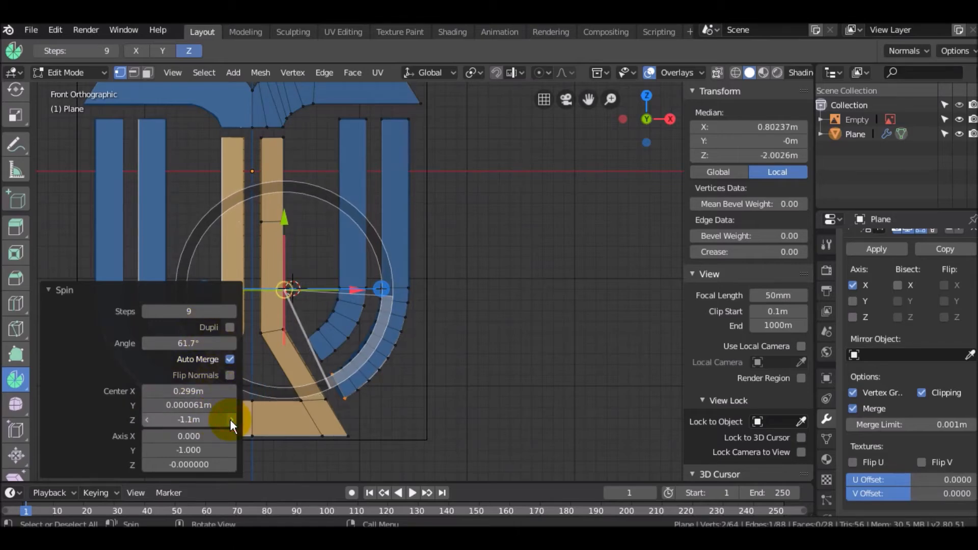
pyautogui.click(145, 314)
pyautogui.click(482, 342)
# Add a Solidify modifier to the logo mesh in Object Mode and set its thickness to 0.7 m.
pyautogui.scroll(-2, 465, 328)
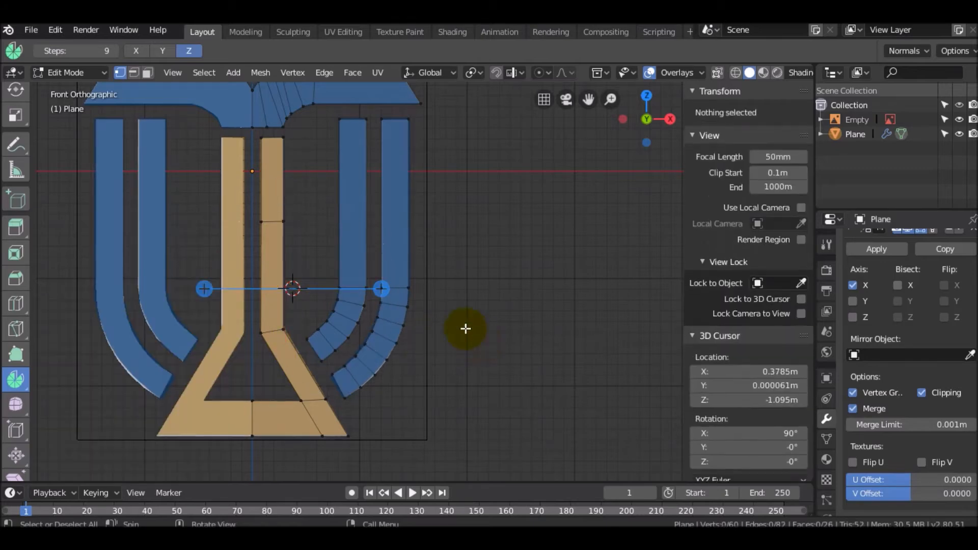
pyautogui.scroll(-6, 297, 234)
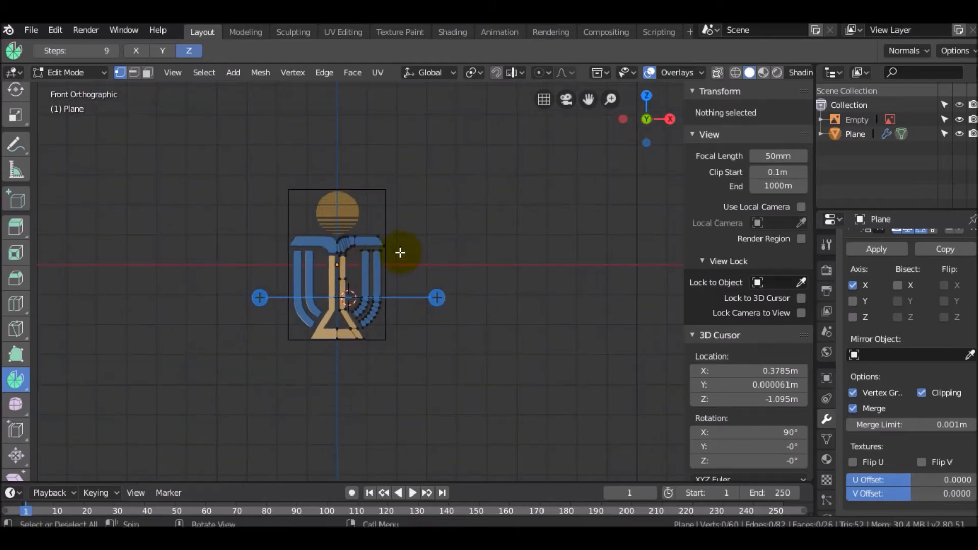
pyautogui.scroll(5, 430, 255)
pyautogui.moveTo(411, 336); pyautogui.dragTo(385, 349, button='middle')
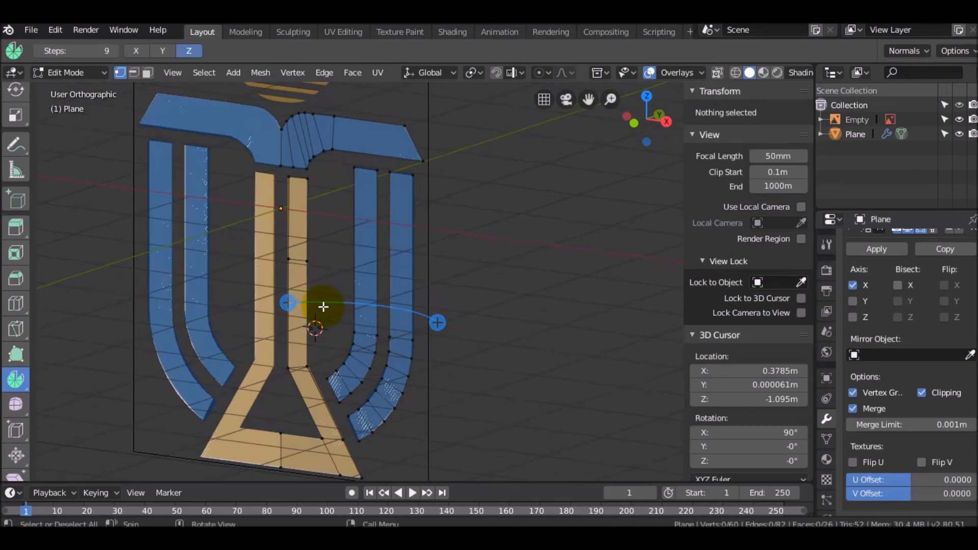
pyautogui.scroll(-2, 329, 305)
pyautogui.press('Tab')
pyautogui.moveTo(331, 295); pyautogui.dragTo(317, 291, button='middle')
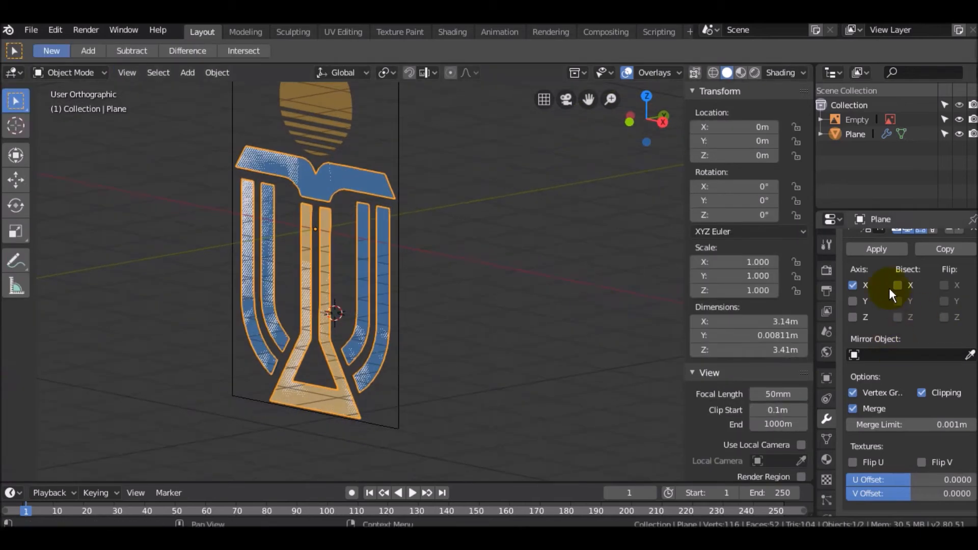
pyautogui.scroll(2, 882, 260)
pyautogui.click(856, 243)
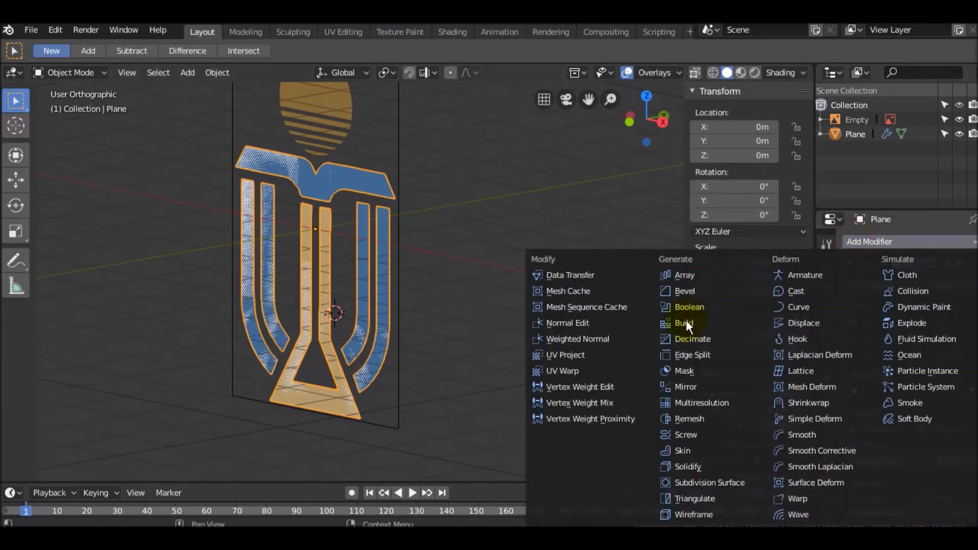
pyautogui.click(706, 464)
pyautogui.scroll(-4, 878, 409)
pyautogui.scroll(-5, 878, 409)
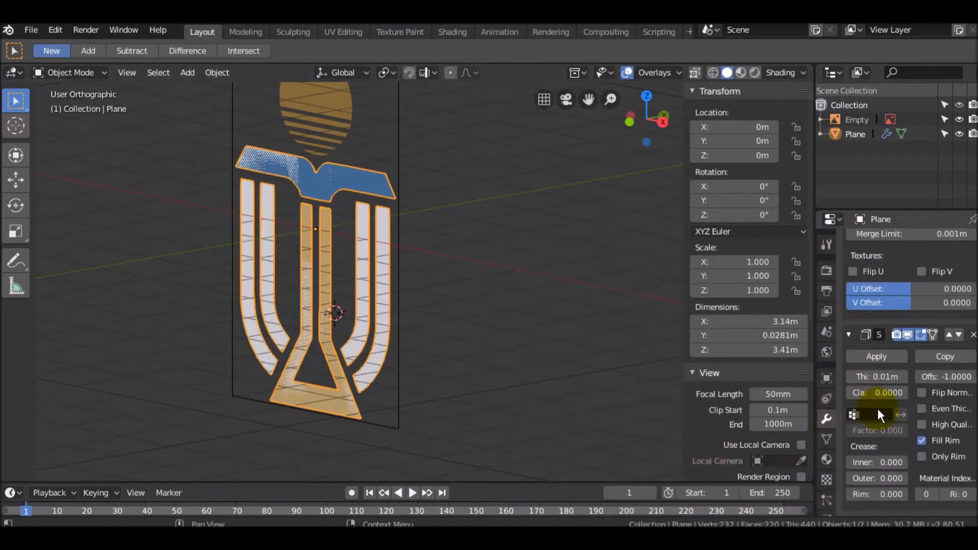
pyautogui.moveTo(877, 376)
pyautogui.mouseDown()
pyautogui.moveTo(897, 377)
pyautogui.moveTo(862, 375)
pyautogui.mouseUp()
# Select the whole logo mesh in Edit Mode and recalculate its normals to face outside.
pyautogui.moveTo(469, 322)
pyautogui.mouseDown(button='middle')
pyautogui.moveTo(415, 283)
pyautogui.moveTo(350, 300)
pyautogui.moveTo(356, 310)
pyautogui.moveTo(429, 314)
pyautogui.moveTo(474, 332)
pyautogui.mouseUp(button='middle')
pyautogui.scroll(3, 393, 292)
pyautogui.press('Tab')
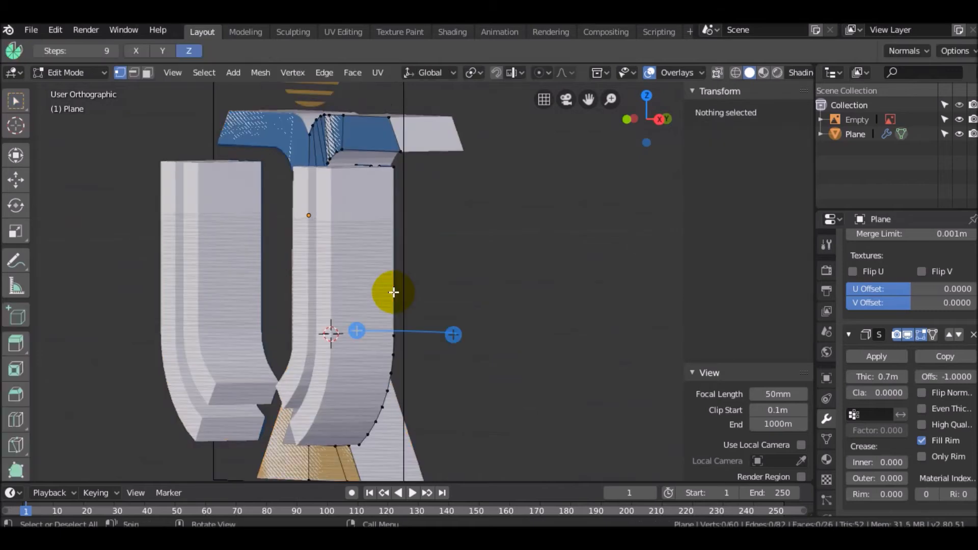
pyautogui.press('a')
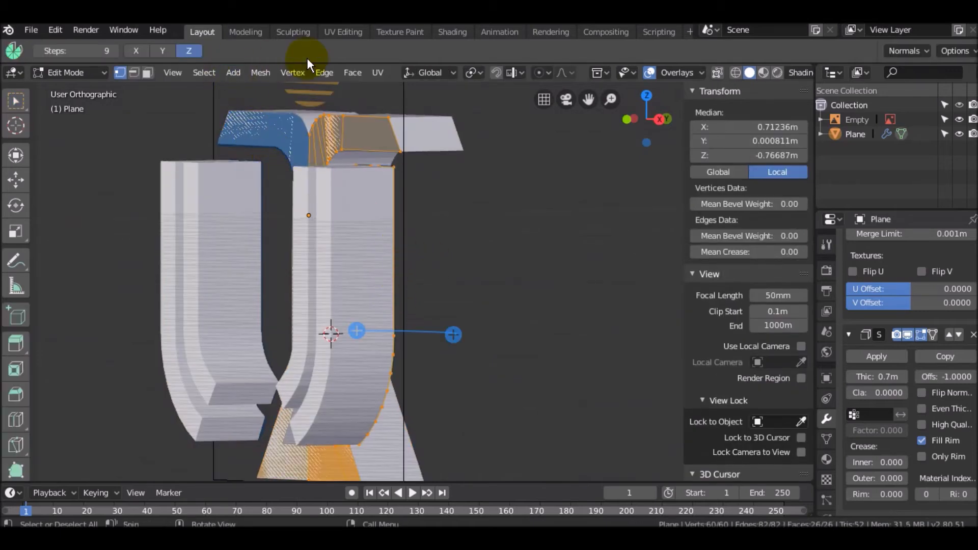
pyautogui.click(354, 72)
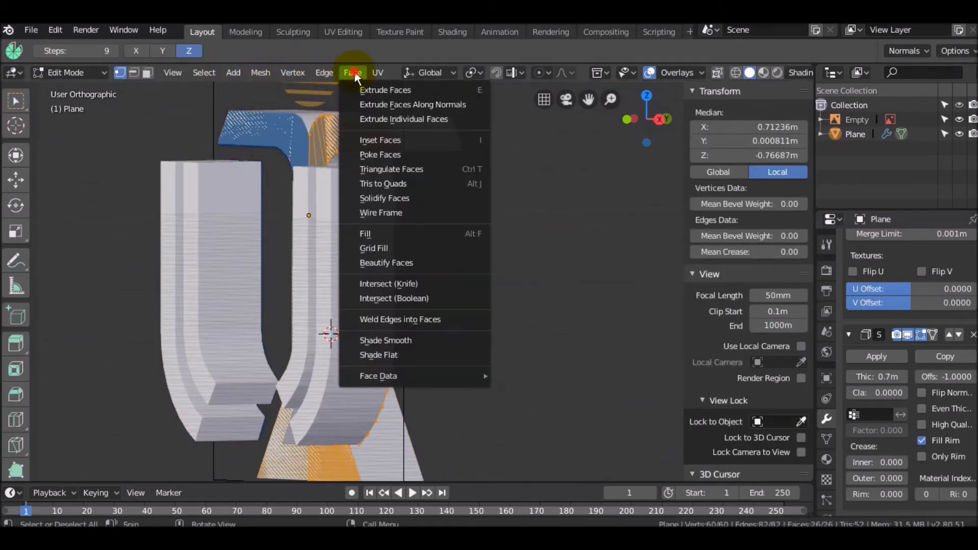
pyautogui.click(387, 165)
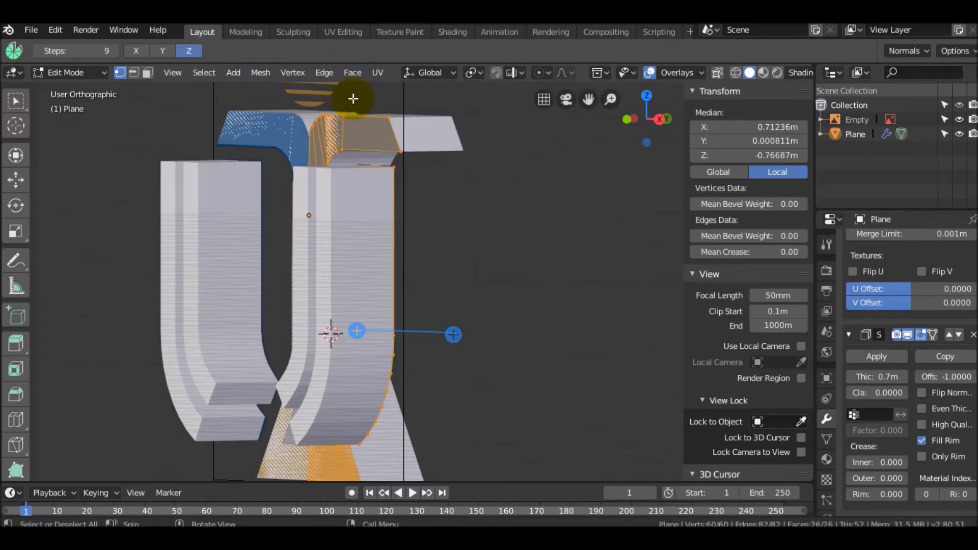
pyautogui.click(353, 73)
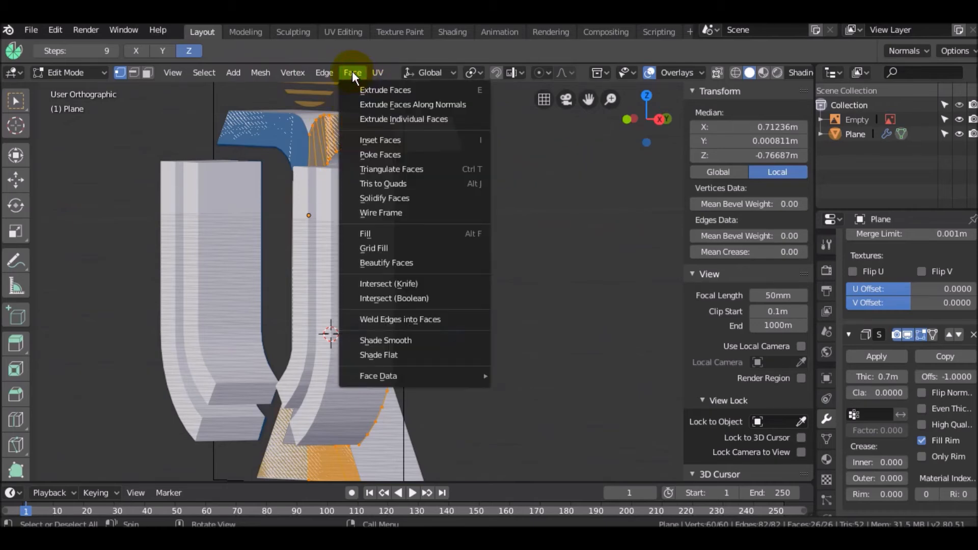
pyautogui.click(353, 72)
pyautogui.click(262, 72)
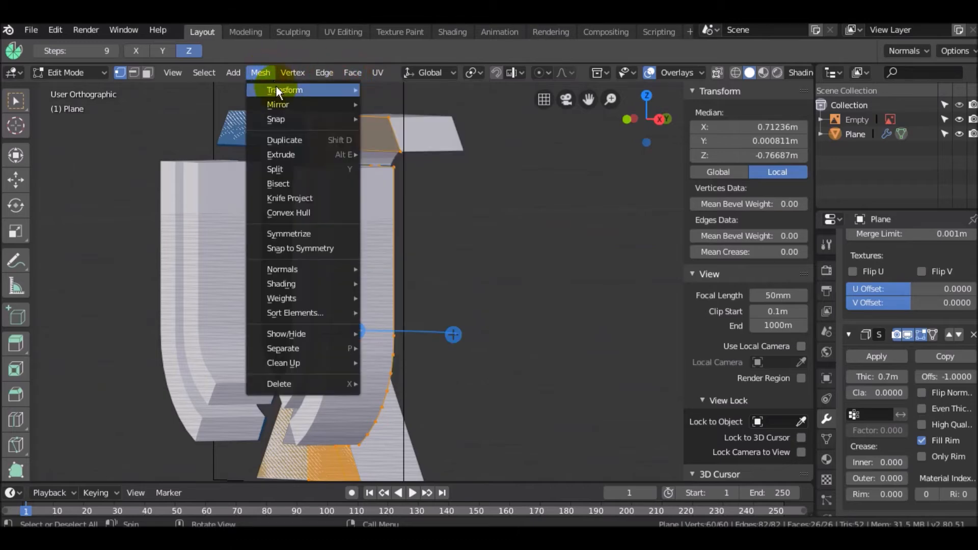
pyautogui.moveTo(282, 269)
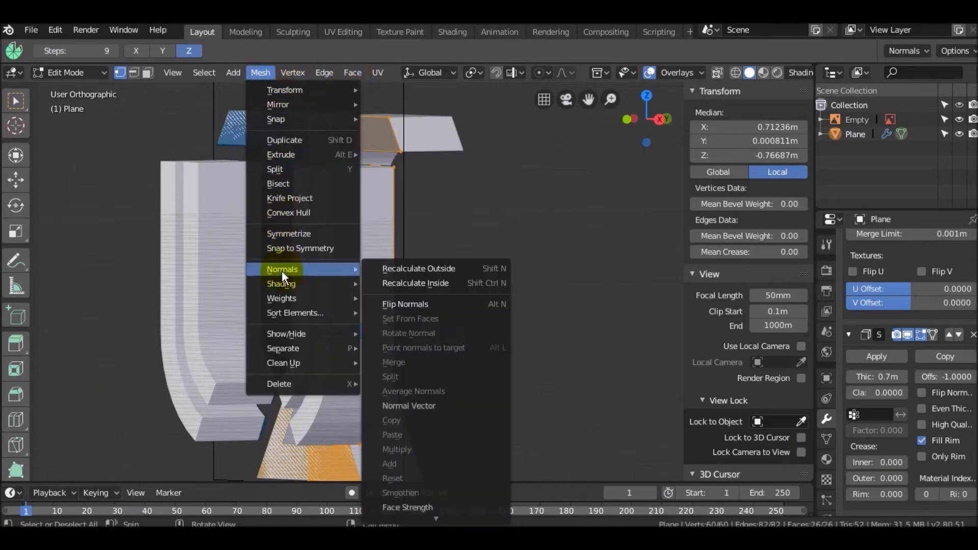
pyautogui.click(433, 269)
# Select all geometry linked to the logo's top crossbar and open the mesh's material settings.
pyautogui.moveTo(428, 257); pyautogui.dragTo(307, 307, button='middle')
pyautogui.scroll(3, 382, 183)
pyautogui.click(329, 146)
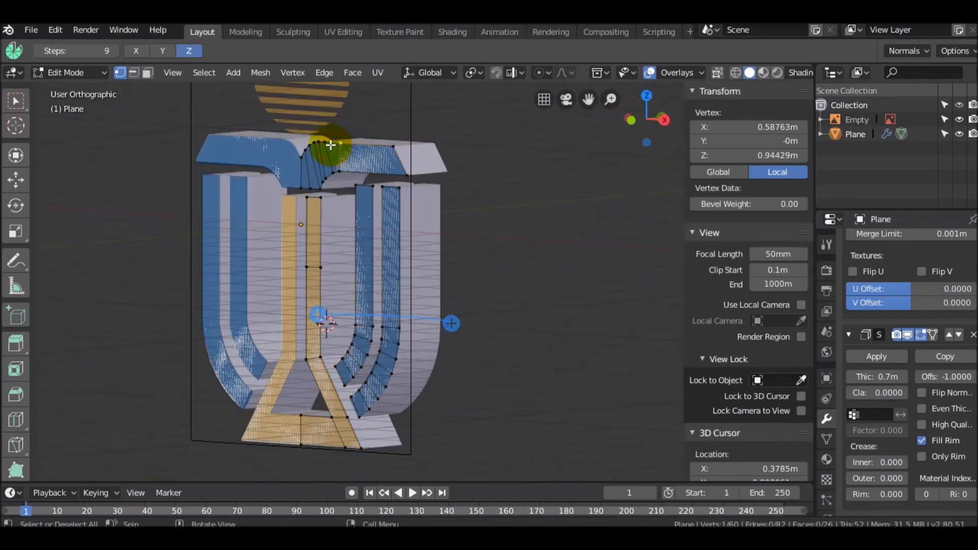
pyautogui.hotkey('ctrl', 'l')
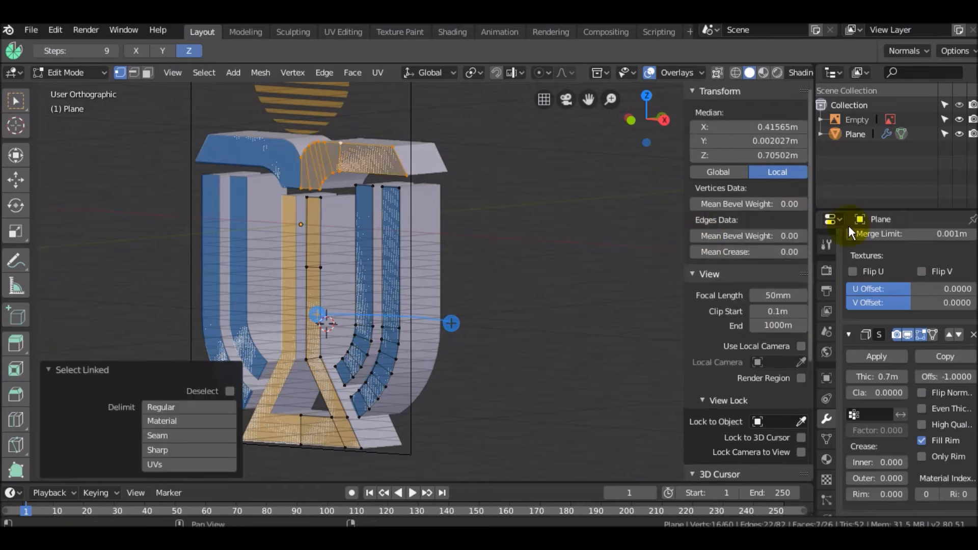
pyautogui.scroll(3, 866, 275)
pyautogui.scroll(5, 880, 250)
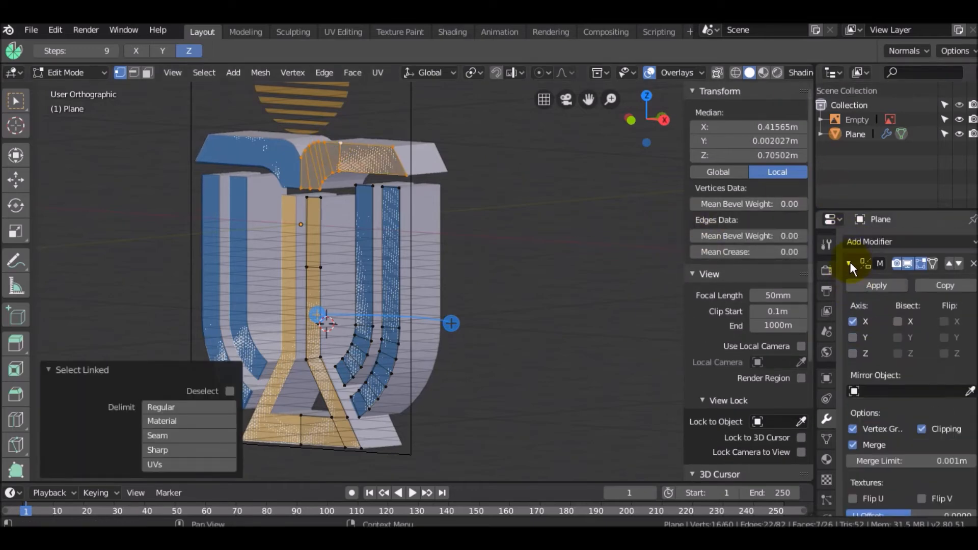
pyautogui.click(833, 454)
pyautogui.scroll(-3, 316, 229)
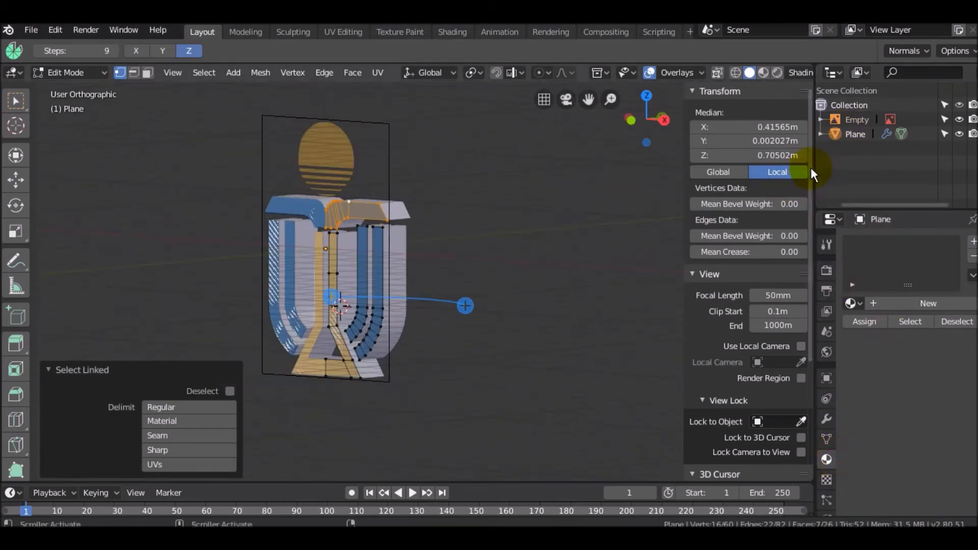
# Replace the Outliner with an Image Editor showing the reference image 1200px-UST.svg.png.
pyautogui.click(840, 73)
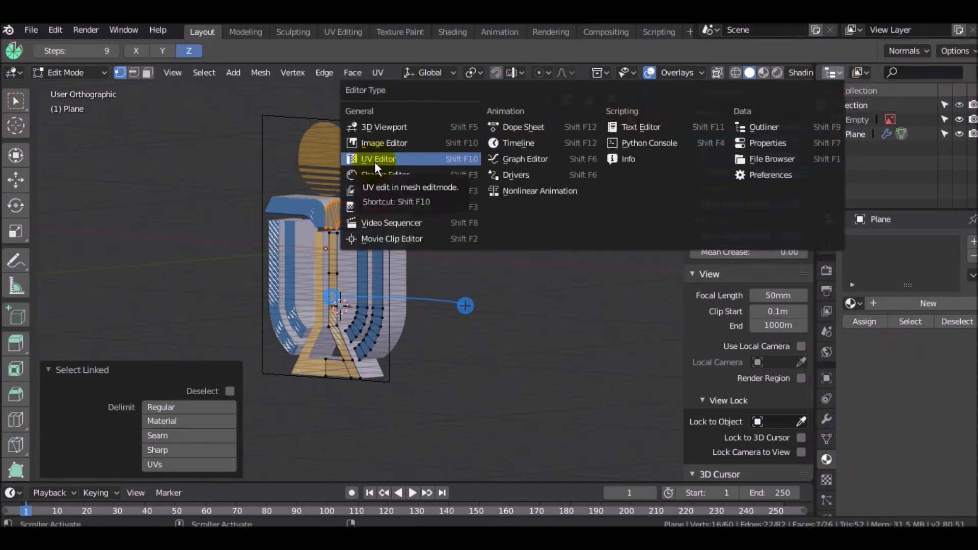
pyautogui.click(377, 144)
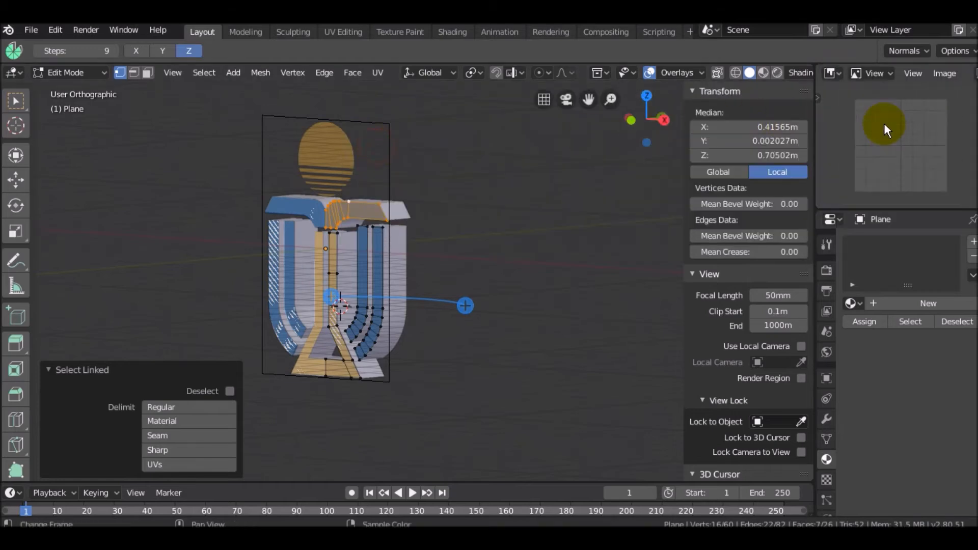
pyautogui.scroll(-4, 916, 74)
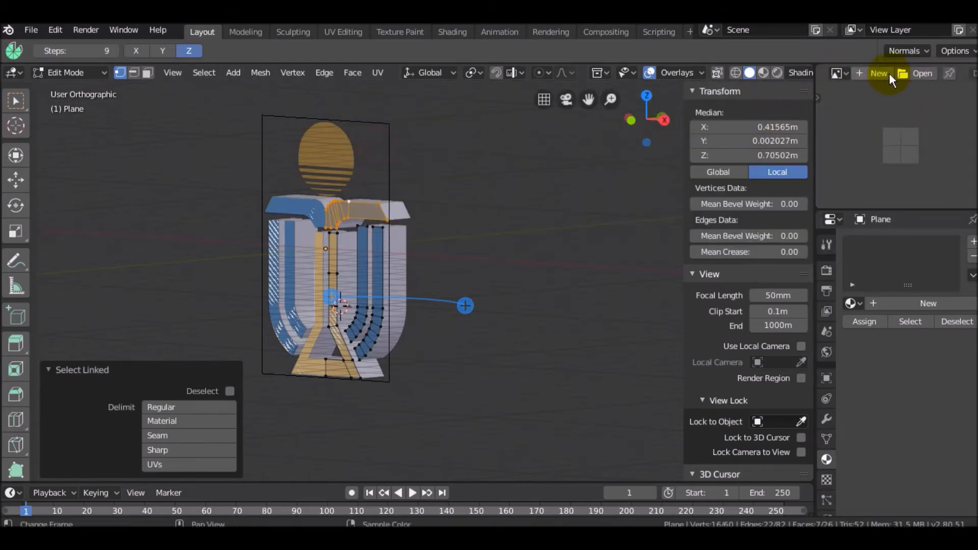
pyautogui.click(842, 72)
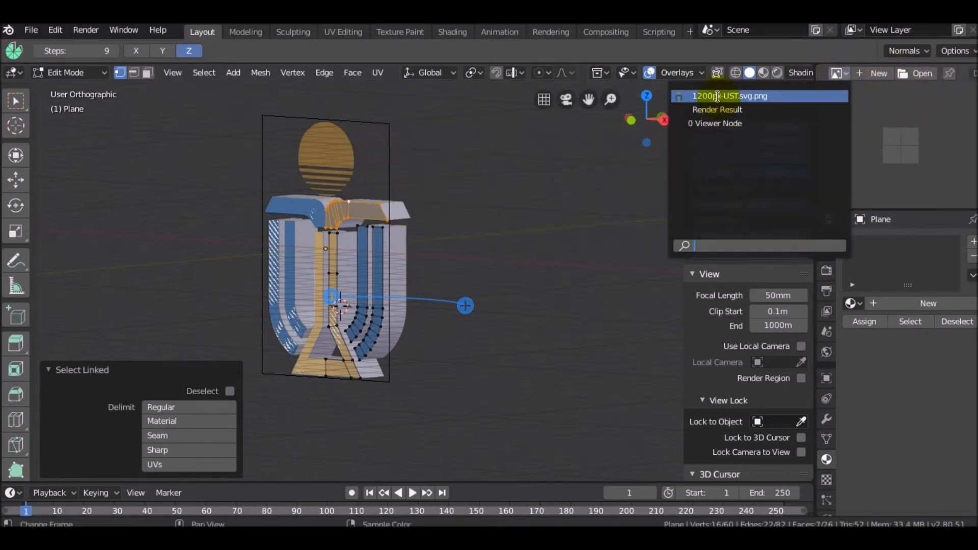
pyautogui.click(719, 96)
# Create a material named HKUST_yellow with its base colour sampled from a yellow stripe of the reference image.
pyautogui.click(901, 303)
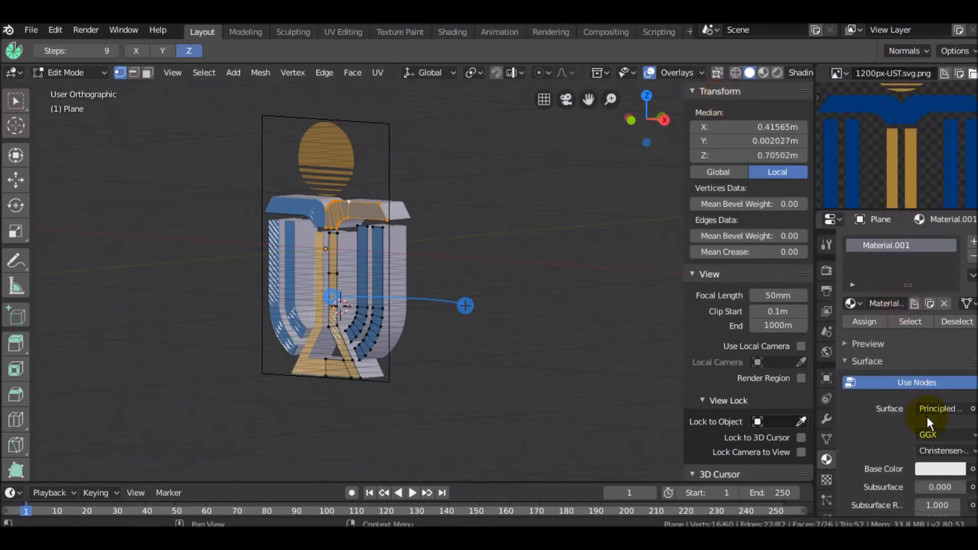
pyautogui.scroll(-3, 935, 427)
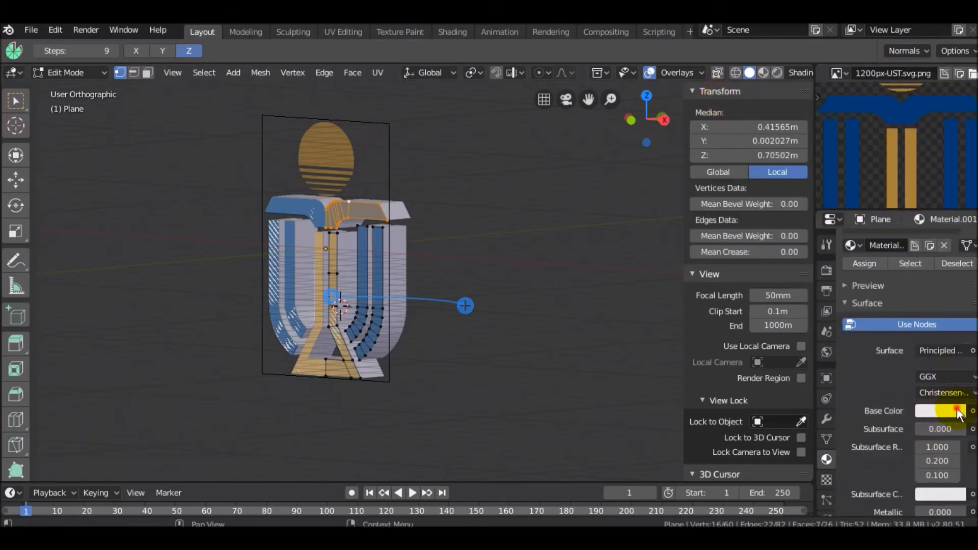
pyautogui.click(941, 411)
pyautogui.click(889, 325)
pyautogui.click(952, 345)
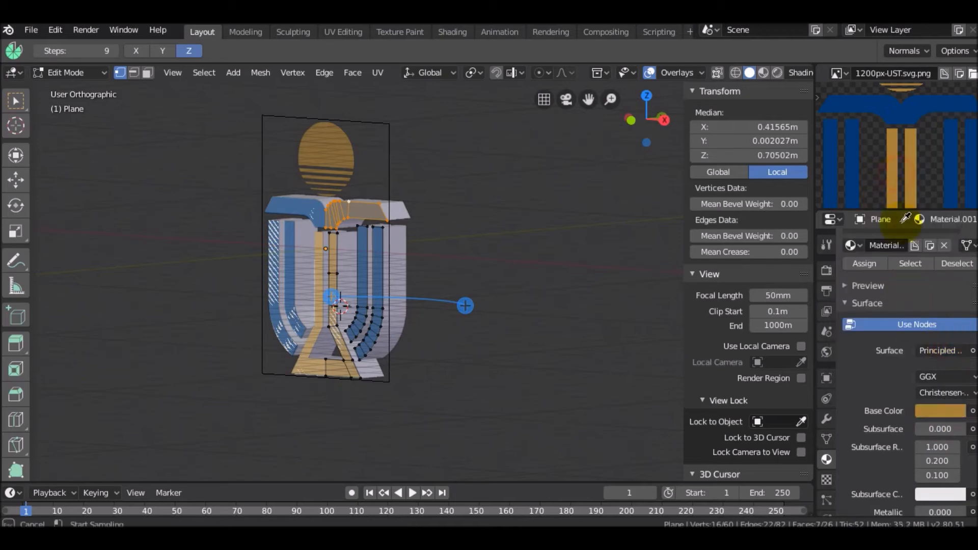
pyautogui.click(899, 173)
pyautogui.scroll(3, 919, 342)
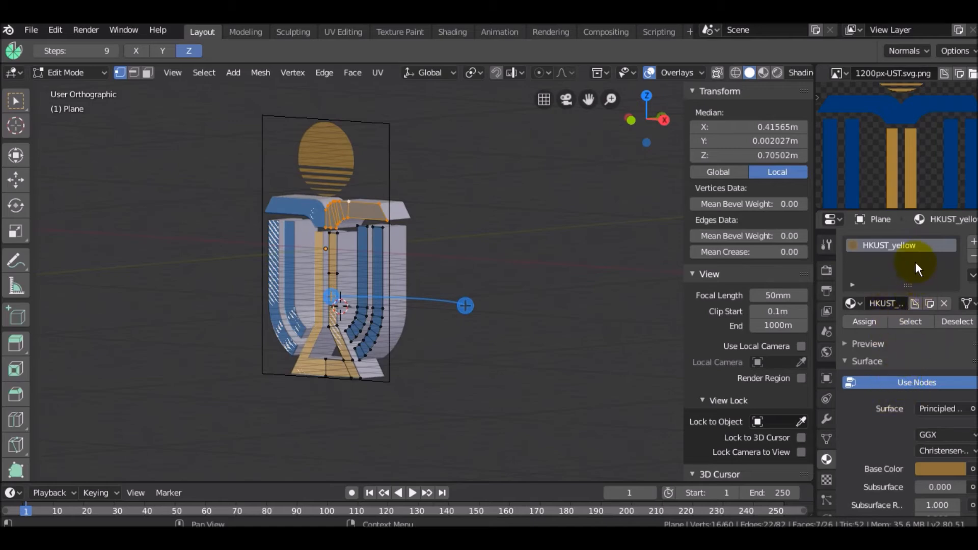
# Add a second material slot to the logo mesh and remove the surplus empty slot in Object Mode.
pyautogui.click(973, 243)
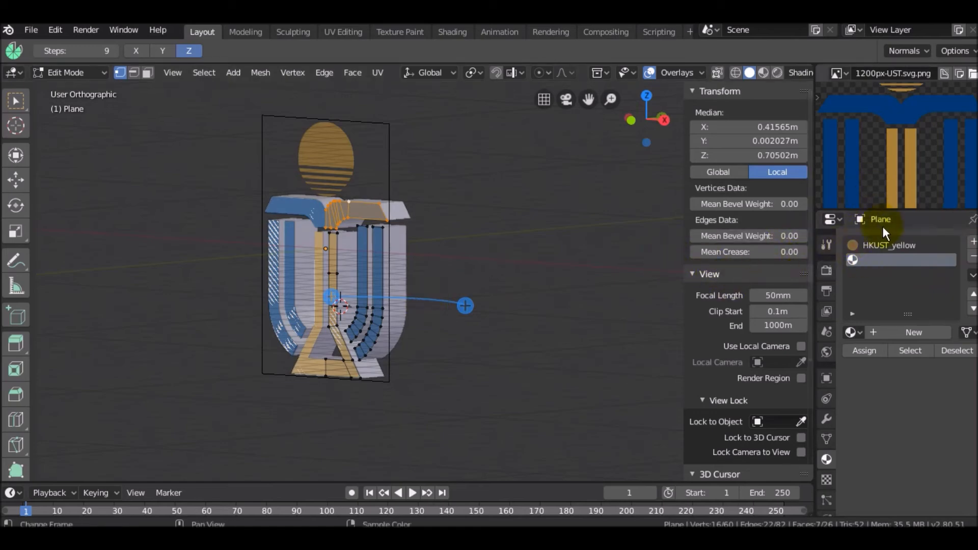
pyautogui.click(973, 242)
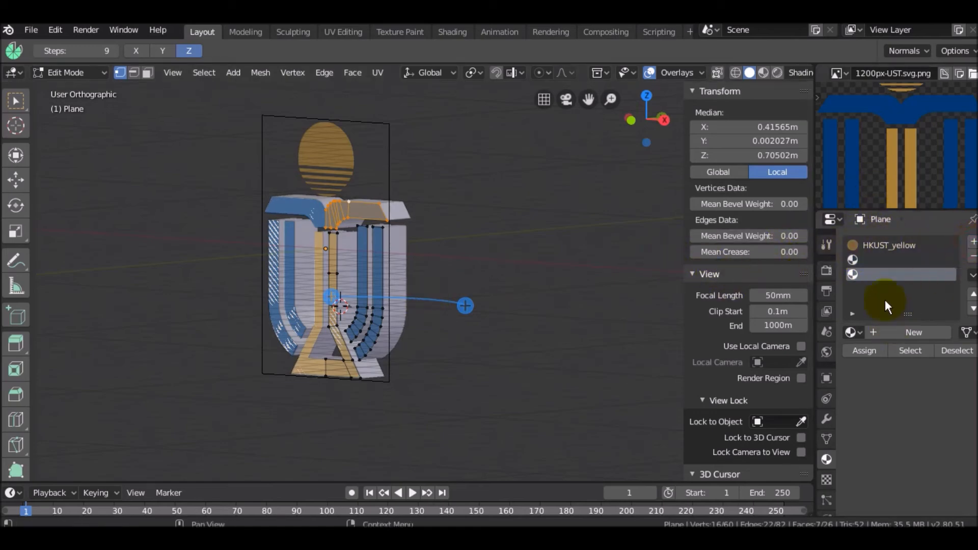
pyautogui.click(972, 256)
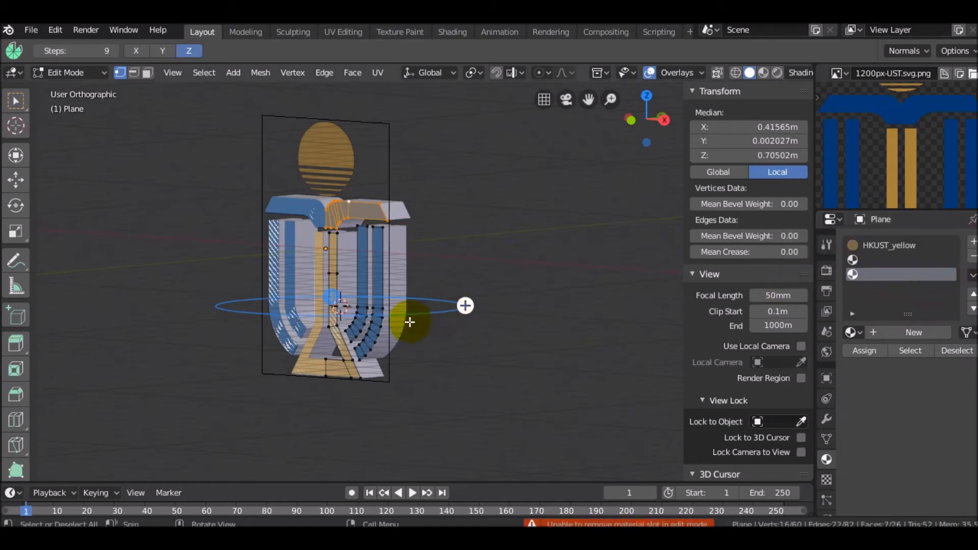
pyautogui.press('Tab')
pyautogui.click(972, 256)
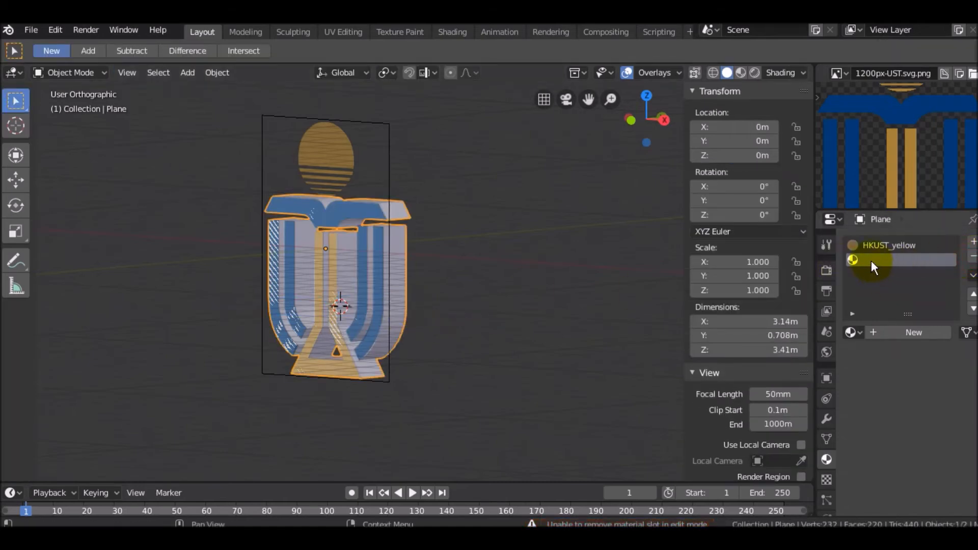
# Create a material named HKUST_blue in the second slot, sampling its base colour from the reference image's blue crossbar.
pyautogui.click(896, 329)
pyautogui.doubleClick(877, 334)
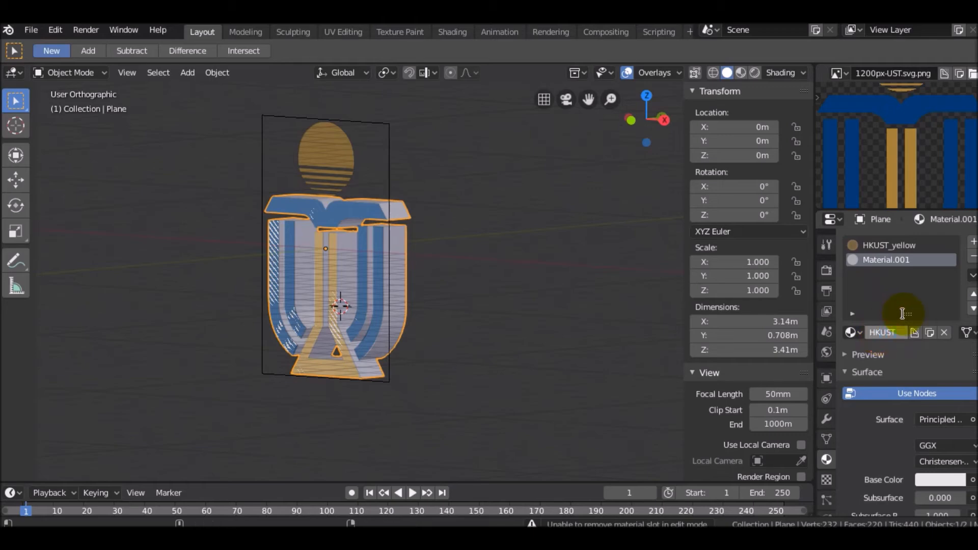
pyautogui.press('Return')
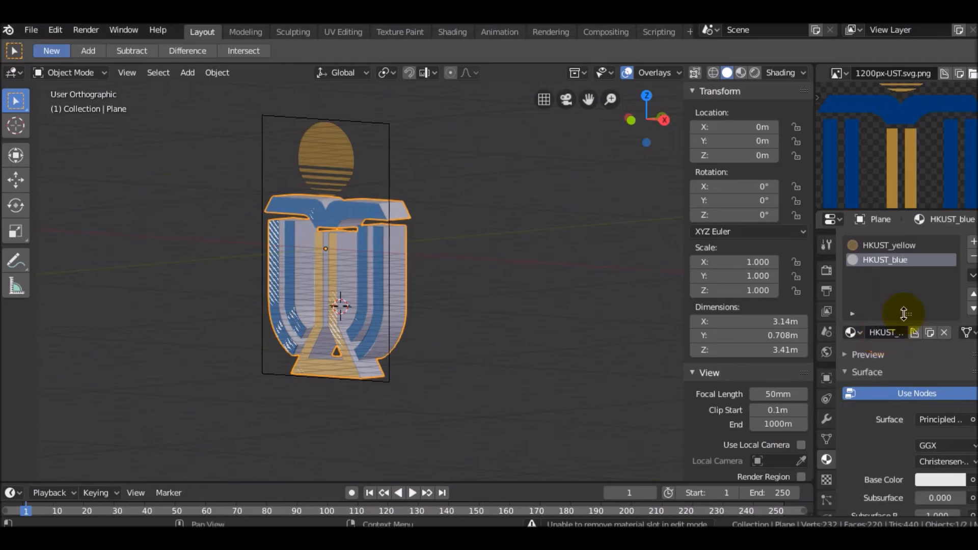
pyautogui.click(960, 480)
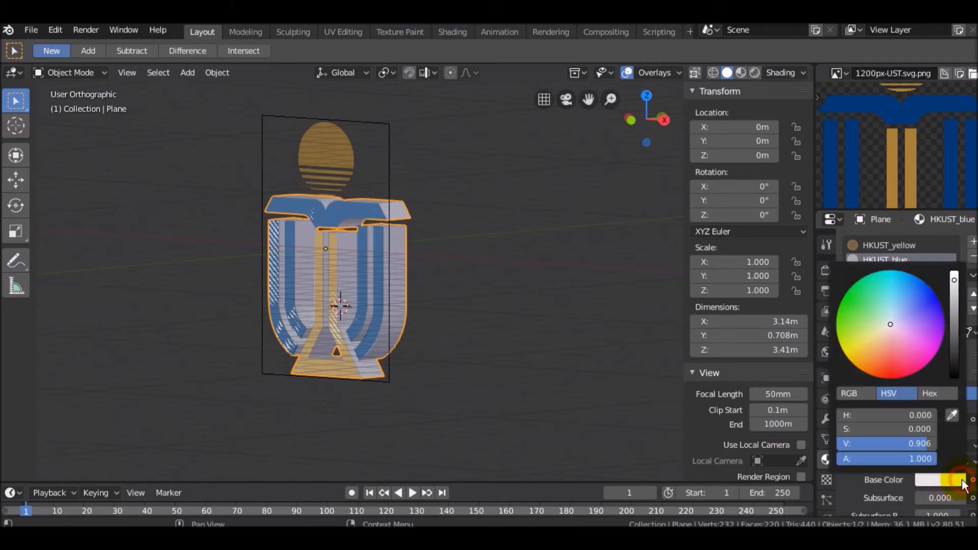
pyautogui.click(952, 416)
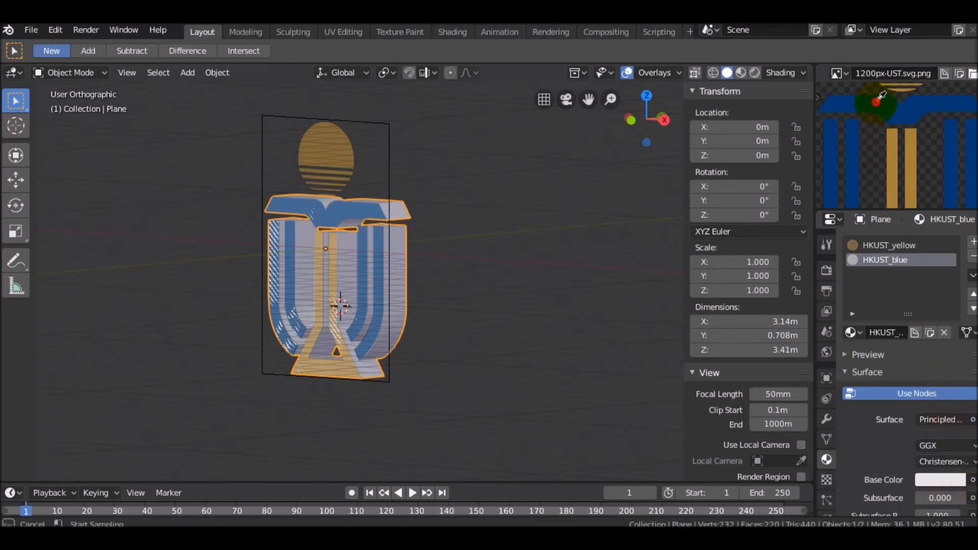
pyautogui.click(878, 99)
# Move the reference image empty about 1 m back along the Y axis so it sits behind the logo mesh.
pyautogui.moveTo(469, 270); pyautogui.dragTo(404, 295, button='middle')
pyautogui.click(392, 427)
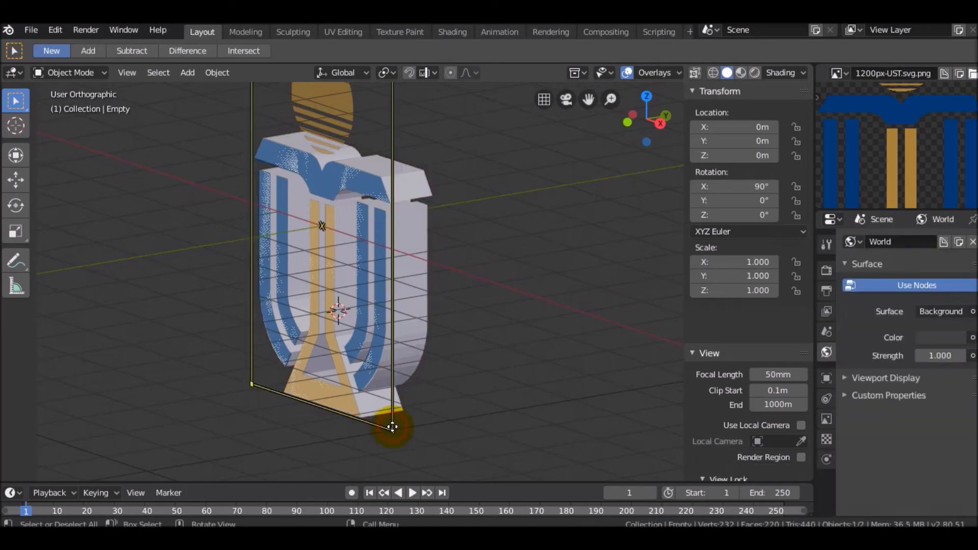
pyautogui.scroll(-2, 366, 240)
pyautogui.moveTo(375, 219); pyautogui.dragTo(370, 227, button='middle')
pyautogui.press('g')
pyautogui.press('y')
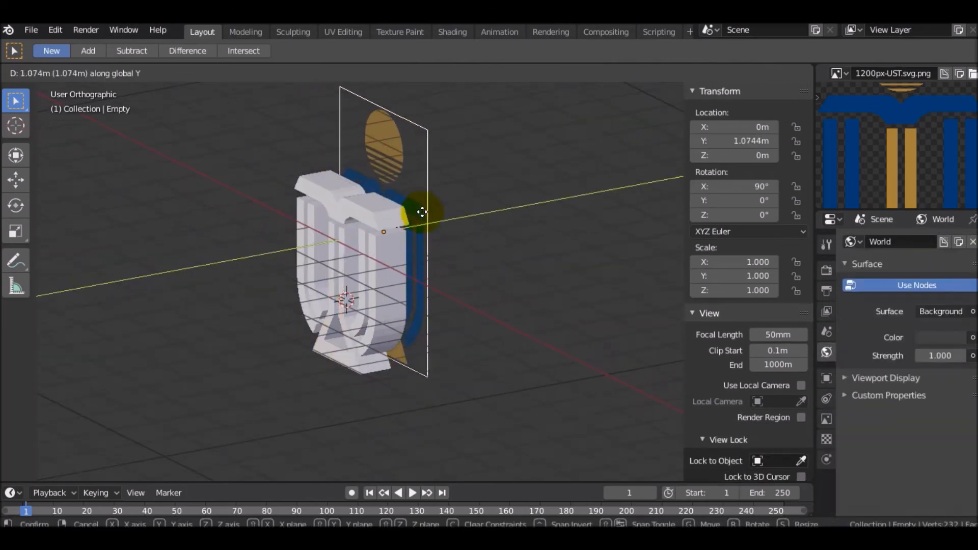
pyautogui.click(414, 237)
# Save the file and assign the HKUST_blue material to the entire logo mesh in Edit Mode.
pyautogui.click(376, 262)
pyautogui.moveTo(411, 279); pyautogui.dragTo(382, 253, button='middle')
pyautogui.press('Tab')
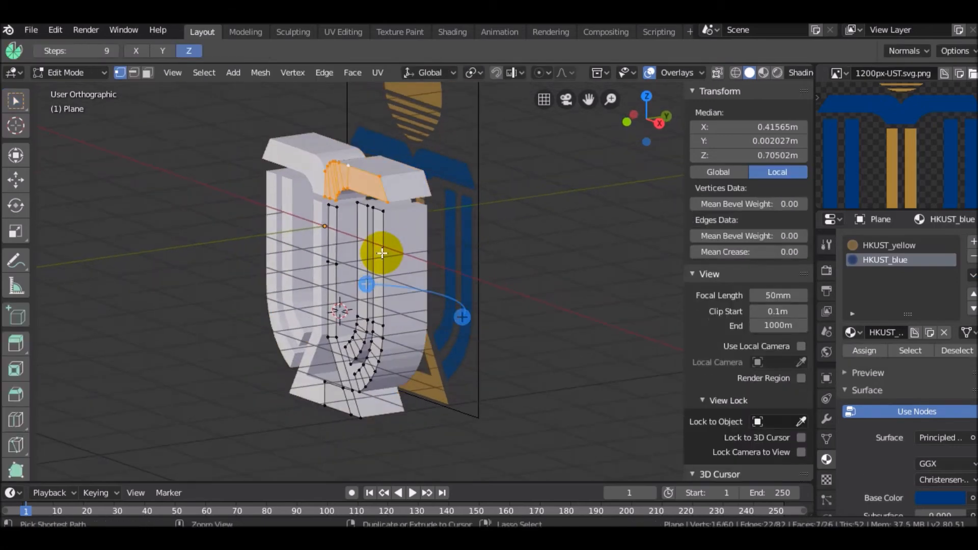
pyautogui.hotkey('ctrl', 's')
pyautogui.click(858, 260)
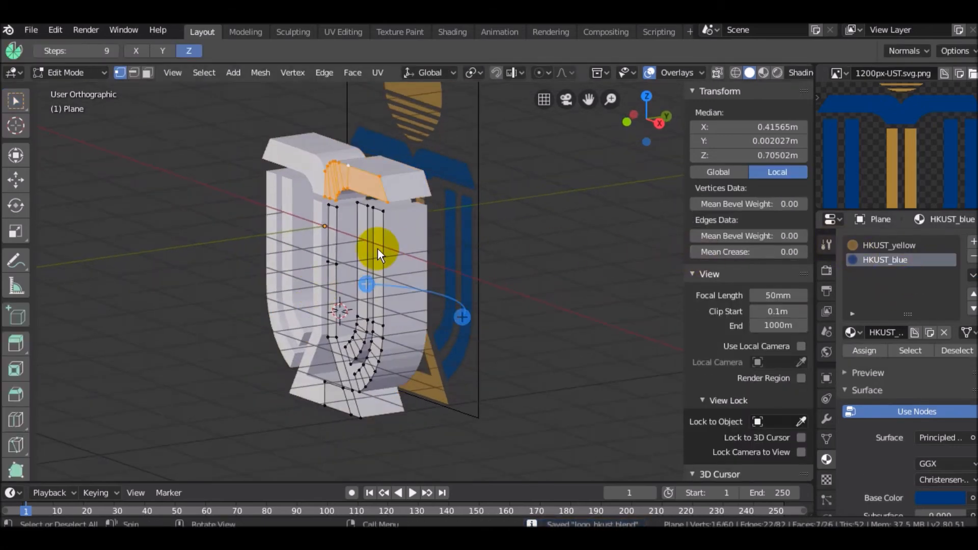
pyautogui.press('a')
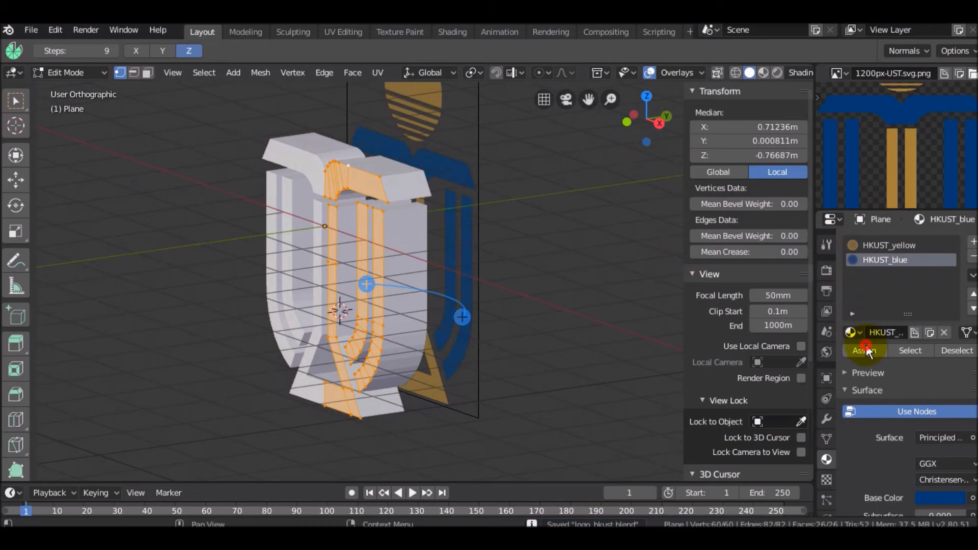
# Select the linked geometry of the central stem and base and assign the HKUST_yellow material to it.
pyautogui.click(361, 419)
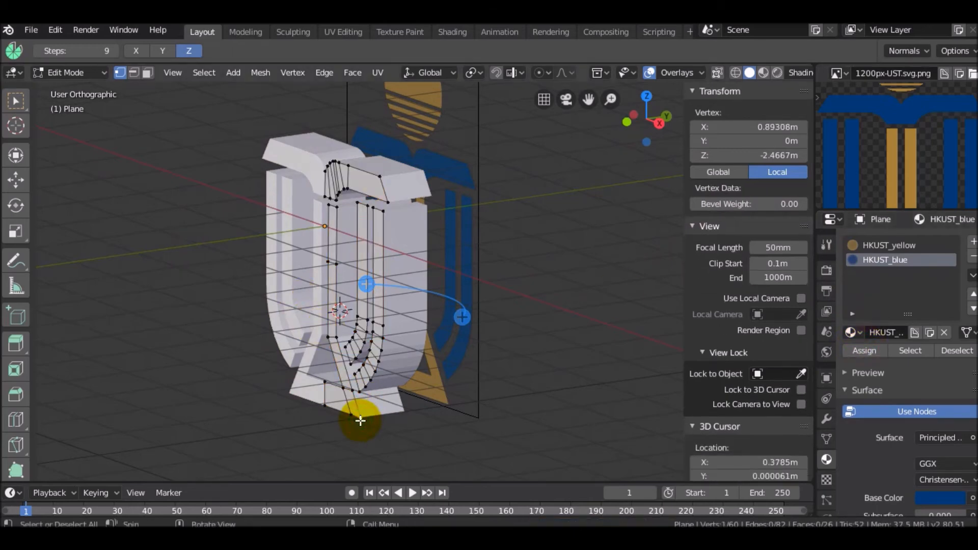
pyautogui.press('l')
pyautogui.click(861, 245)
pyautogui.click(884, 349)
pyautogui.scroll(-2, 453, 340)
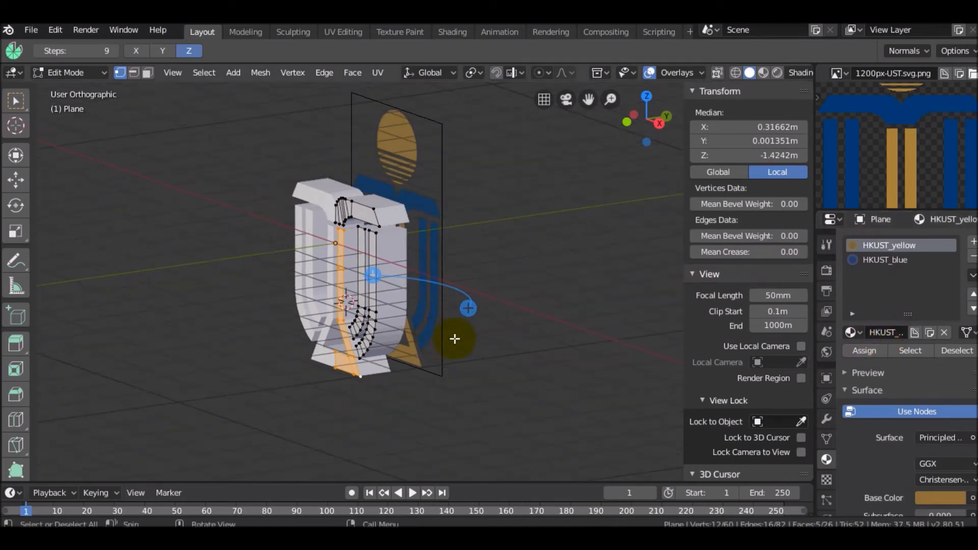
# Save the file and switch the viewport to Material Preview shading to show the logo's colours.
pyautogui.moveTo(453, 339); pyautogui.dragTo(461, 323, button='middle')
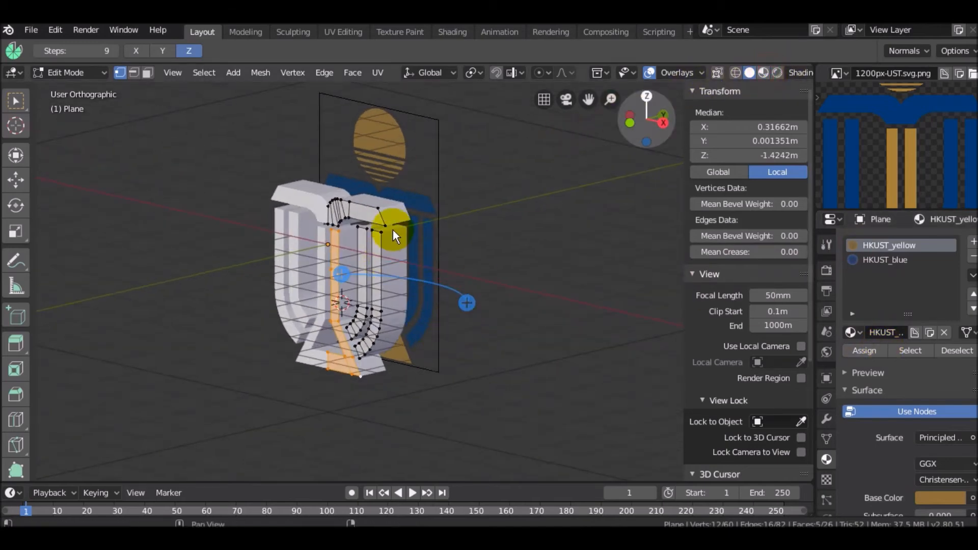
pyautogui.scroll(2, 431, 180)
pyautogui.moveTo(349, 223)
pyautogui.mouseDown(button='middle')
pyautogui.moveTo(446, 152)
pyautogui.moveTo(361, 168)
pyautogui.moveTo(345, 187)
pyautogui.moveTo(382, 192)
pyautogui.moveTo(367, 237)
pyautogui.moveTo(337, 268)
pyautogui.moveTo(373, 284)
pyautogui.moveTo(323, 241)
pyautogui.mouseUp(button='middle')
pyautogui.hotkey('ctrl', 's')
pyautogui.scroll(3, 366, 222)
pyautogui.scroll(-6, 309, 235)
# Return to Object Mode and reset the 3D cursor to the world origin.
pyautogui.press('Tab')
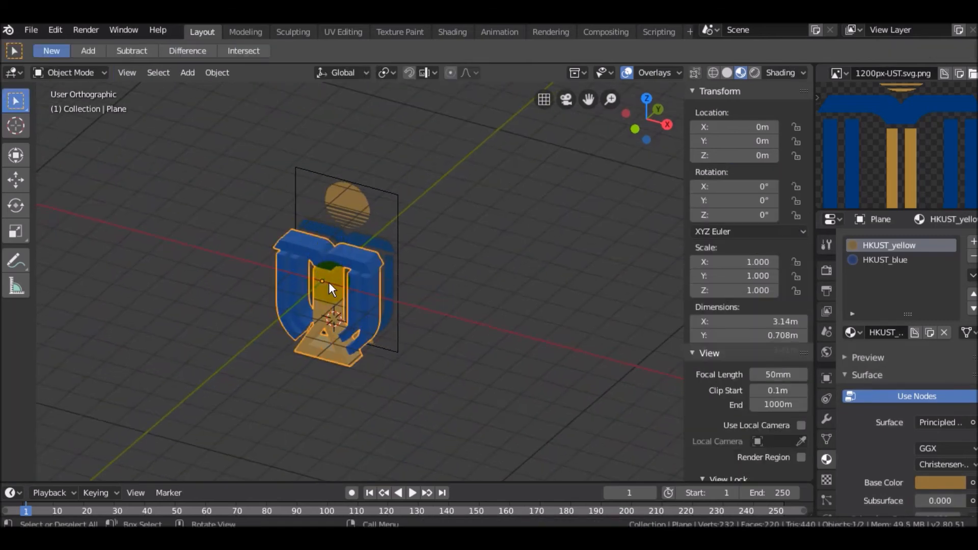
pyautogui.scroll(2, 328, 282)
pyautogui.scroll(-3, 328, 282)
pyautogui.hotkey('shift', 'a')
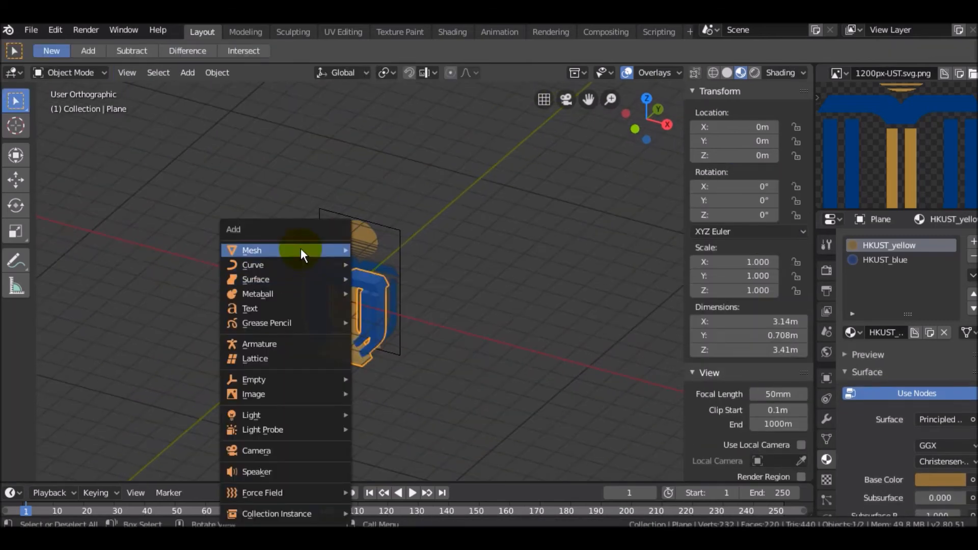
pyautogui.moveTo(301, 248)
pyautogui.click(386, 272)
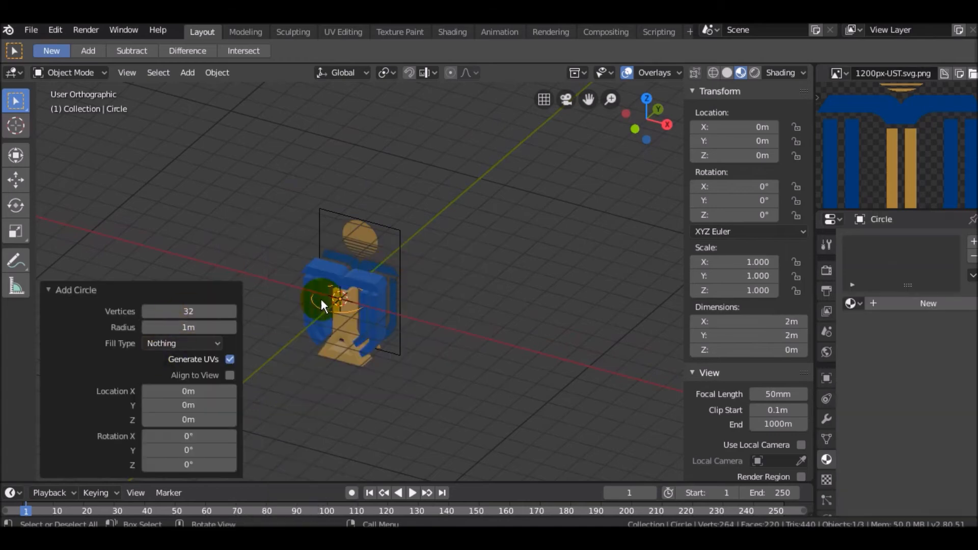
pyautogui.press('x')
pyautogui.click(224, 326)
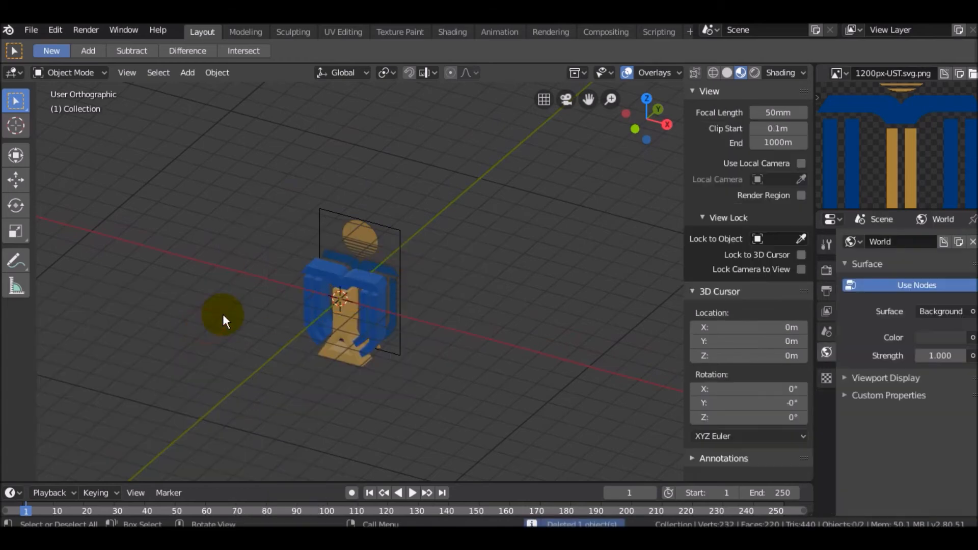
pyautogui.hotkey('shift', 'a')
pyautogui.moveTo(178, 252)
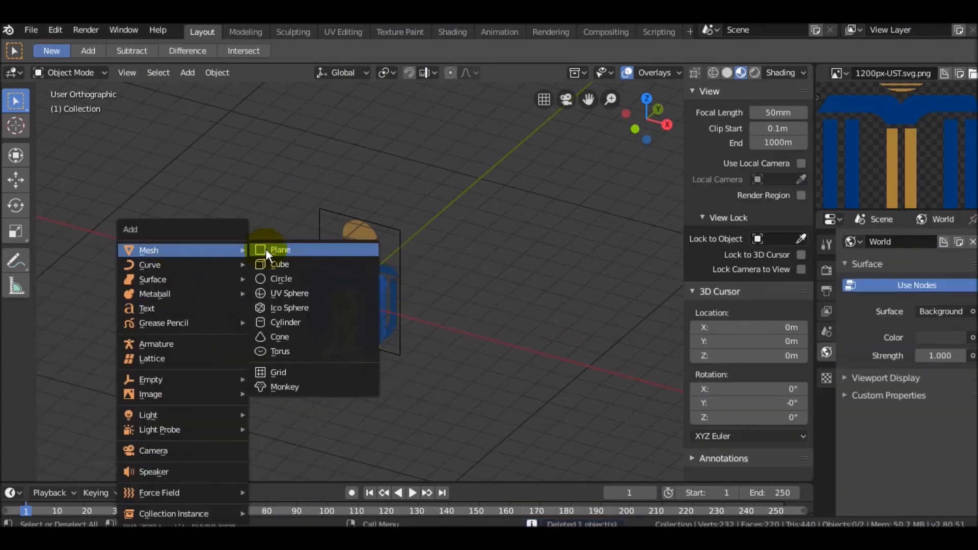
pyautogui.click(287, 281)
pyautogui.press('x')
pyautogui.click(305, 284)
# Add a UV sphere with a 1 m radius at the world origin and view it from the front.
pyautogui.hotkey('shift', 'a')
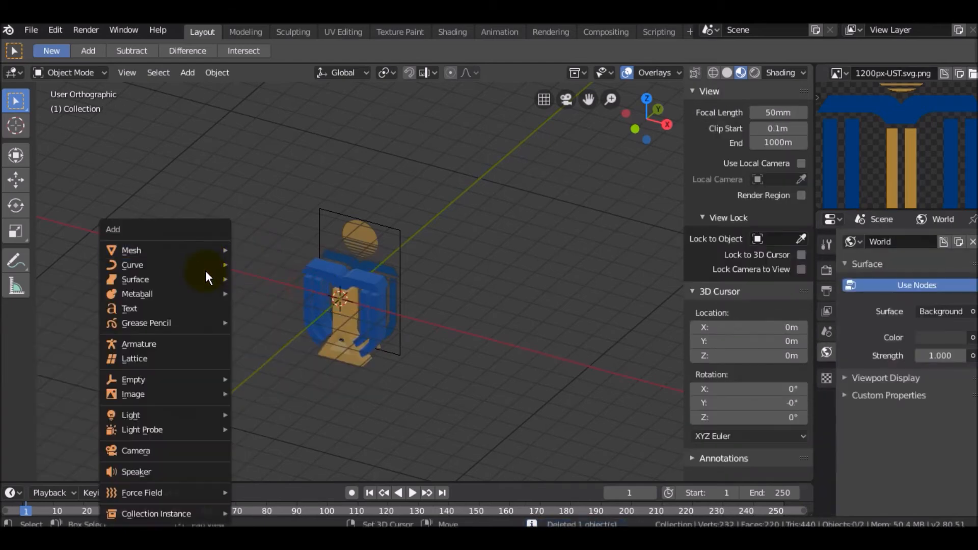
pyautogui.moveTo(194, 250)
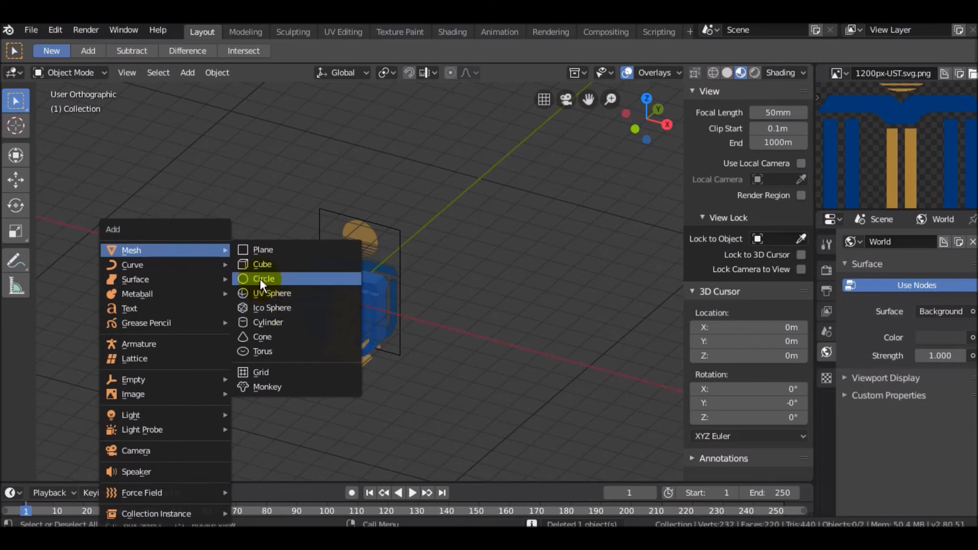
pyautogui.click(264, 293)
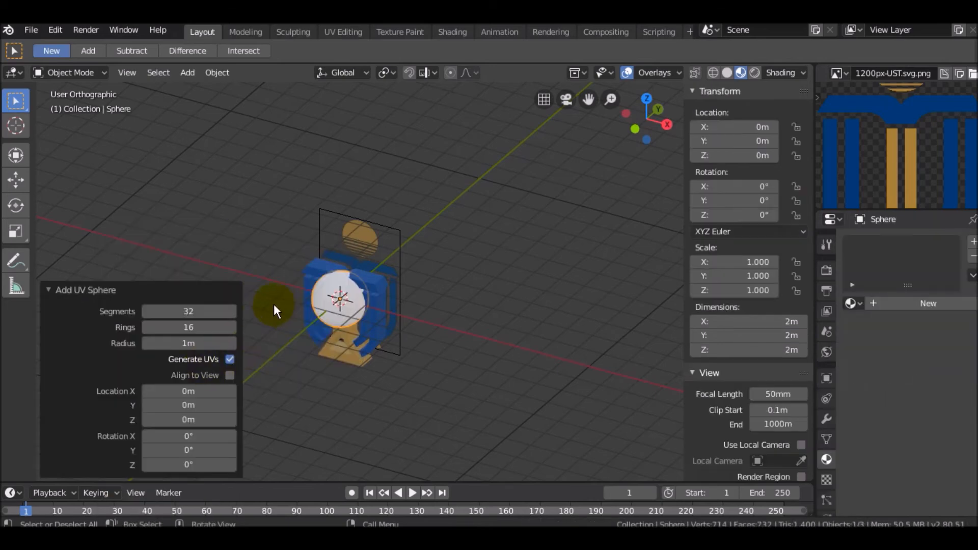
pyautogui.moveTo(338, 317); pyautogui.dragTo(369, 280, button='middle')
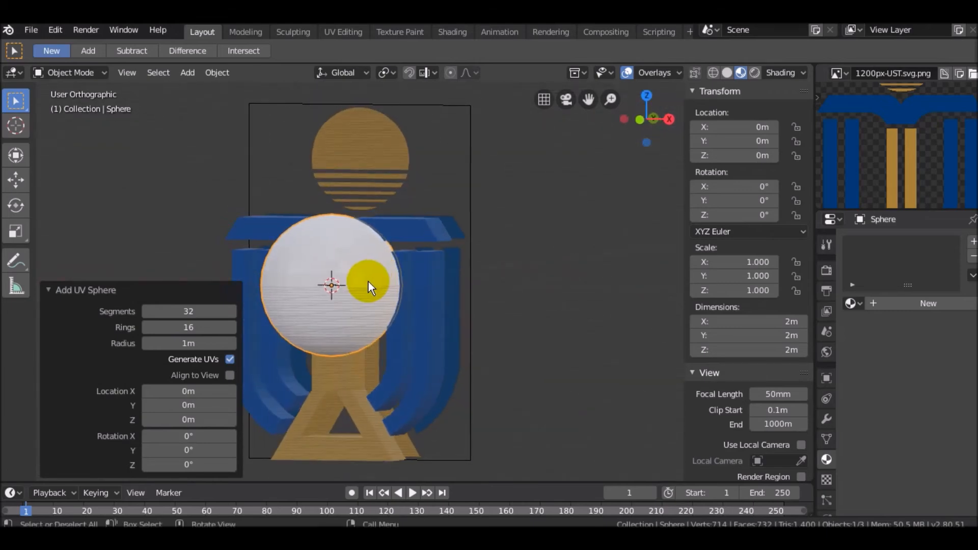
pyautogui.press('KP_1')
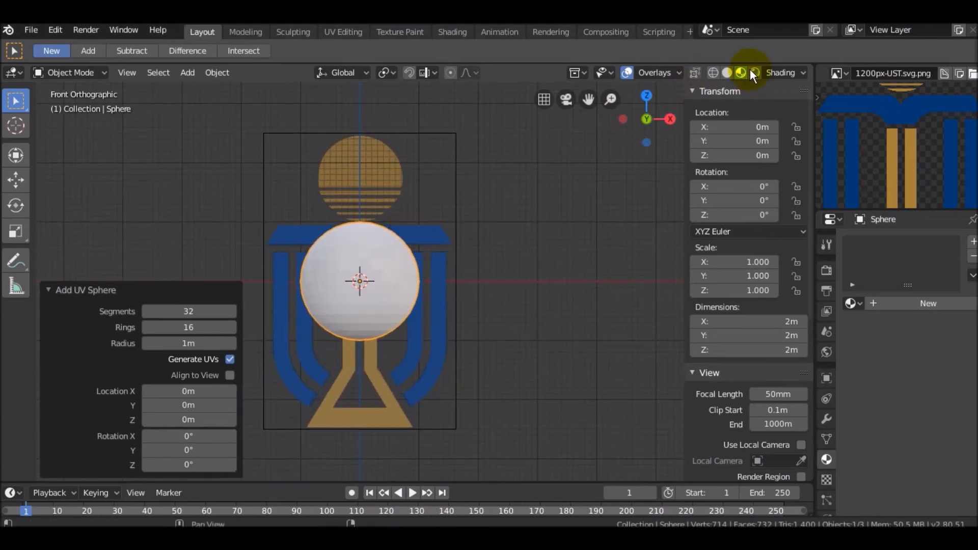
# Switch to solid shading and raise the sphere along Z by about 1.94 m, above the logo's crossbar.
pyautogui.click(727, 72)
pyautogui.scroll(3, 482, 319)
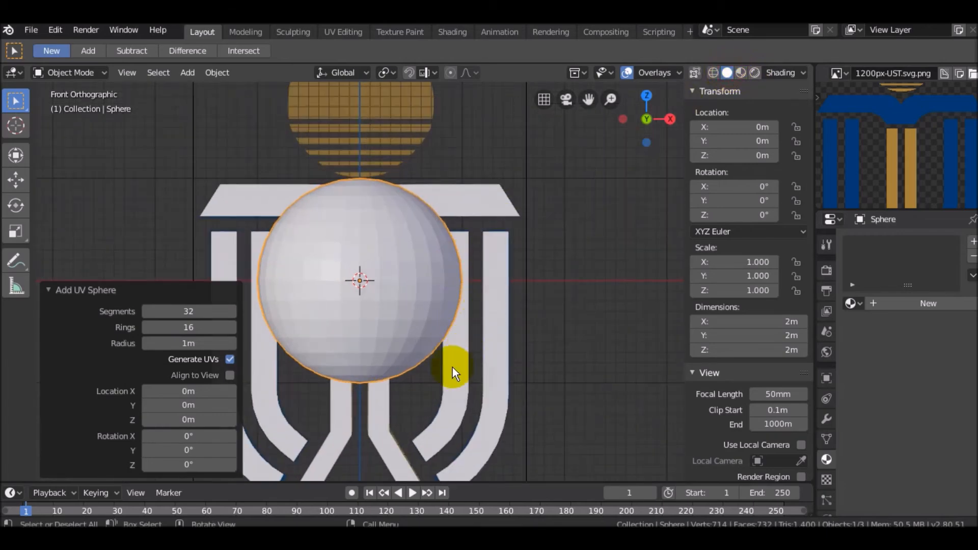
pyautogui.press('g')
pyautogui.press('z')
pyautogui.click(415, 191)
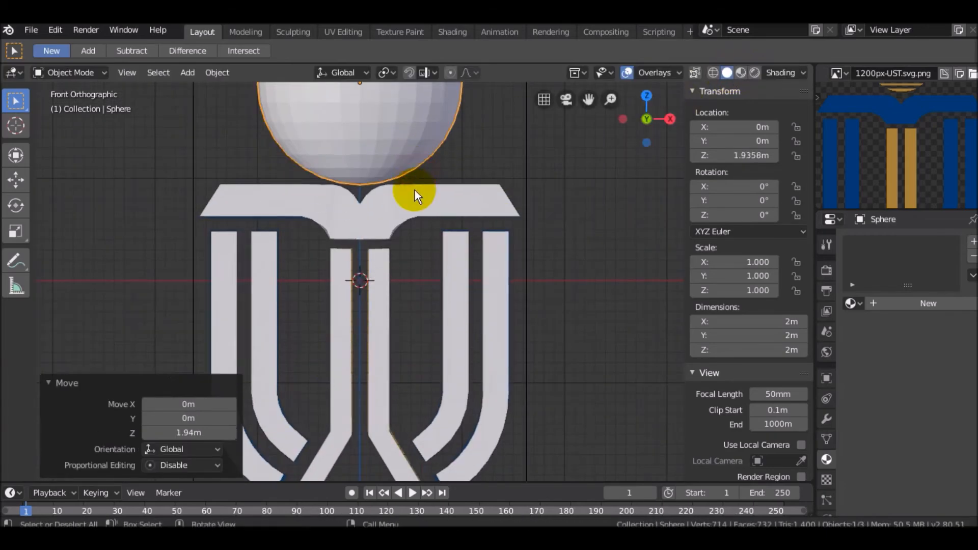
pyautogui.keyDown('shift'); pyautogui.moveTo(415, 190); pyautogui.dragTo(420, 265, button='middle'); pyautogui.keyUp('shift')
pyautogui.scroll(2, 423, 262)
pyautogui.press('z')
pyautogui.click(431, 181)
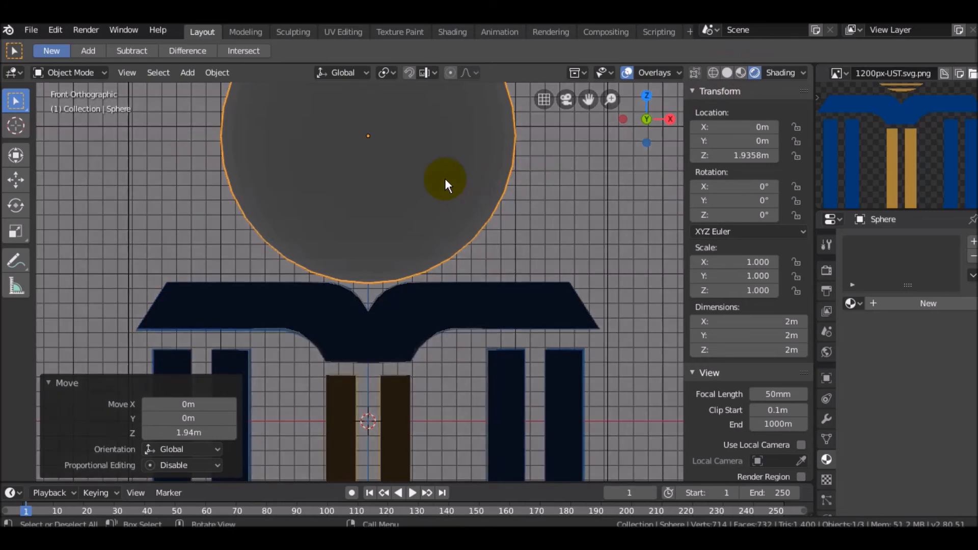
# Switch to wireframe shading and lower the sphere along Z to about 1.717 m, over the reference disc.
pyautogui.press('z')
pyautogui.click(302, 180)
pyautogui.scroll(-2, 329, 192)
pyautogui.keyDown('shift'); pyautogui.moveTo(351, 190); pyautogui.dragTo(357, 245, button='middle'); pyautogui.keyUp('shift')
pyautogui.scroll(1, 406, 243)
pyautogui.press('g')
pyautogui.press('z')
pyautogui.click(408, 270)
# Scale the sphere to about 0.734 and shift it along Z to about 1.724 m to match the reference disc.
pyautogui.press('s')
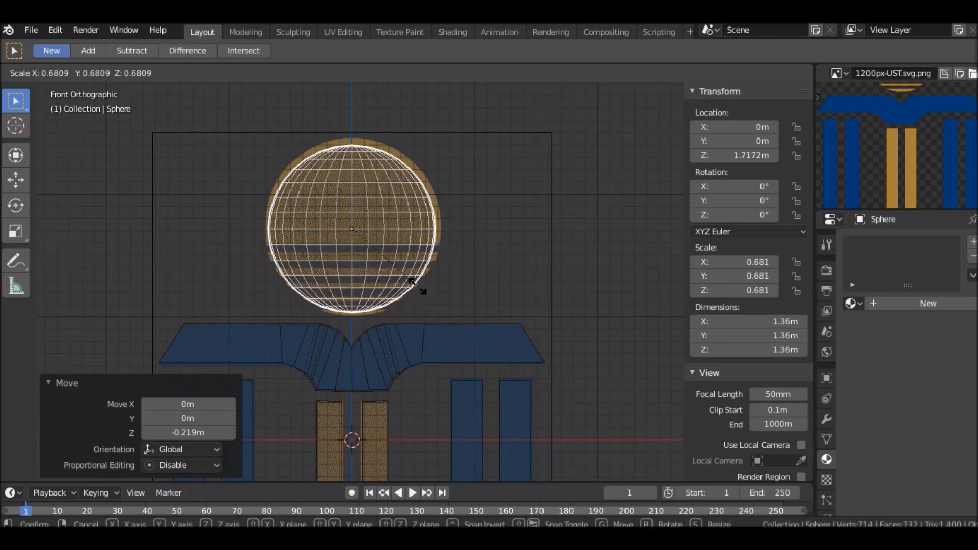
pyautogui.click(424, 289)
pyautogui.scroll(3, 395, 266)
pyautogui.keyDown('shift'); pyautogui.moveTo(437, 196); pyautogui.dragTo(443, 246, button='middle'); pyautogui.keyUp('shift')
pyautogui.press('g')
pyautogui.press('z')
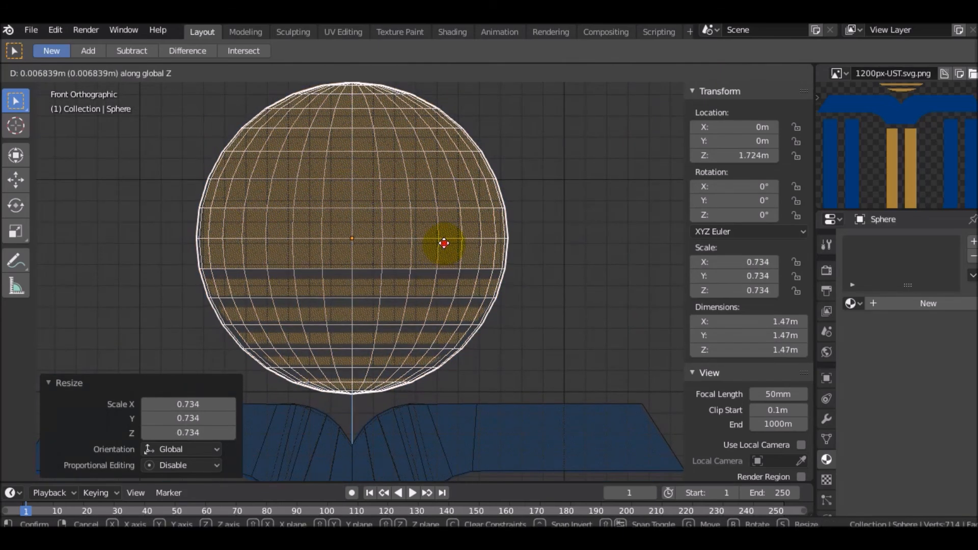
pyautogui.click(444, 243)
pyautogui.scroll(-3, 445, 250)
pyautogui.keyDown('shift'); pyautogui.moveTo(445, 256); pyautogui.dragTo(453, 219, button='middle'); pyautogui.keyUp('shift')
pyautogui.scroll(3, 439, 224)
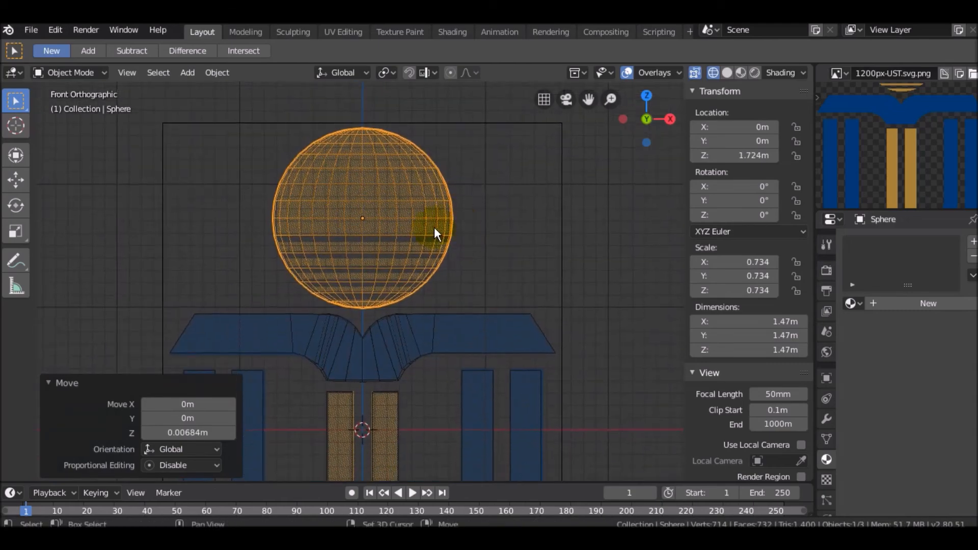
pyautogui.scroll(2, 417, 243)
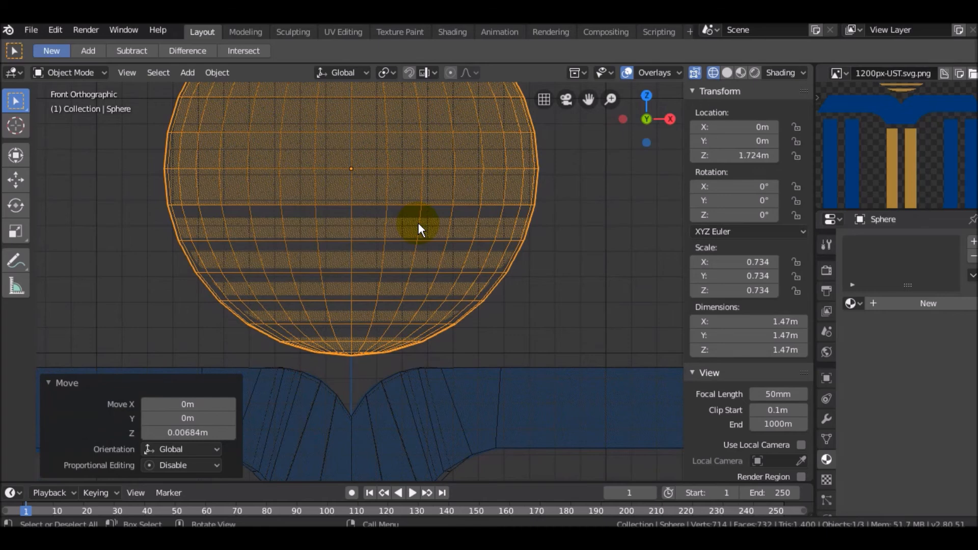
pyautogui.press('Tab')
pyautogui.scroll(-3, 418, 223)
pyautogui.press('z')
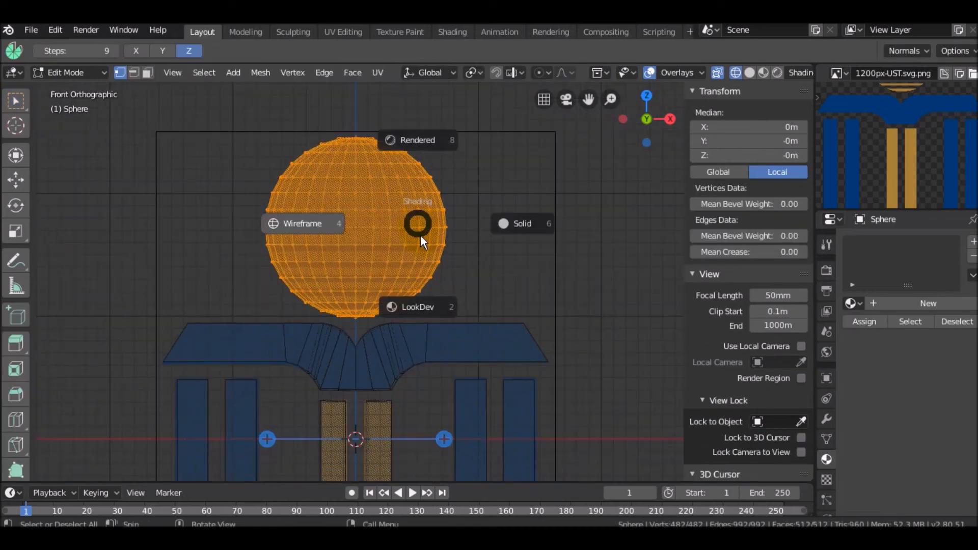
pyautogui.click(373, 191)
pyautogui.press('`')
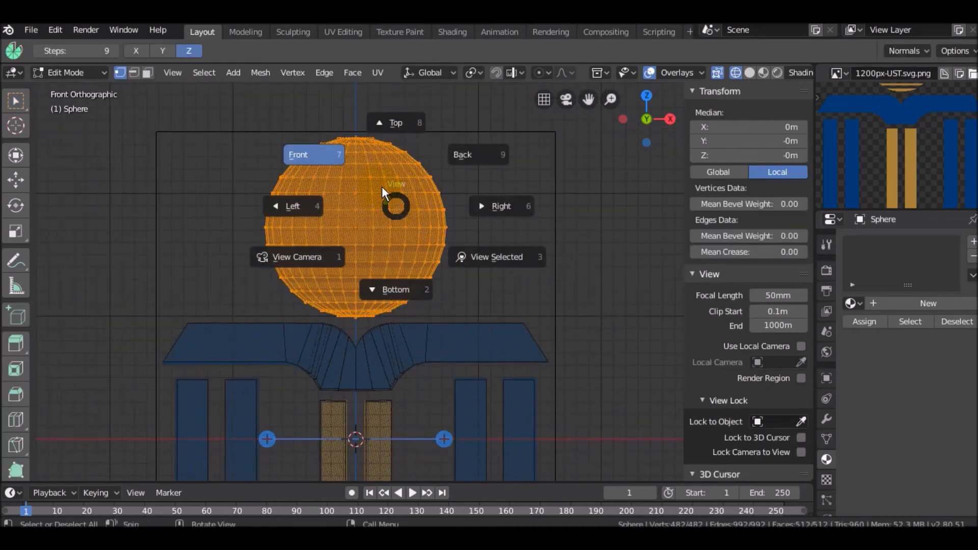
pyautogui.click(370, 162)
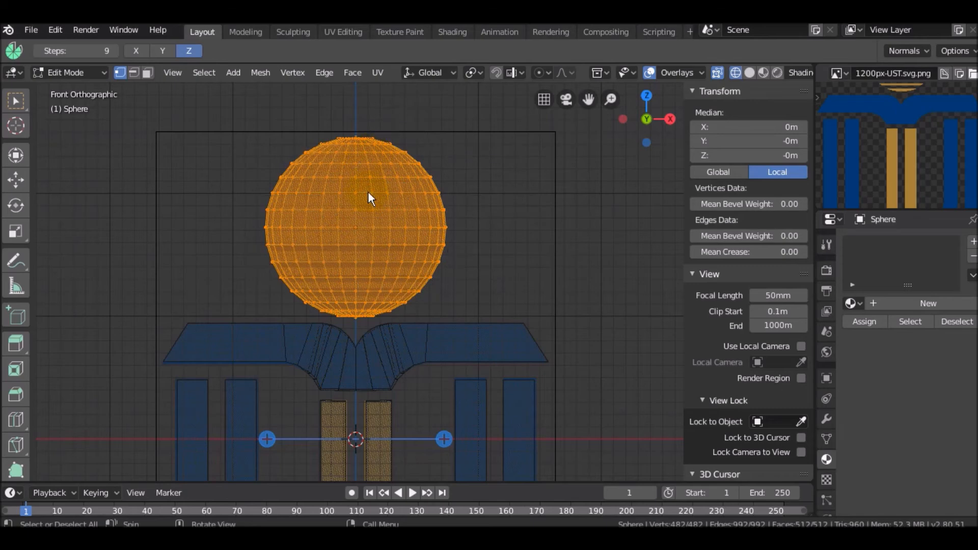
pyautogui.press('Tab')
# Switch the viewport to solid shading and view the sphere and logo from the side.
pyautogui.moveTo(368, 191); pyautogui.dragTo(338, 256, button='middle')
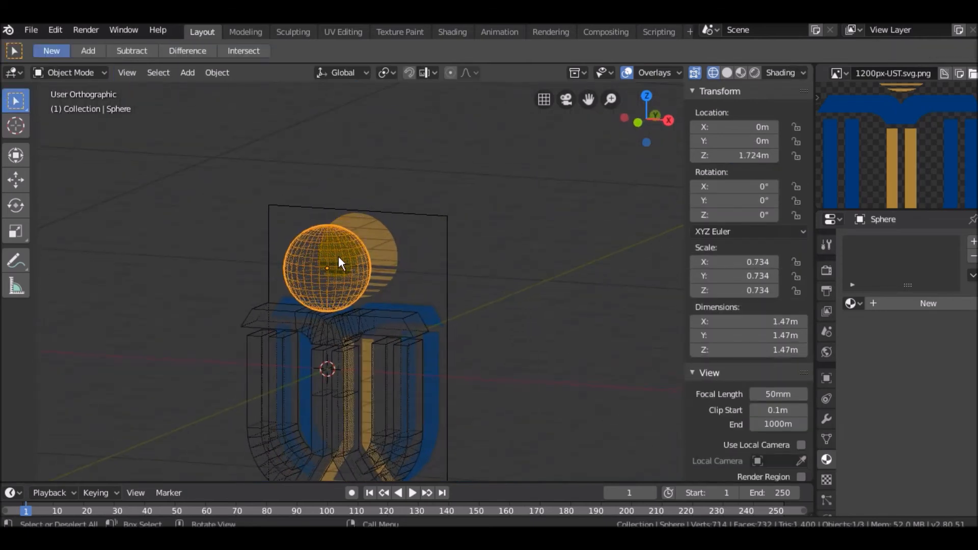
pyautogui.press('z')
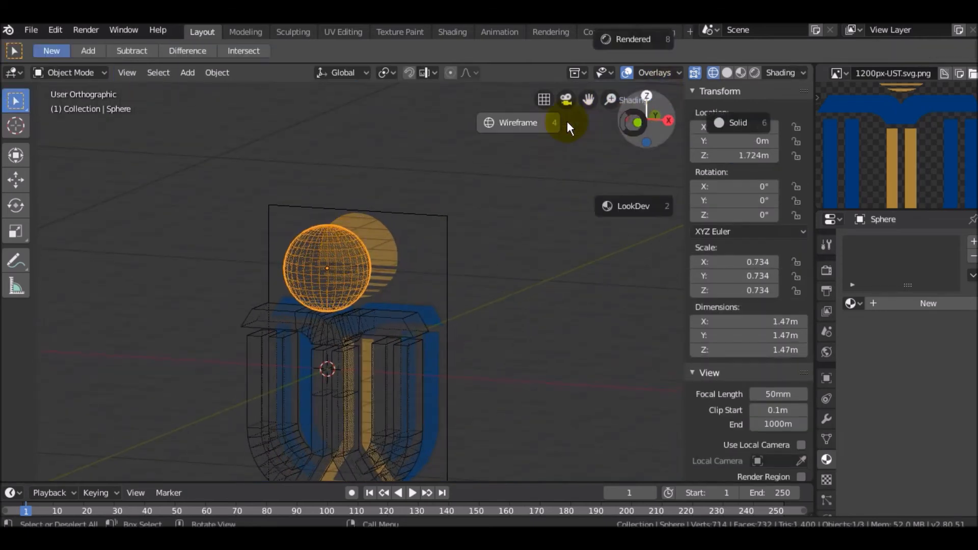
pyautogui.click(716, 123)
pyautogui.moveTo(448, 283)
pyautogui.mouseDown(button='middle')
pyautogui.moveTo(459, 234)
pyautogui.moveTo(318, 245)
pyautogui.mouseUp(button='middle')
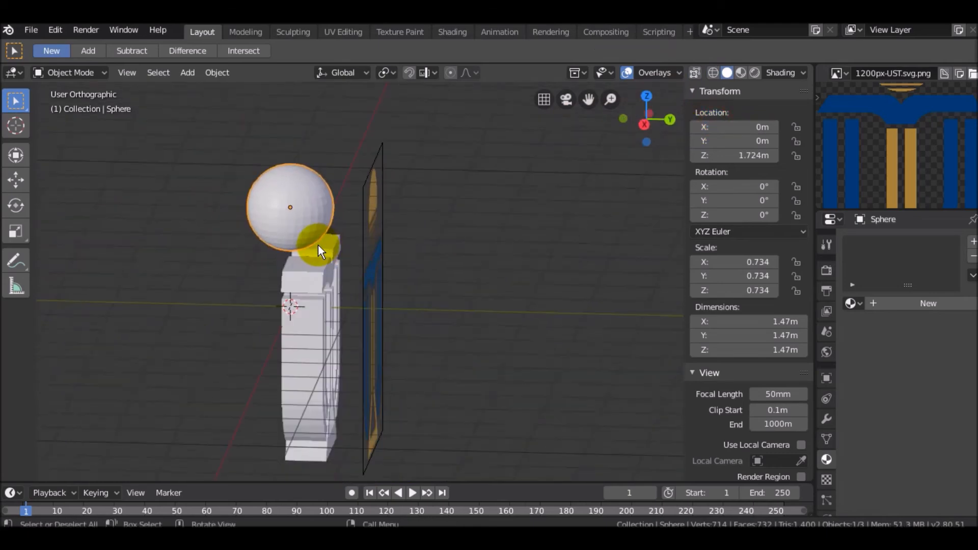
pyautogui.moveTo(400, 253); pyautogui.dragTo(305, 288, button='middle')
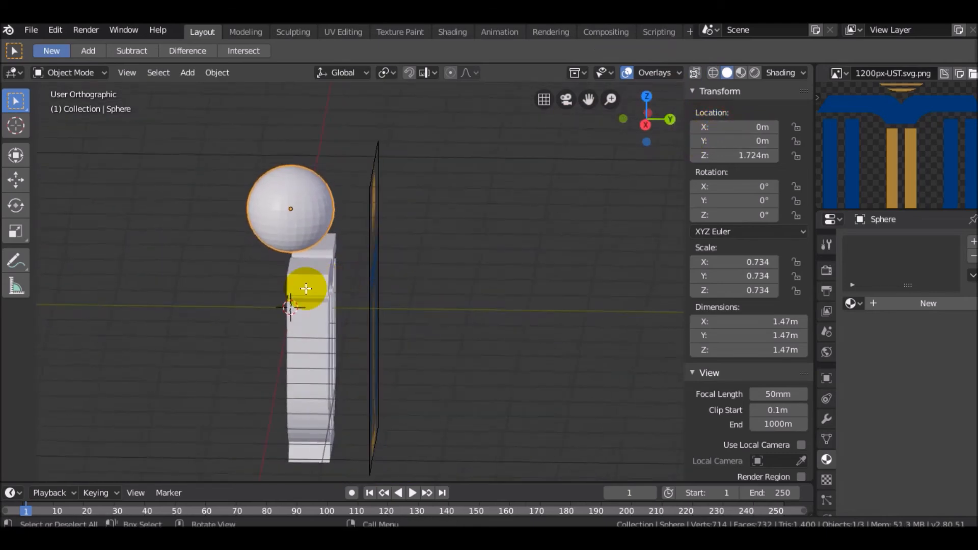
# Set the Solidify offset of the logo mesh to 0 and adjust its thickness to suit the sphere's depth.
pyautogui.click(306, 288)
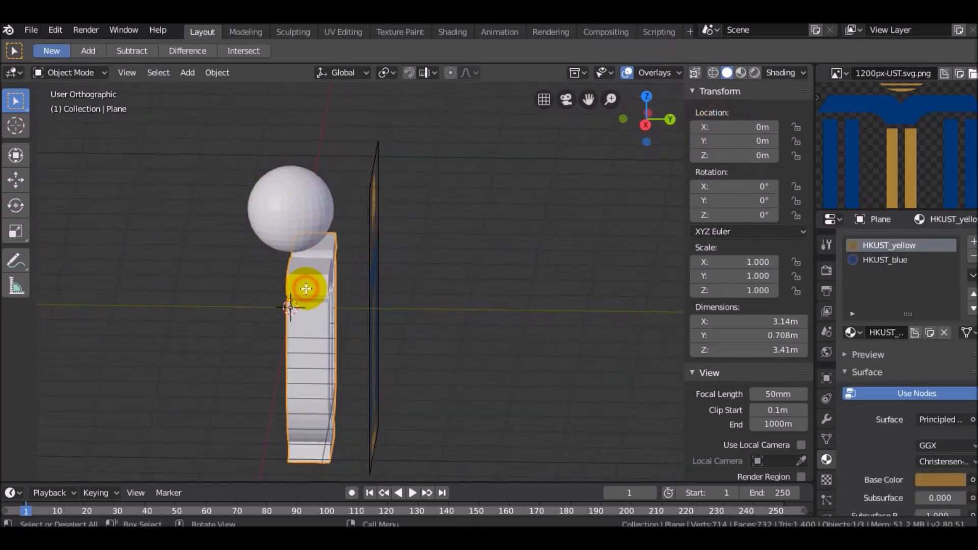
pyautogui.click(830, 421)
pyautogui.scroll(-2, 906, 326)
pyautogui.scroll(-5, 906, 326)
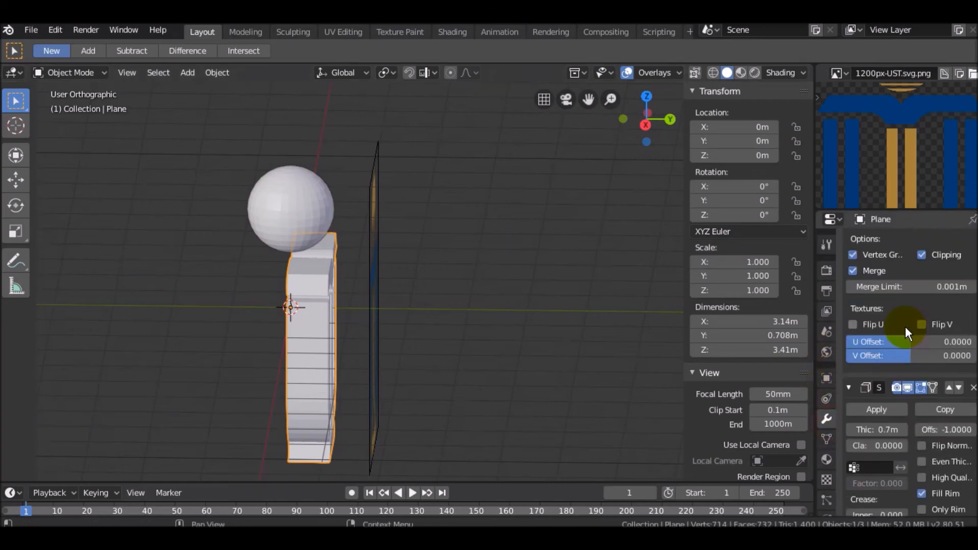
pyautogui.scroll(-2, 922, 365)
pyautogui.write('0')
pyautogui.press('Return')
pyautogui.moveTo(402, 232); pyautogui.dragTo(384, 219, button='middle')
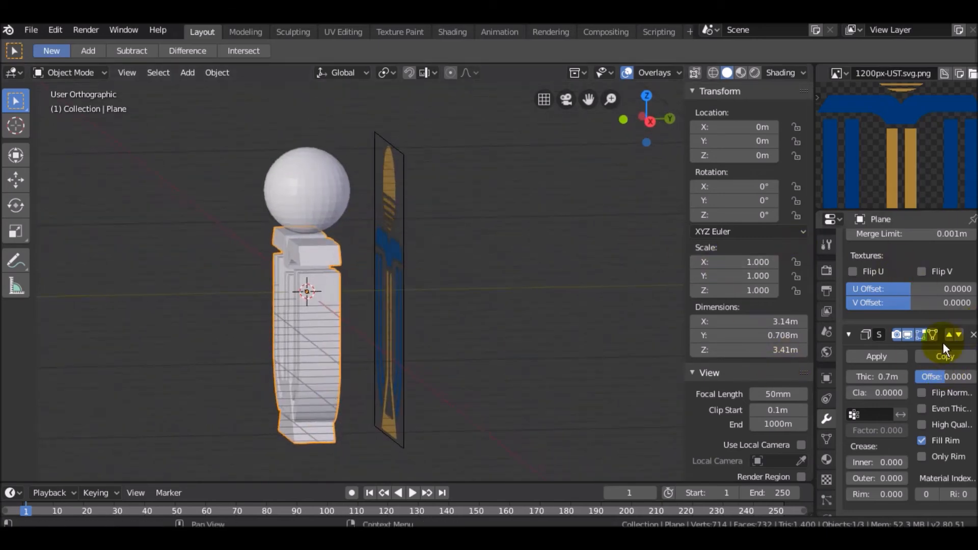
pyautogui.moveTo(866, 376); pyautogui.dragTo(731, 338)
pyautogui.moveTo(287, 310); pyautogui.dragTo(309, 215, button='middle')
# Apply smooth shading to the sphere and save the file.
pyautogui.click(295, 178)
pyautogui.scroll(3, 309, 215)
pyautogui.scroll(-2, 309, 215)
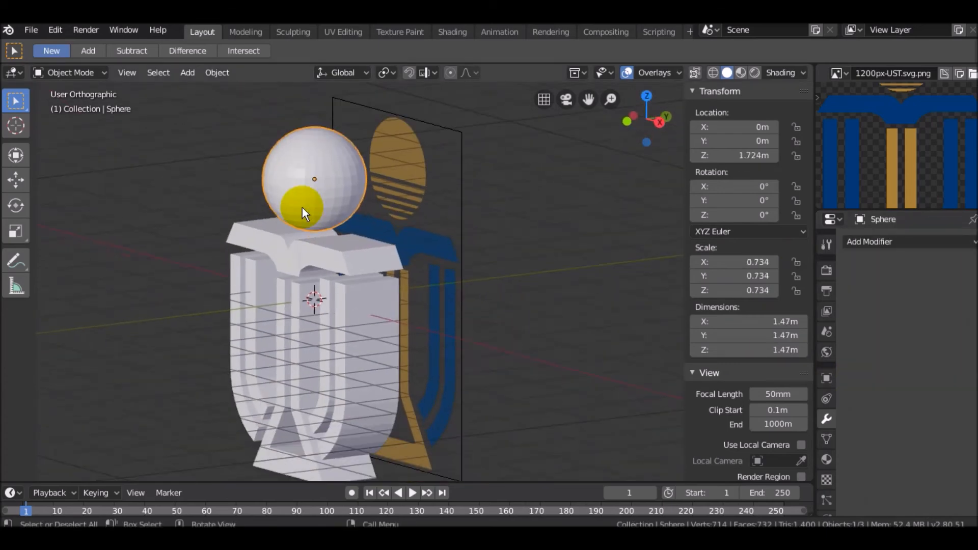
pyautogui.click(225, 73)
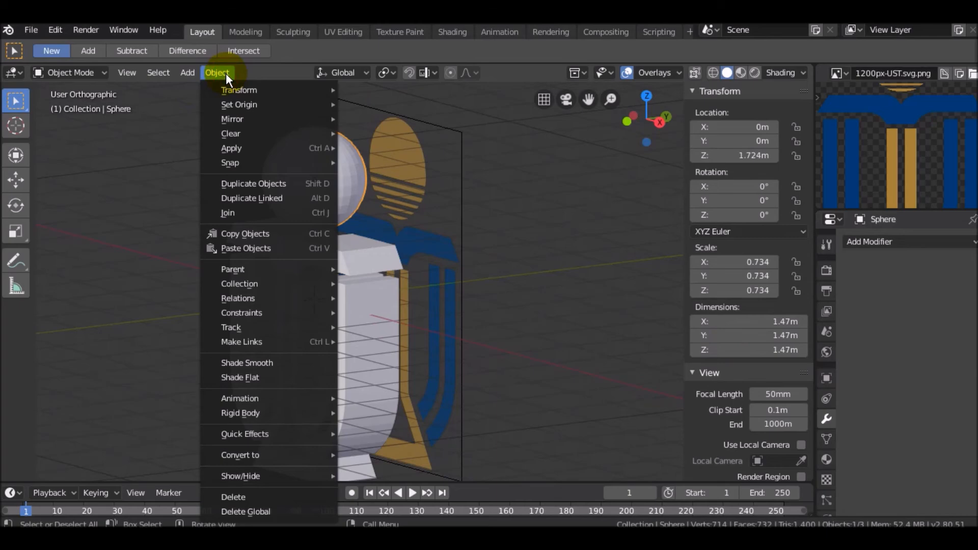
pyautogui.click(255, 363)
pyautogui.moveTo(331, 249); pyautogui.dragTo(406, 219, button='middle')
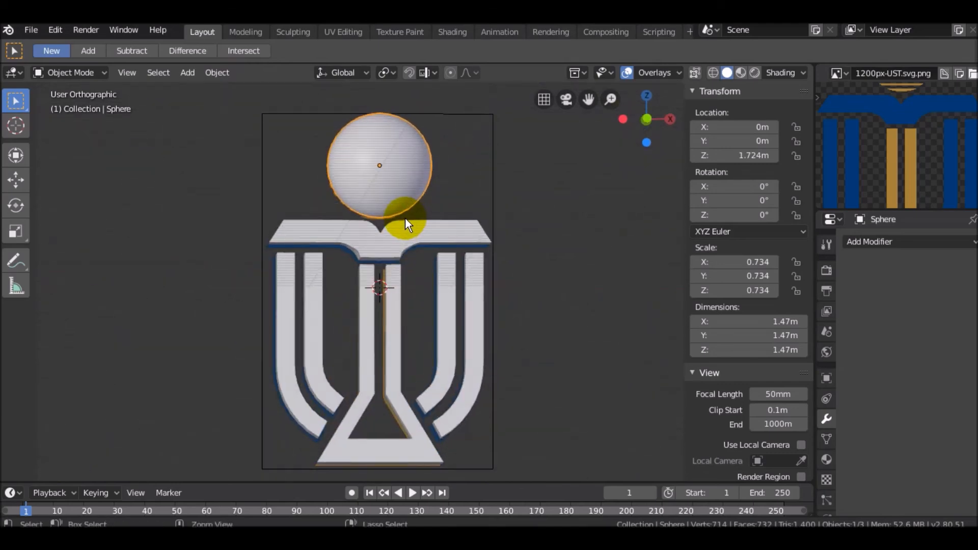
pyautogui.hotkey('ctrl', 'a')
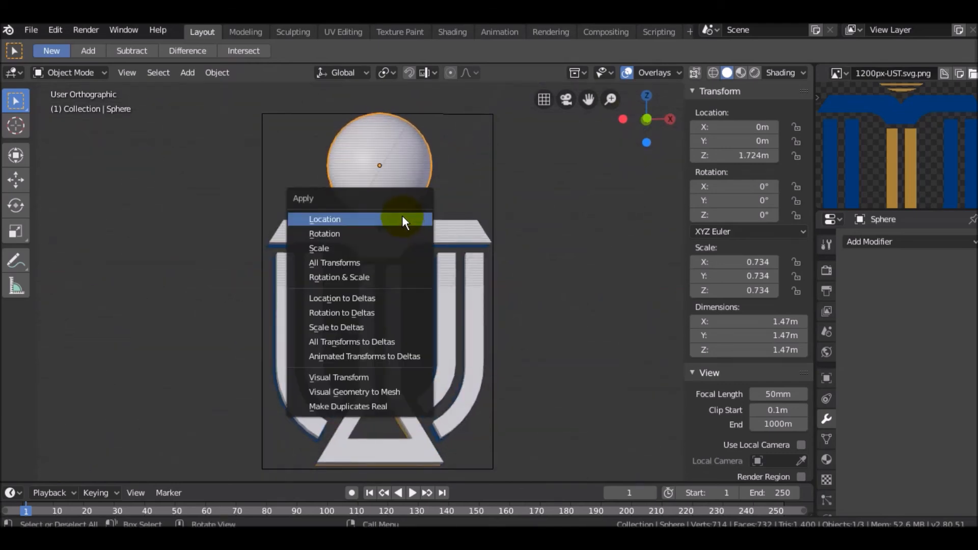
pyautogui.hotkey('ctrl', 's')
# Show the front view in wireframe shading and snap the 3D cursor to the sphere's centre.
pyautogui.press('KP_1')
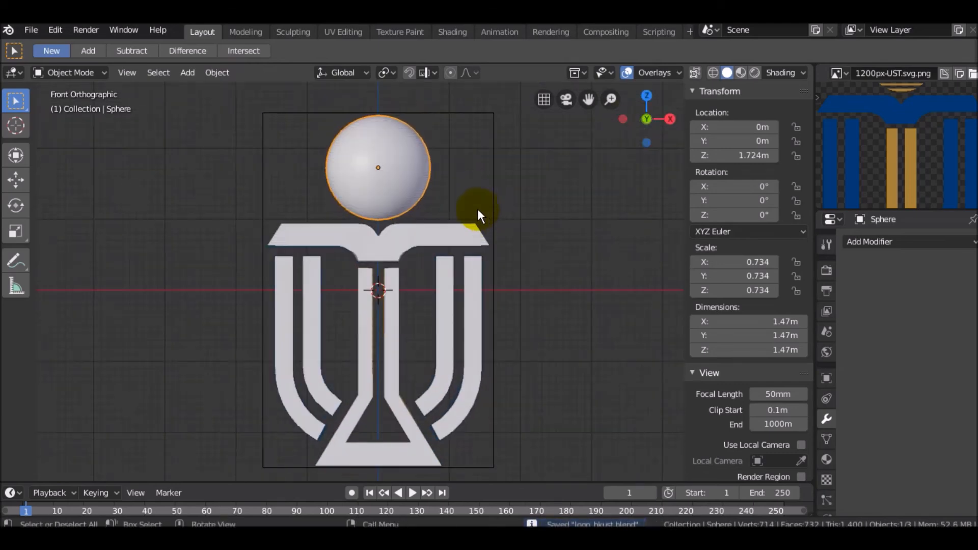
pyautogui.scroll(4, 477, 206)
pyautogui.press('z')
pyautogui.click(427, 154)
pyautogui.keyDown('shift'); pyautogui.moveTo(424, 193); pyautogui.dragTo(405, 277, button='middle'); pyautogui.keyUp('shift')
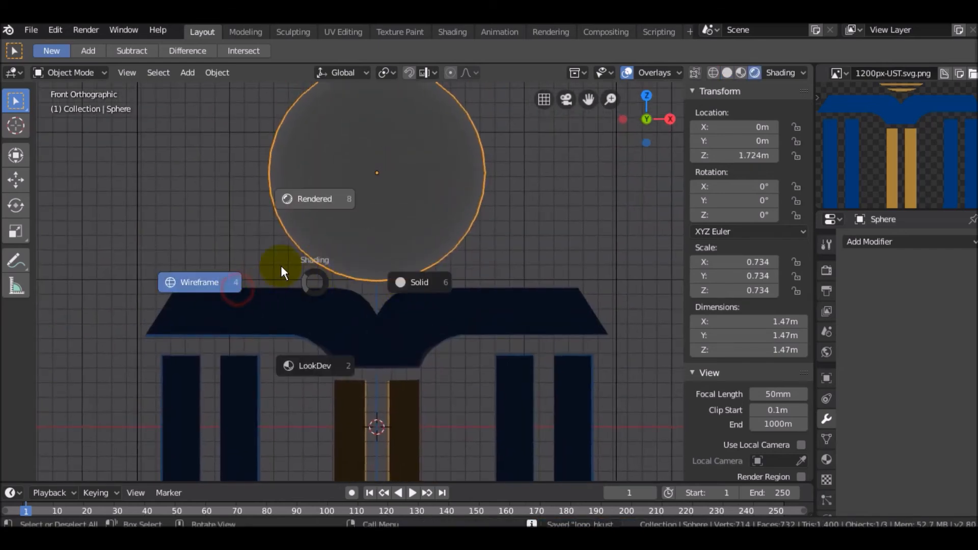
pyautogui.click(173, 285)
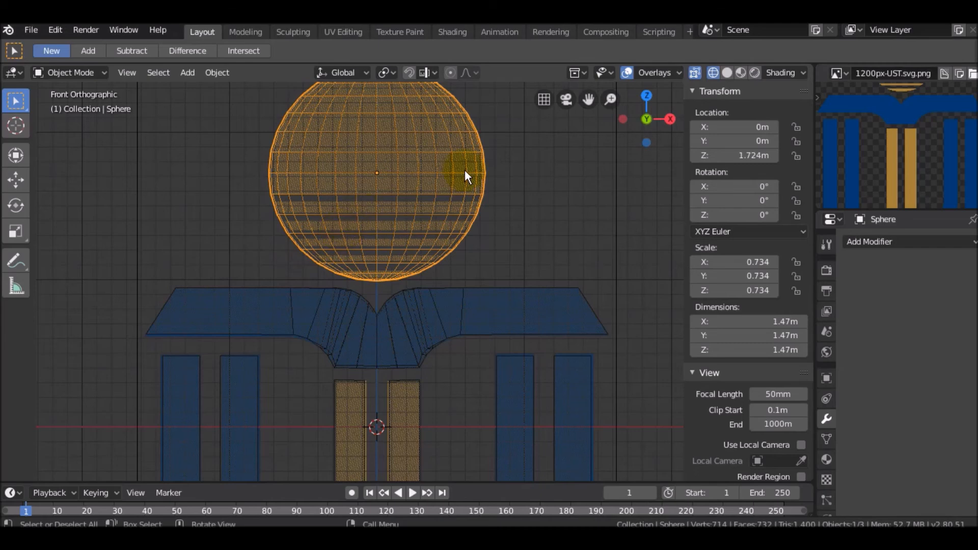
pyautogui.scroll(-2, 383, 209)
pyautogui.scroll(4, 353, 204)
pyautogui.keyDown('shift'); pyautogui.moveTo(372, 224); pyautogui.dragTo(357, 274, button='middle'); pyautogui.keyUp('shift')
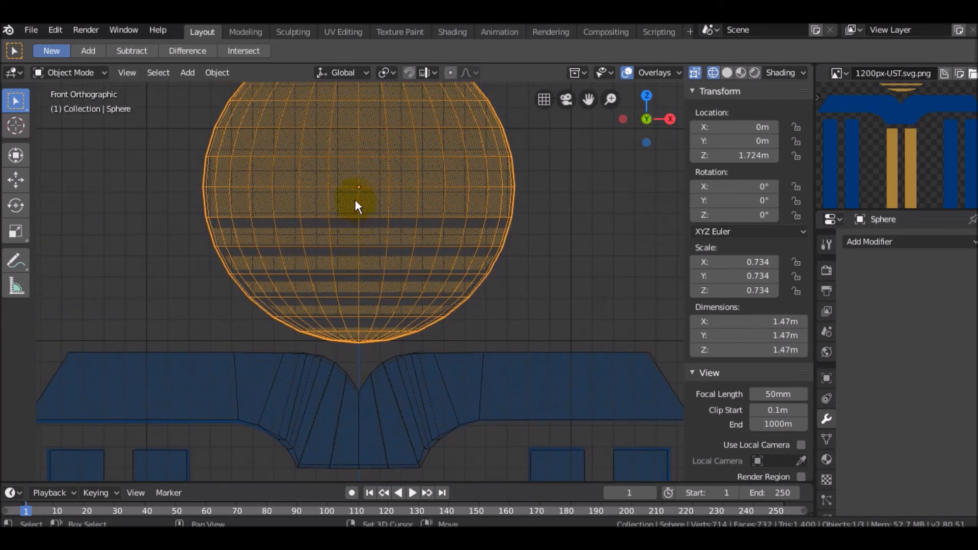
pyautogui.hotkey('shift', 's')
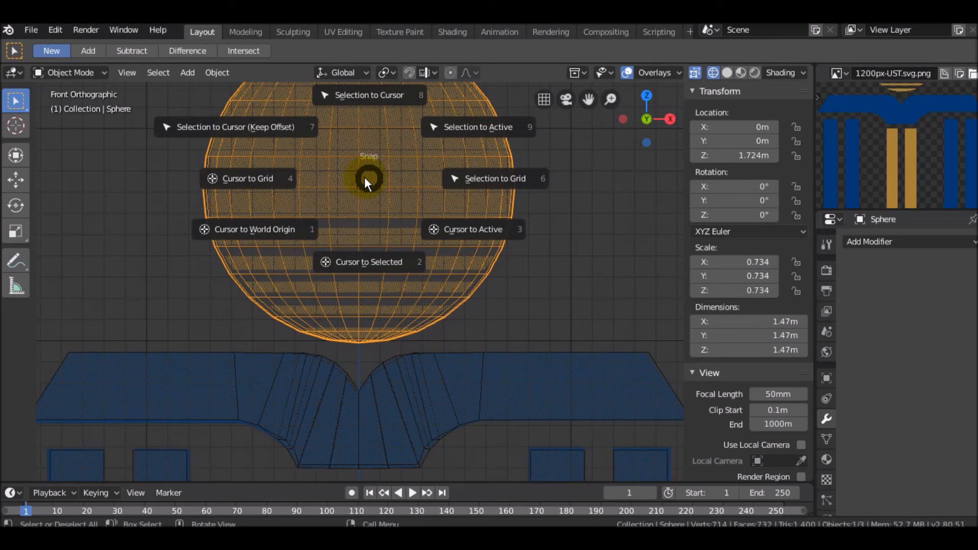
pyautogui.click(368, 259)
# Add a 2 m cube at the 3D cursor in the sphere's centre.
pyautogui.scroll(-3, 359, 204)
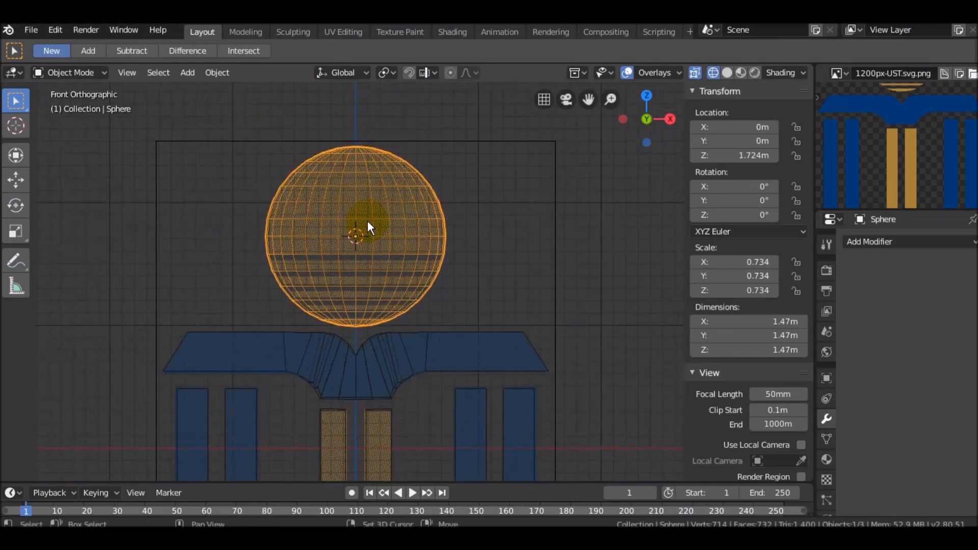
pyautogui.hotkey('shift', 'a')
pyautogui.moveTo(368, 221)
pyautogui.click(421, 236)
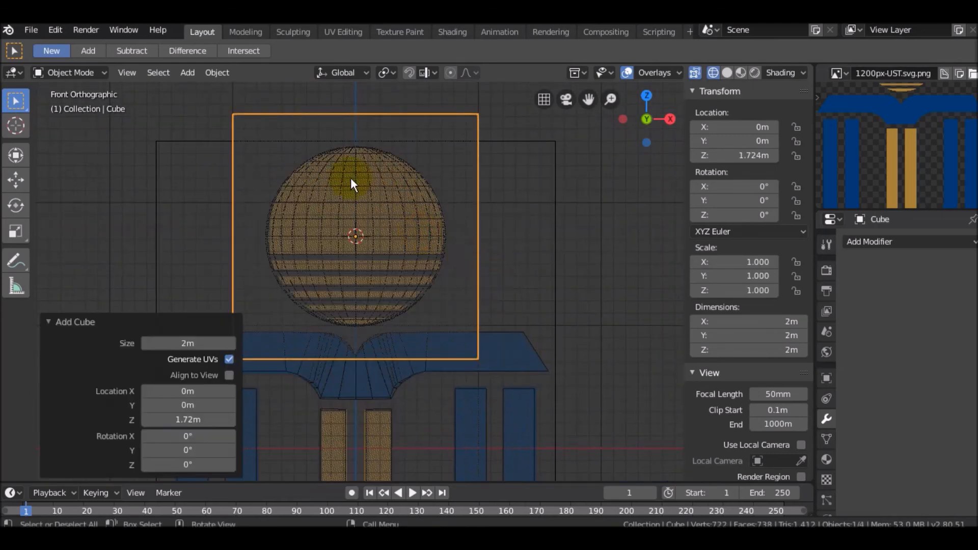
# Flatten the cube along Z into a slab about 0.11 m thick and lower it to about Z 1.55 m over the sphere's uppermost stripe gap.
pyautogui.press('s')
pyautogui.press('z')
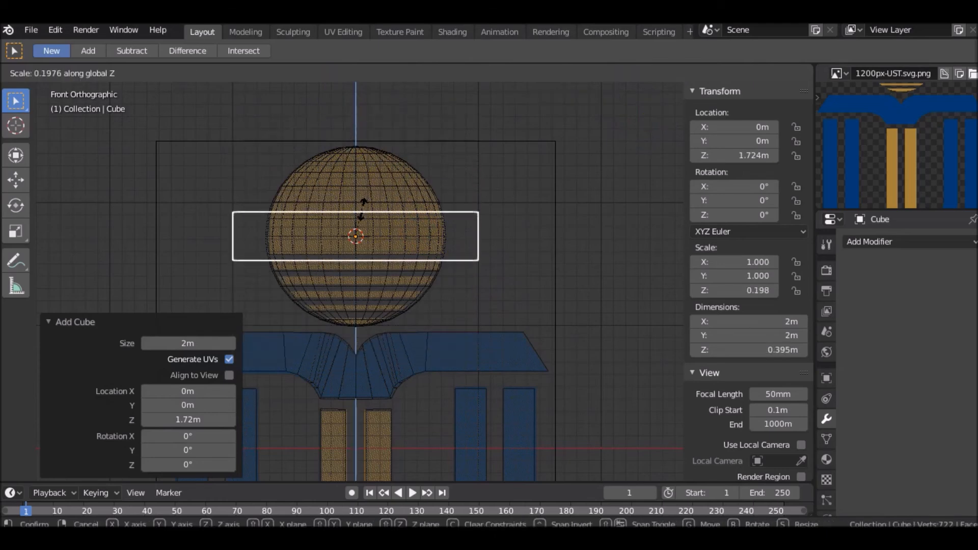
pyautogui.click(361, 211)
pyautogui.scroll(4, 405, 210)
pyautogui.press('s')
pyautogui.press('z')
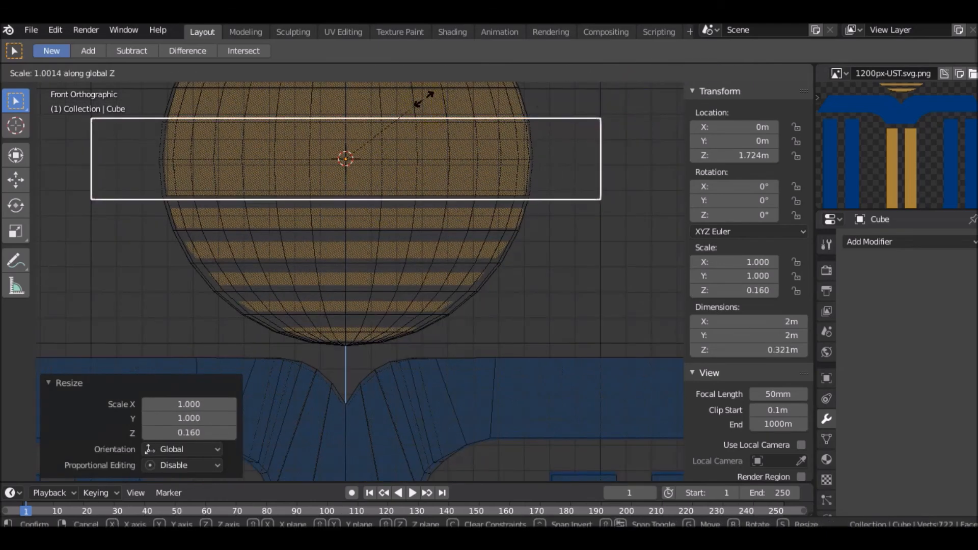
pyautogui.click(375, 143)
pyautogui.press('g')
pyautogui.press('z')
pyautogui.click(378, 187)
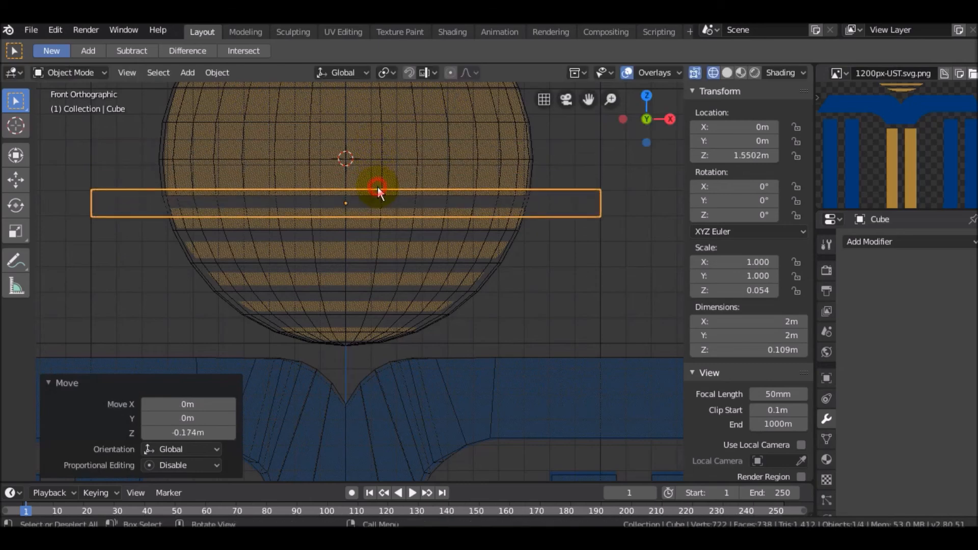
# Thin the slab along Z to about 0.044 m and nudge it vertically to match the uppermost stripe gap of the reference.
pyautogui.scroll(2, 412, 212)
pyautogui.press('s')
pyautogui.press('z')
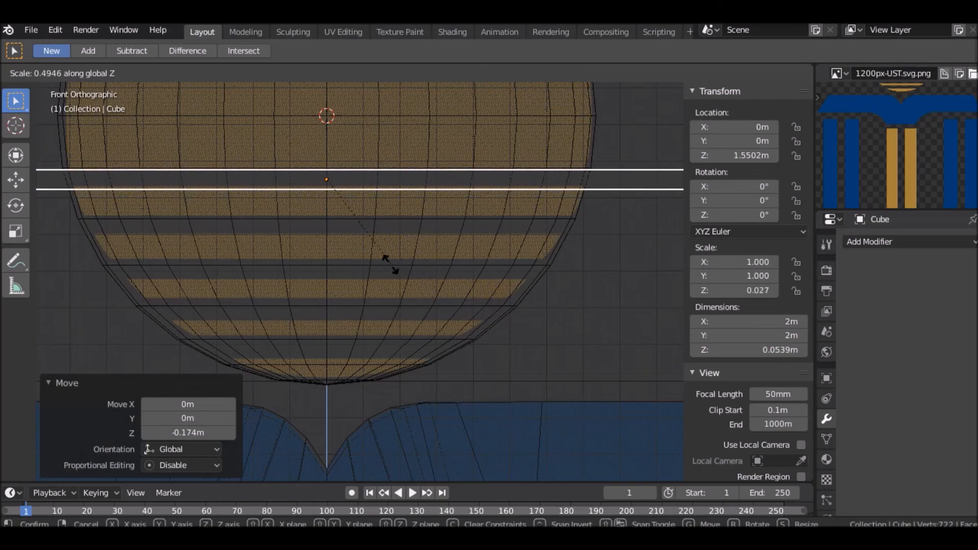
pyautogui.click(366, 259)
pyautogui.press('g')
pyautogui.press('z')
pyautogui.click(402, 230)
# Show the model in solid shading and save the file.
pyautogui.scroll(-3, 404, 231)
pyautogui.press('z')
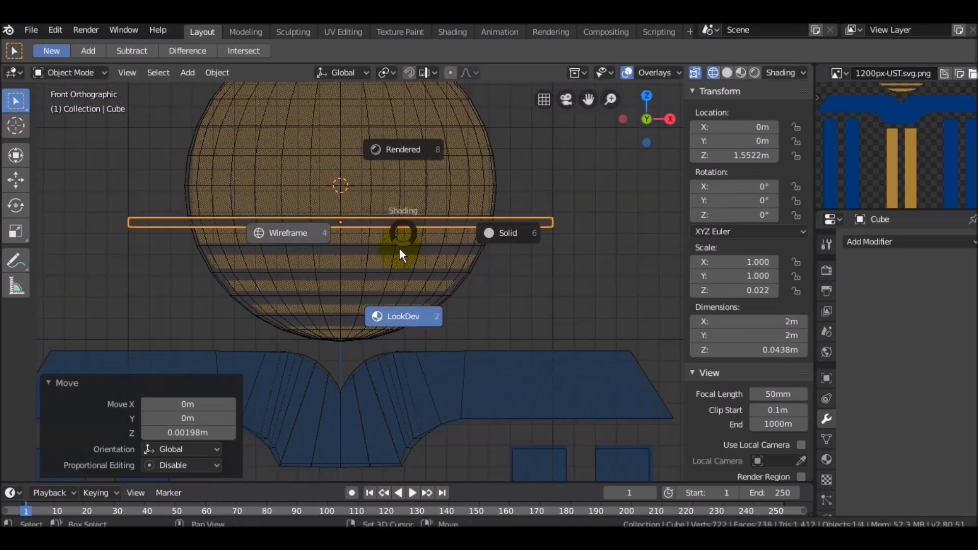
pyautogui.click(498, 227)
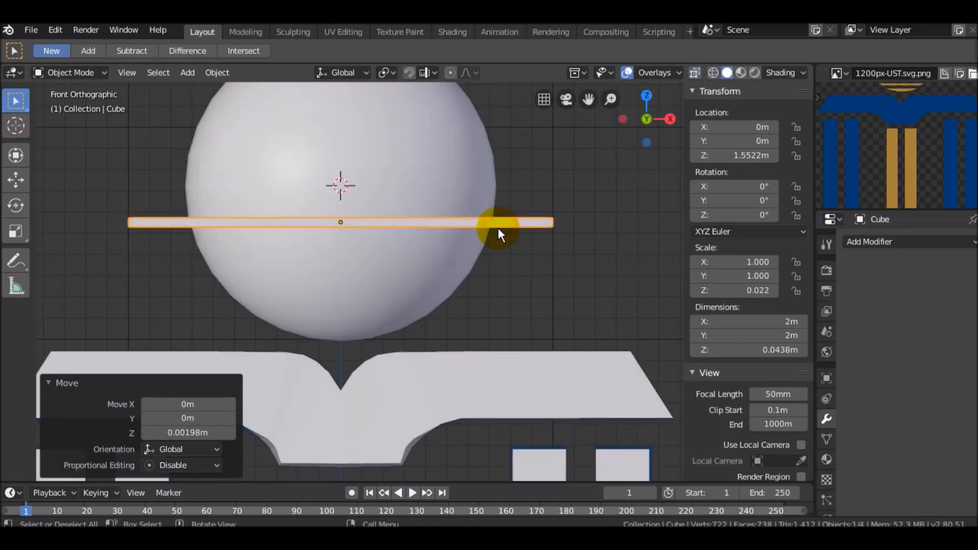
pyautogui.scroll(-2, 497, 227)
pyautogui.moveTo(485, 234); pyautogui.dragTo(464, 244, button='middle')
pyautogui.hotkey('ctrl', 's')
pyautogui.click(464, 239)
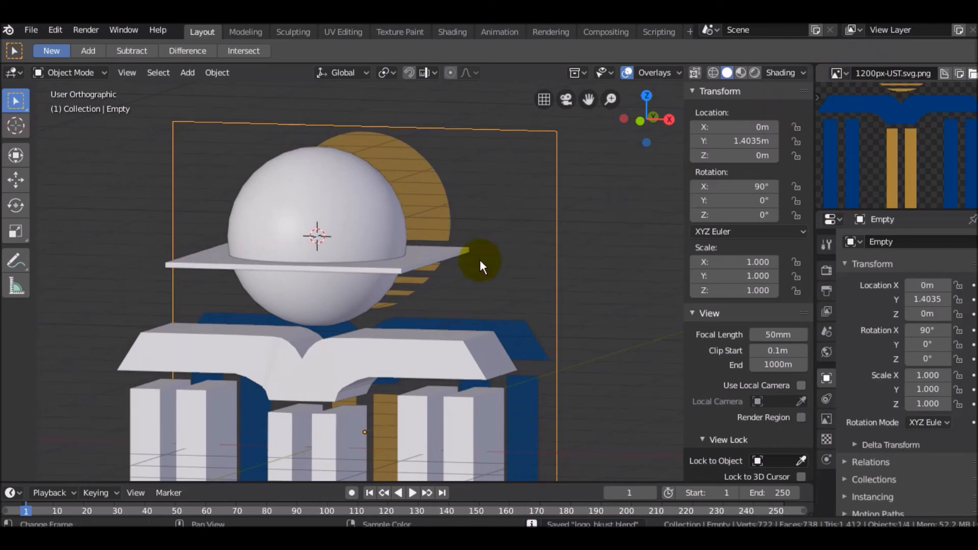
pyautogui.click(436, 261)
pyautogui.press('KP_1')
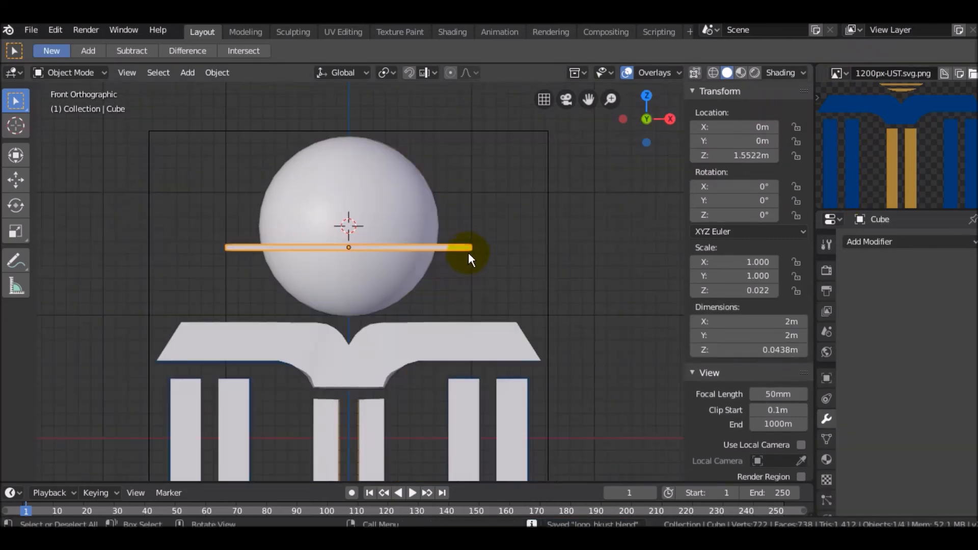
pyautogui.scroll(4, 469, 253)
pyautogui.press('z')
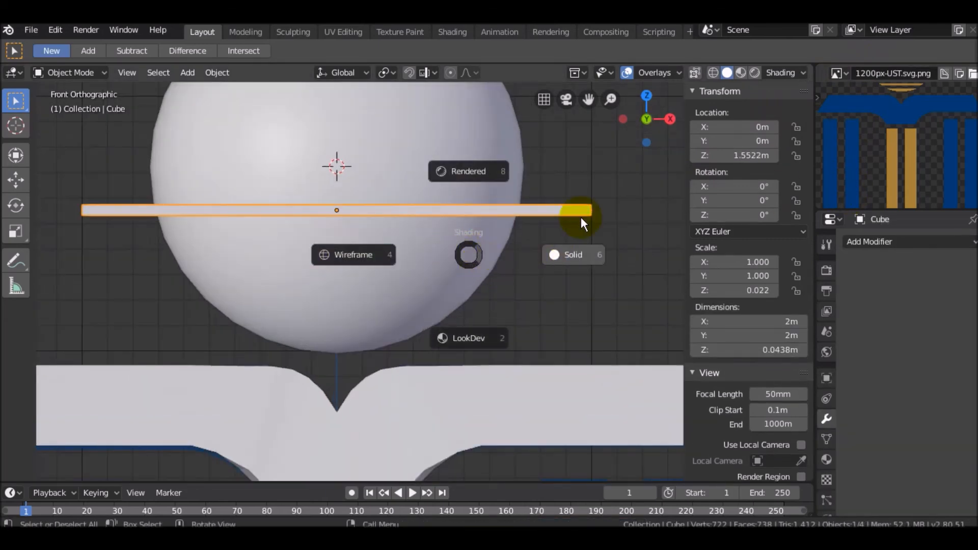
pyautogui.click(642, 168)
# Move the reference image along Y to about -2.03 m so it stands in front of the model, and show the front view.
pyautogui.scroll(-9, 555, 194)
pyautogui.moveTo(554, 195); pyautogui.dragTo(487, 240, button='middle')
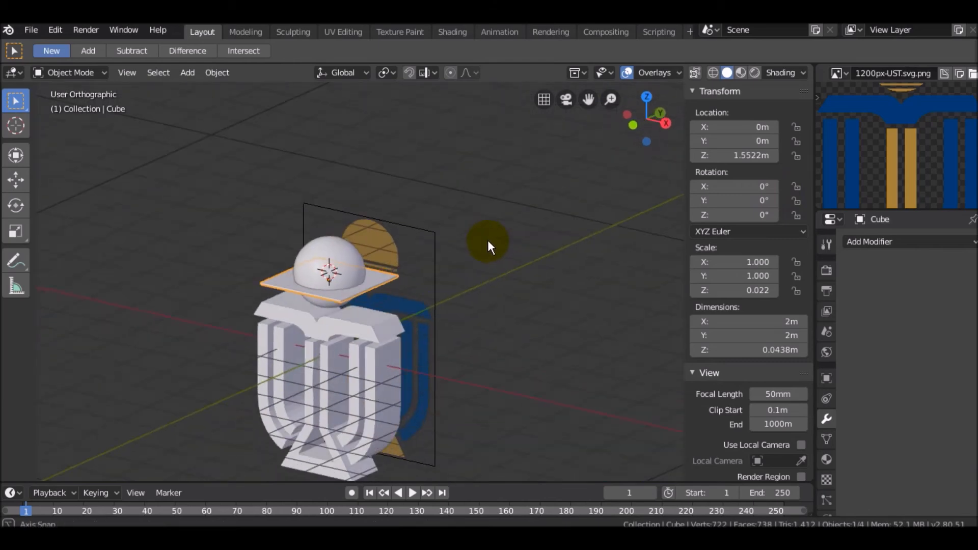
pyautogui.scroll(1, 488, 240)
pyautogui.click(387, 237)
pyautogui.scroll(-2, 386, 237)
pyautogui.moveTo(419, 241); pyautogui.dragTo(490, 246, button='middle')
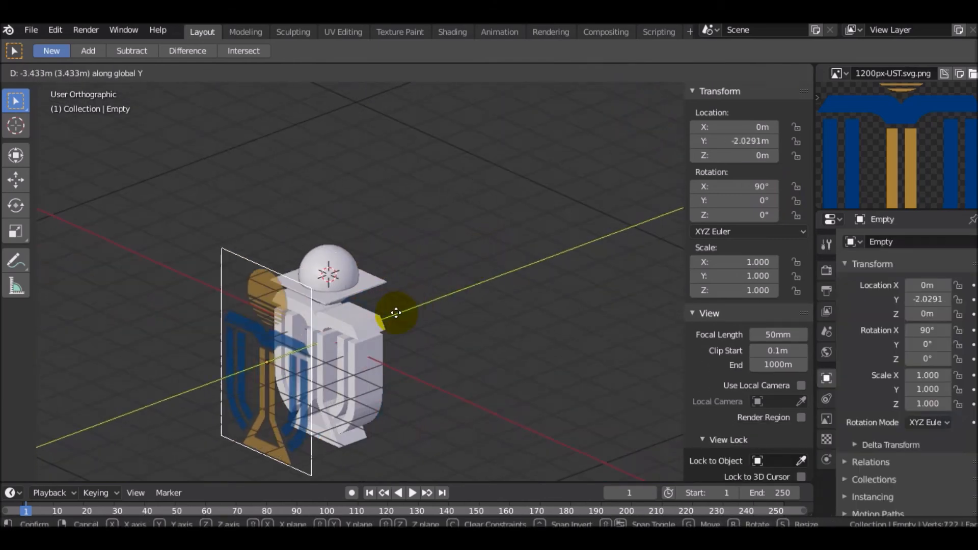
pyautogui.click(396, 312)
pyautogui.press('KP_1')
pyautogui.scroll(5, 408, 250)
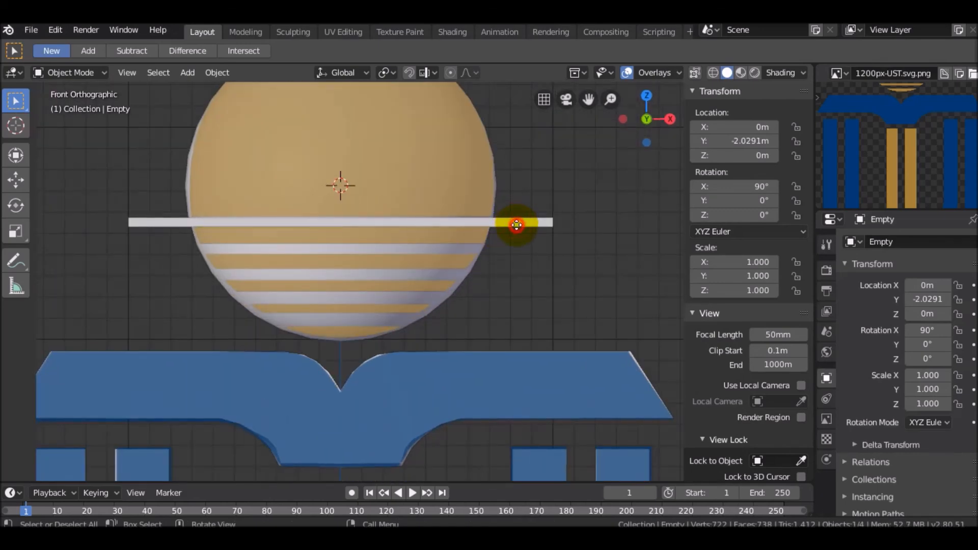
# Add an Array modifier to the slab with a relative offset of 0 in X and -2.8 in Z.
pyautogui.scroll(-5, 517, 224)
pyautogui.moveTo(515, 224); pyautogui.dragTo(371, 284, button='middle')
pyautogui.click(373, 289)
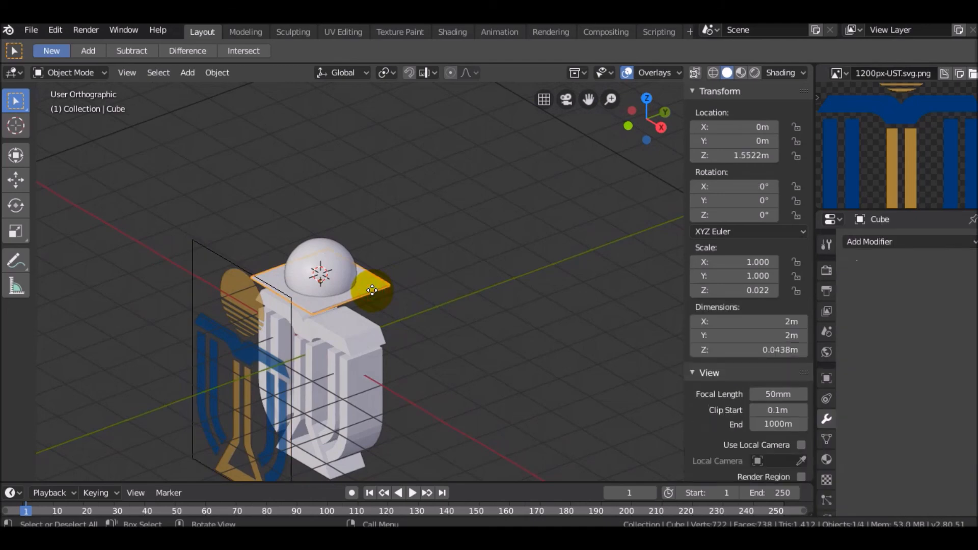
pyautogui.press('KP_1')
pyautogui.scroll(6, 371, 280)
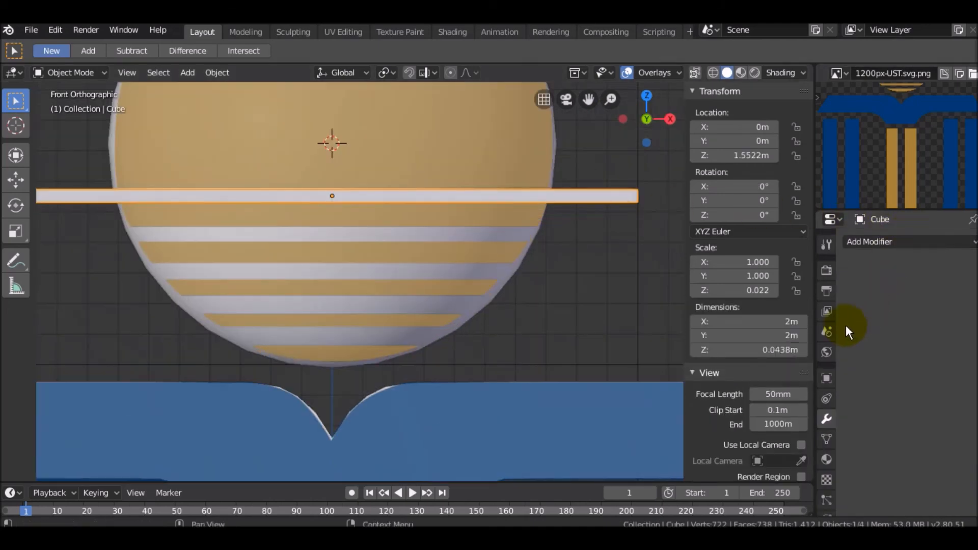
pyautogui.click(879, 244)
pyautogui.click(691, 277)
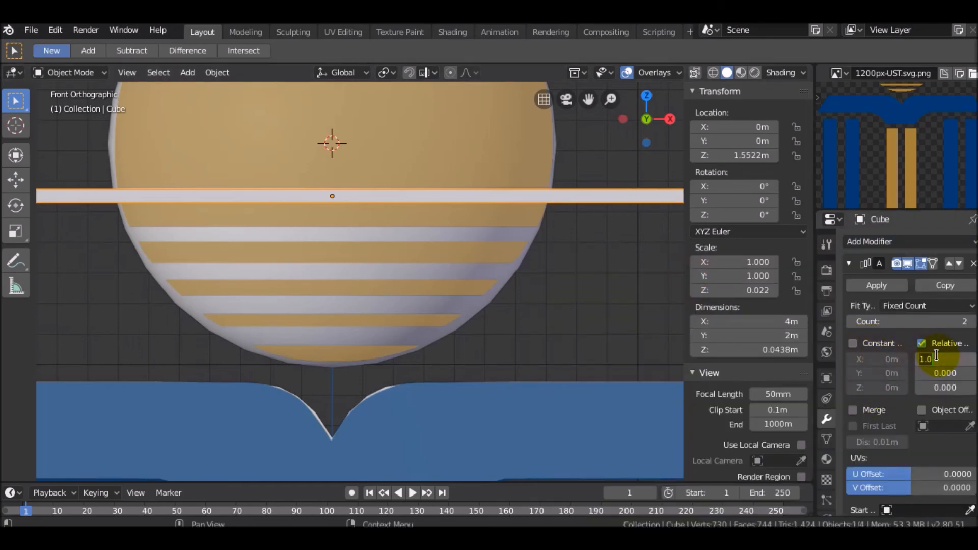
pyautogui.write('0')
pyautogui.press('Return')
pyautogui.moveTo(946, 392); pyautogui.dragTo(974, 342)
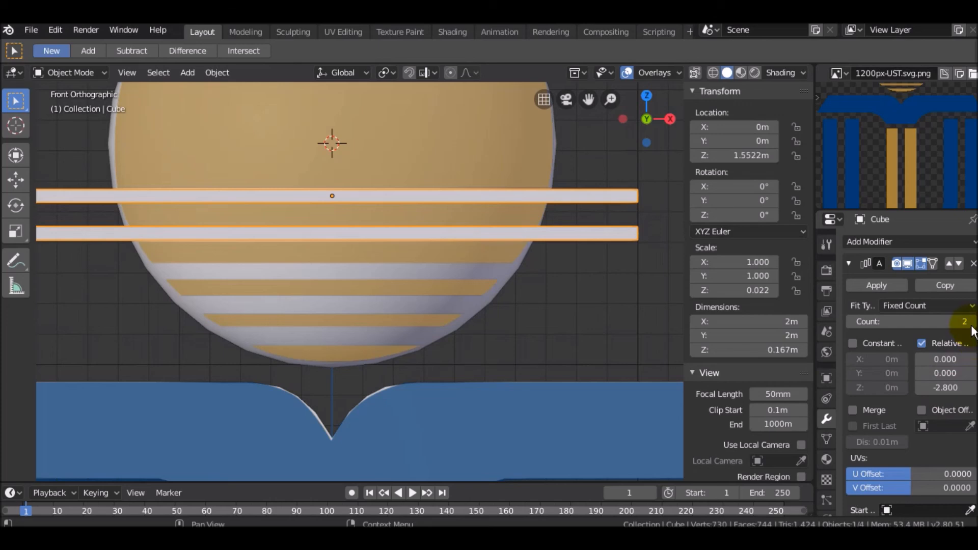
# Set the slab array's count to 5 and its relative Z offset to -2.7.
pyautogui.click(972, 323)
pyautogui.click(972, 324)
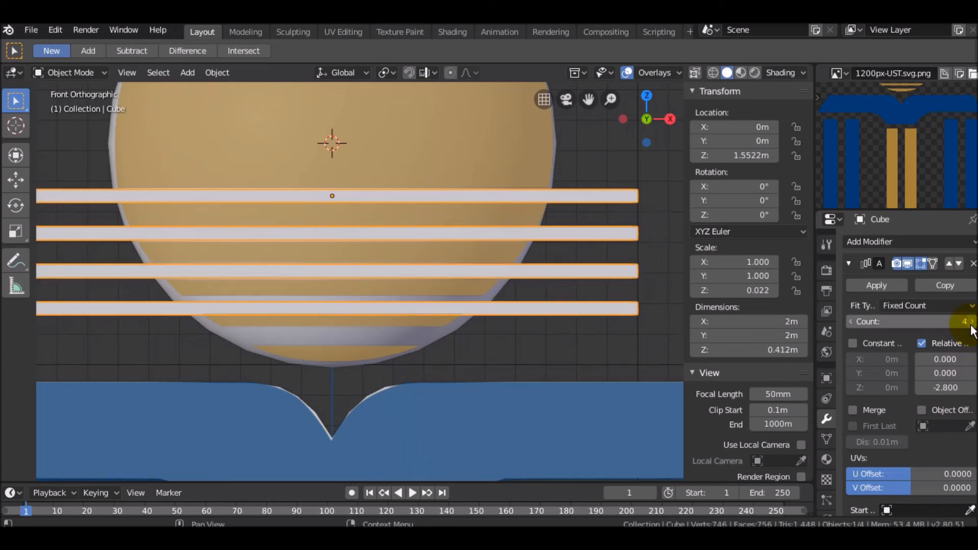
pyautogui.click(972, 324)
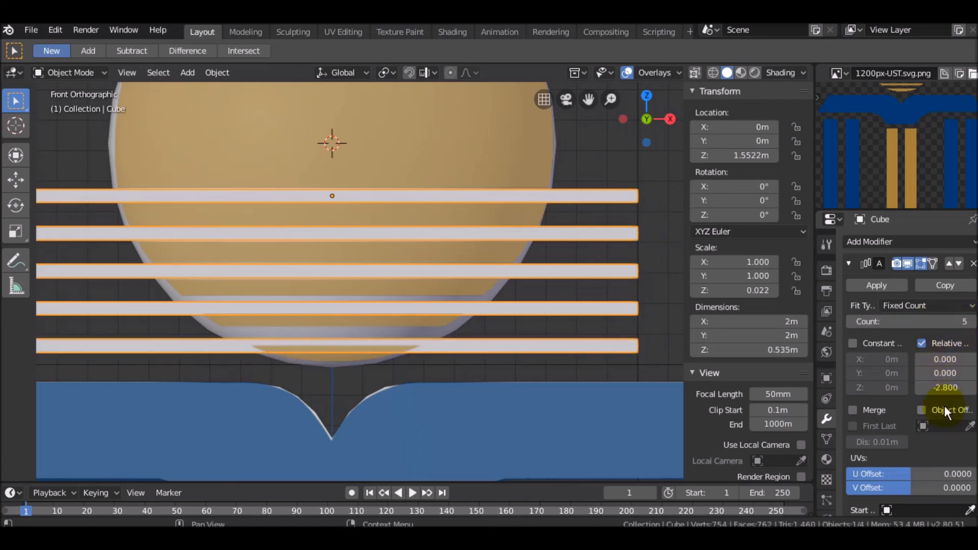
pyautogui.moveTo(945, 388)
pyautogui.mouseDown()
pyautogui.moveTo(960, 388)
pyautogui.moveTo(930, 388)
pyautogui.moveTo(968, 388)
pyautogui.moveTo(946, 387)
pyautogui.mouseUp()
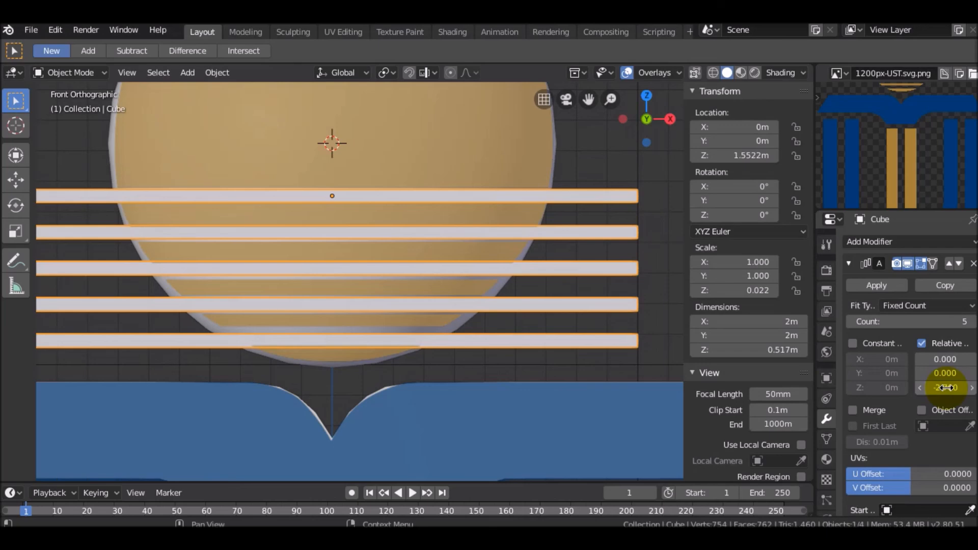
# Save the file and switch the image editor area to the Outliner.
pyautogui.scroll(-3, 356, 331)
pyautogui.moveTo(414, 289); pyautogui.dragTo(377, 310, button='middle')
pyautogui.hotkey('ctrl', 's')
pyautogui.scroll(-5, 376, 310)
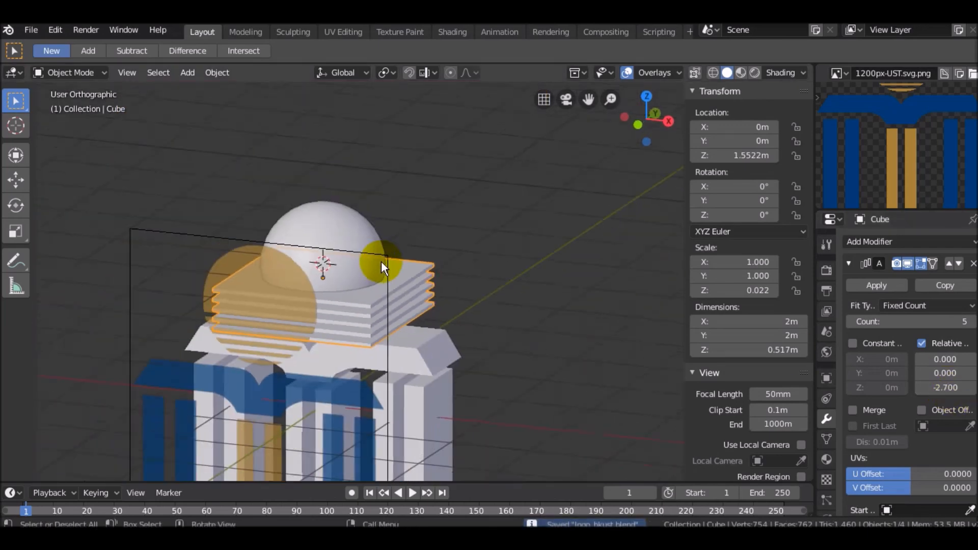
pyautogui.click(318, 338)
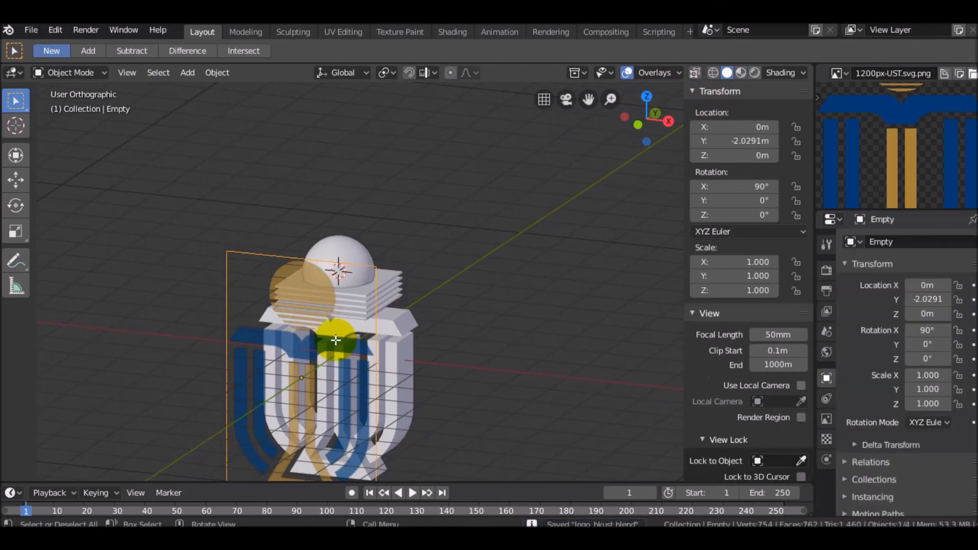
pyautogui.click(839, 73)
pyautogui.click(730, 96)
pyautogui.scroll(3, 839, 74)
pyautogui.click(834, 74)
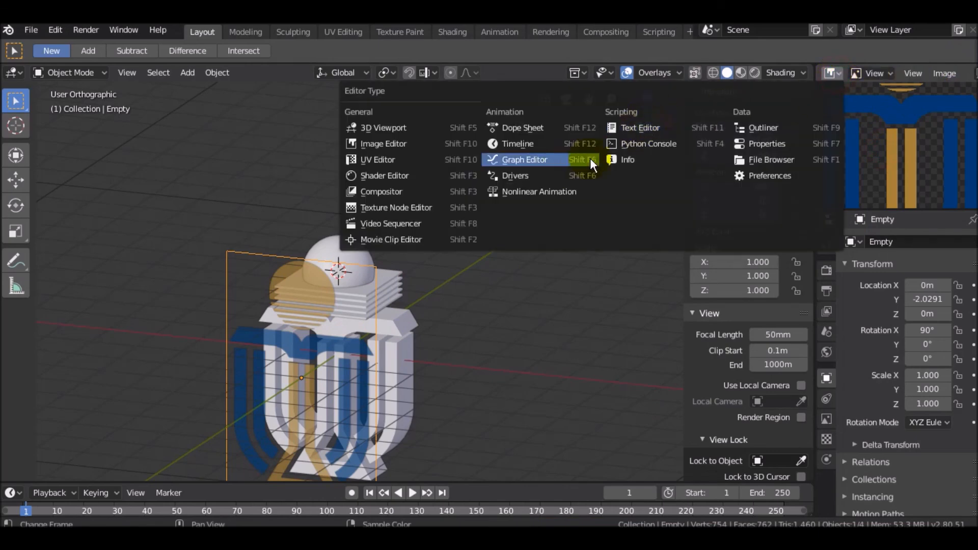
pyautogui.click(772, 130)
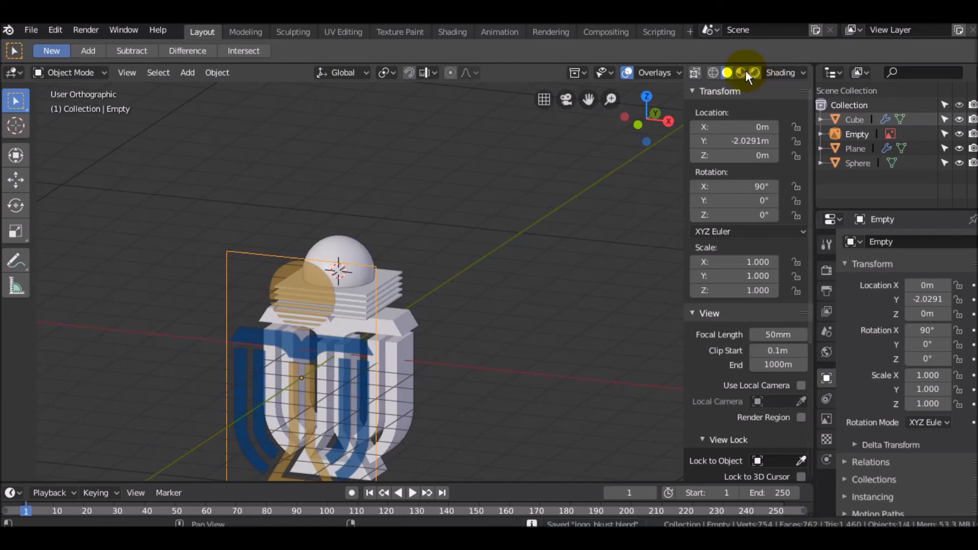
# Show the model in LookDev shading and assign the HKUST_yellow material to the sphere.
pyautogui.moveTo(479, 219); pyautogui.dragTo(438, 240, button='middle')
pyautogui.scroll(2, 308, 282)
pyautogui.click(312, 259)
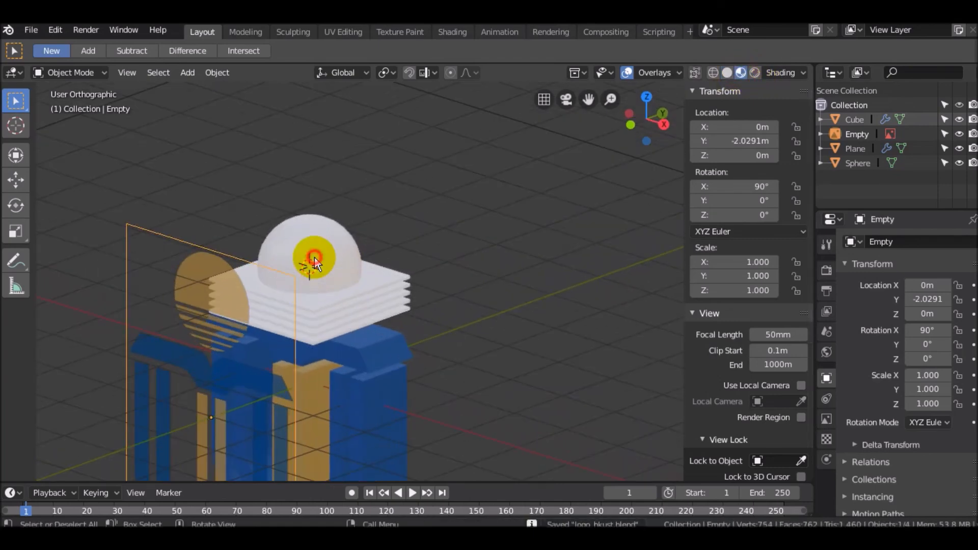
pyautogui.click(382, 283)
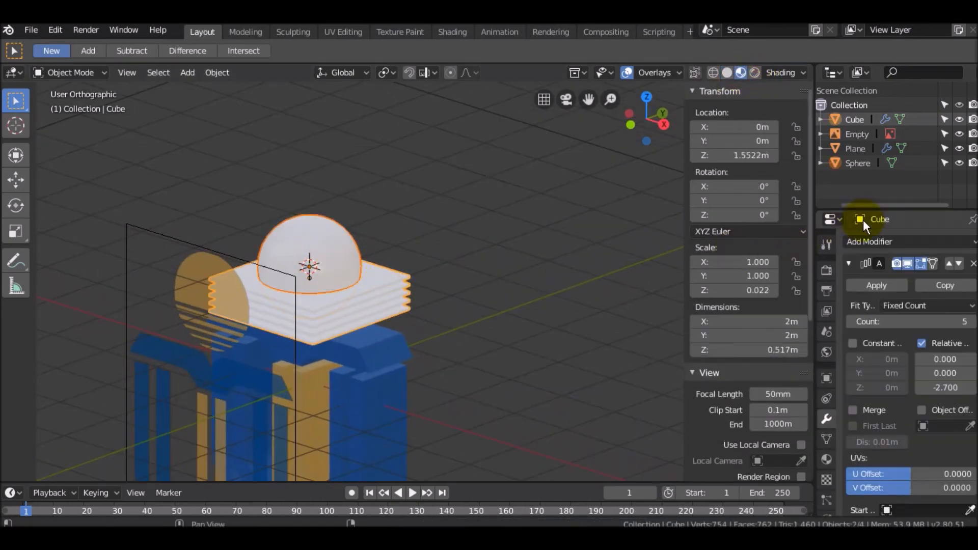
pyautogui.click(316, 372)
pyautogui.moveTo(316, 372); pyautogui.dragTo(434, 118, button='middle')
pyautogui.click(429, 116)
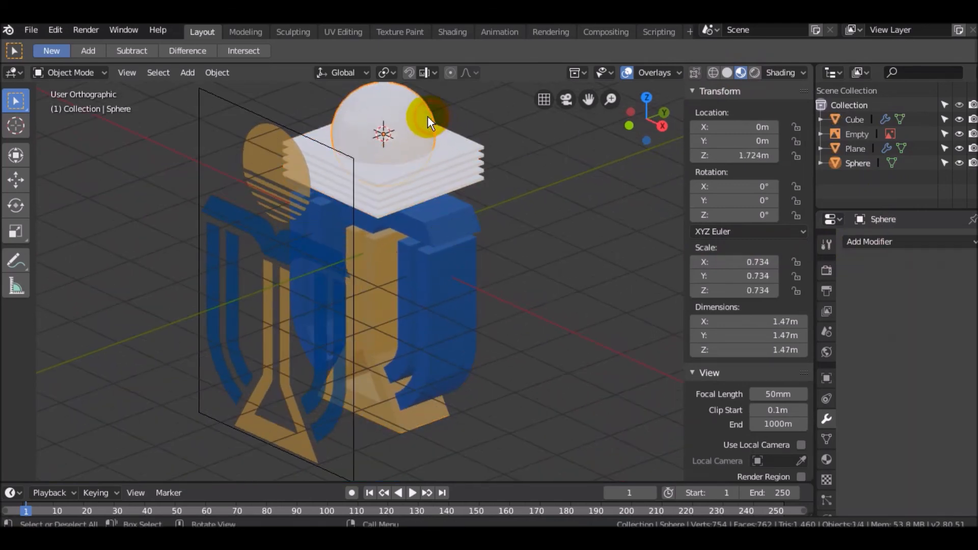
pyautogui.click(827, 460)
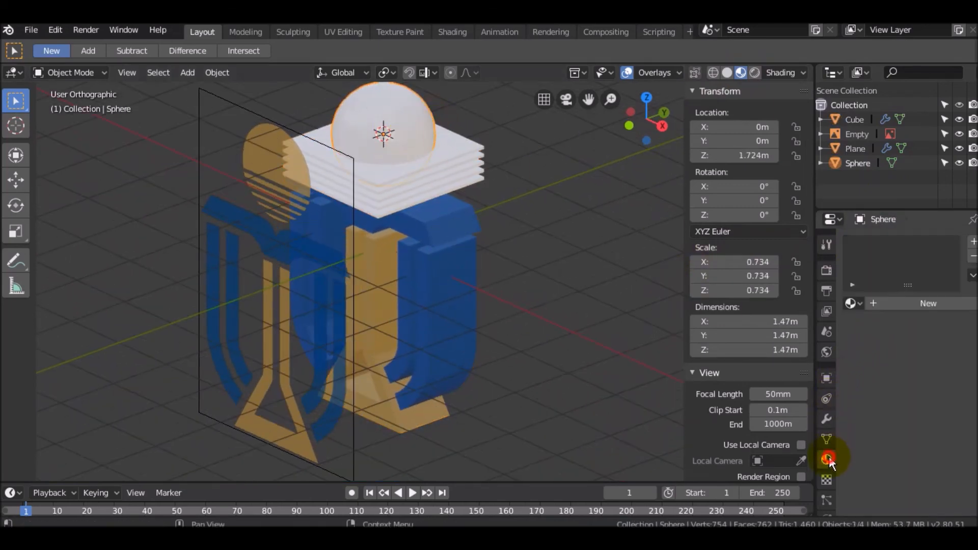
pyautogui.click(850, 303)
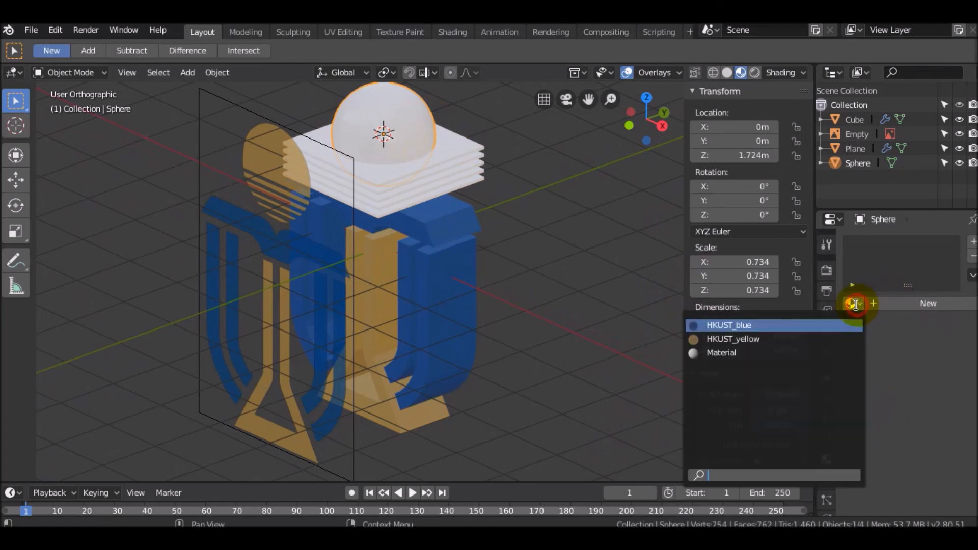
pyautogui.click(729, 339)
# Assign the HKUST_yellow material to the arrayed slabs.
pyautogui.click(434, 199)
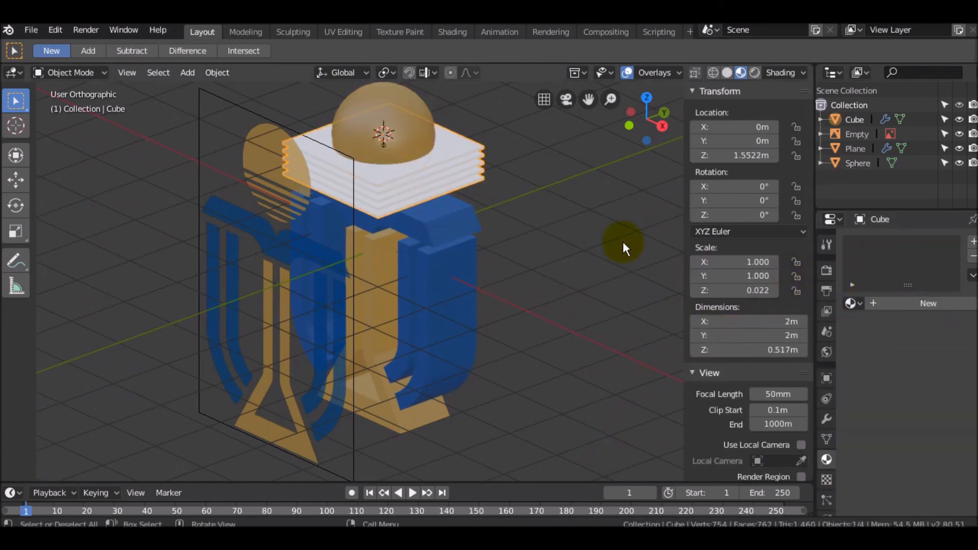
pyautogui.click(852, 303)
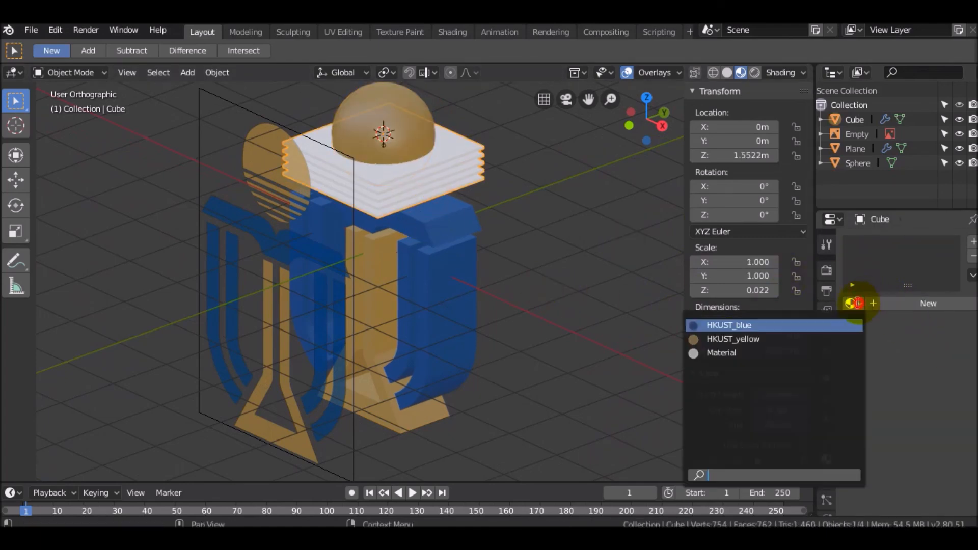
pyautogui.click(755, 340)
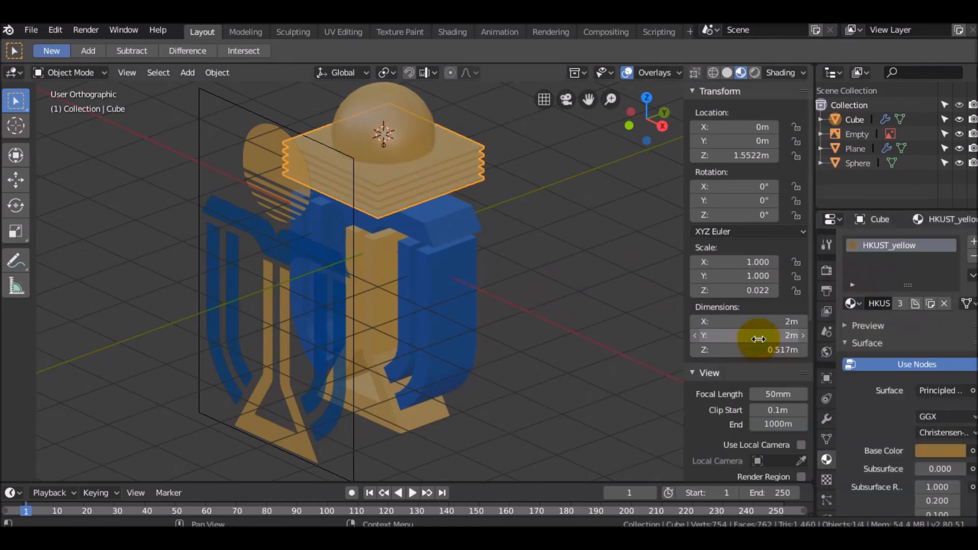
# Hide the reference image in the viewport and save the file.
pyautogui.click(960, 135)
pyautogui.moveTo(317, 310); pyautogui.dragTo(399, 193, button='middle')
pyautogui.click(411, 216)
pyautogui.hotkey('ctrl', 's')
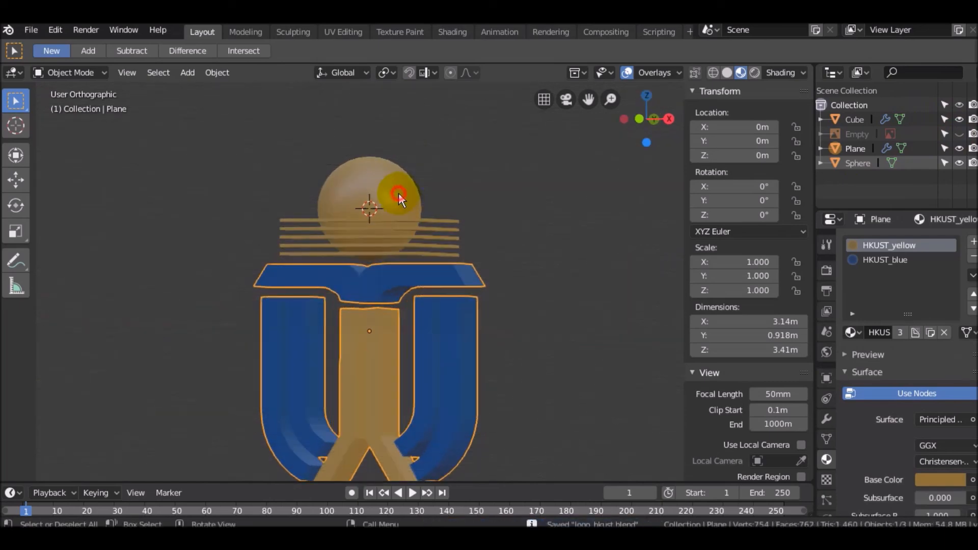
# Add a Boolean modifier with the Difference operation to the sphere, using the arrayed slabs (Cube) as its object.
pyautogui.click(398, 193)
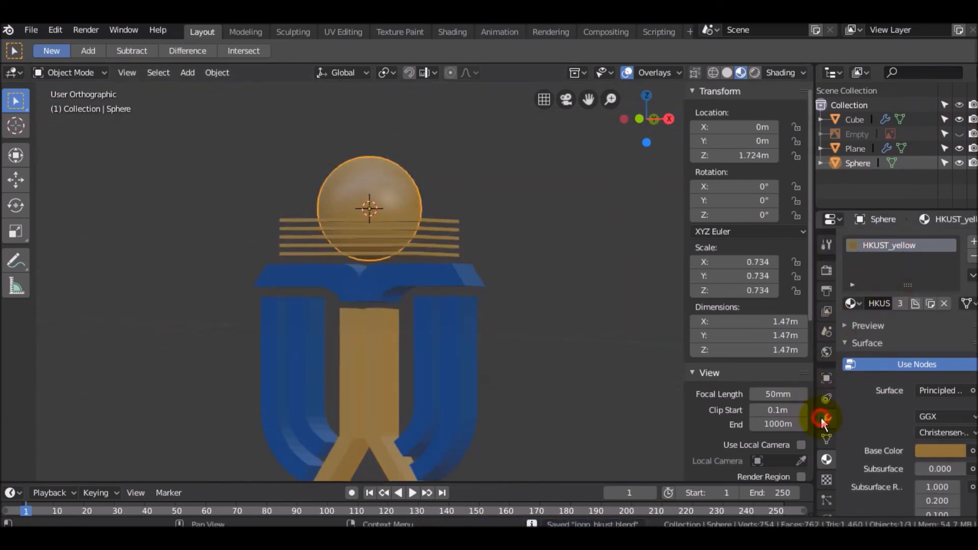
pyautogui.click(826, 419)
pyautogui.click(866, 243)
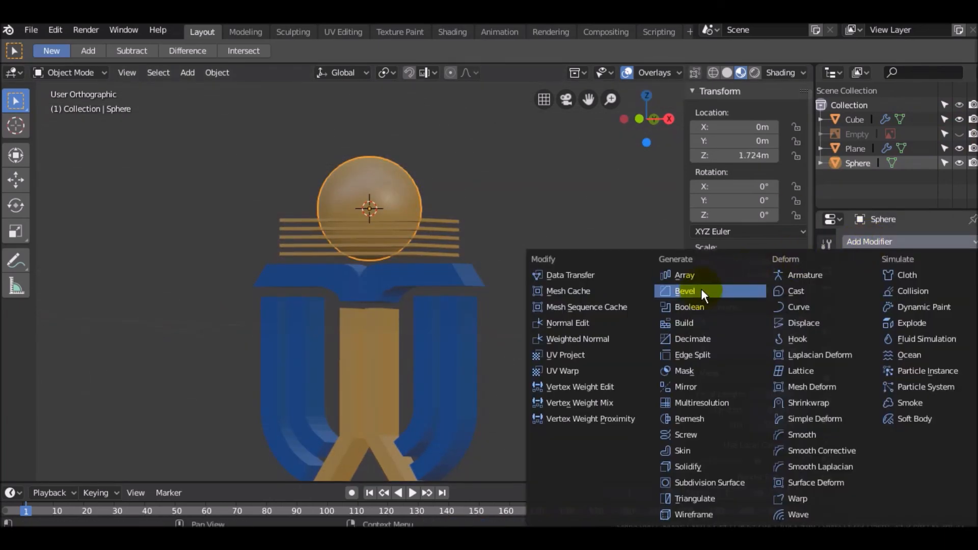
pyautogui.click(698, 305)
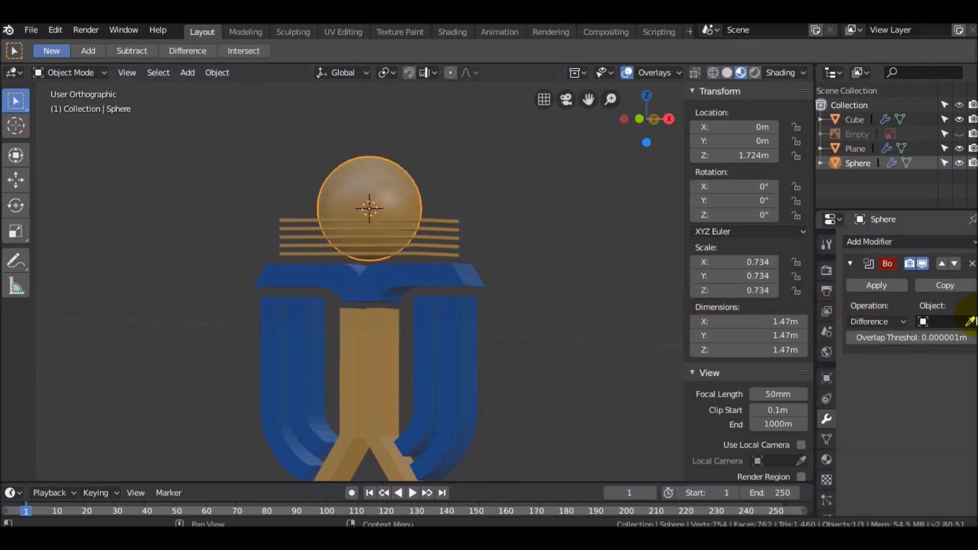
pyautogui.click(970, 321)
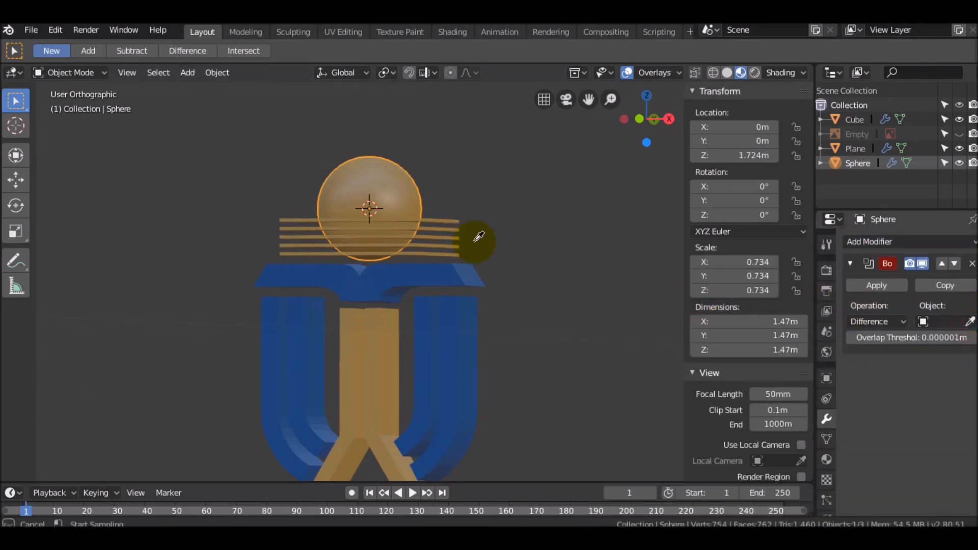
pyautogui.click(451, 237)
pyautogui.moveTo(467, 255); pyautogui.dragTo(453, 236, button='middle')
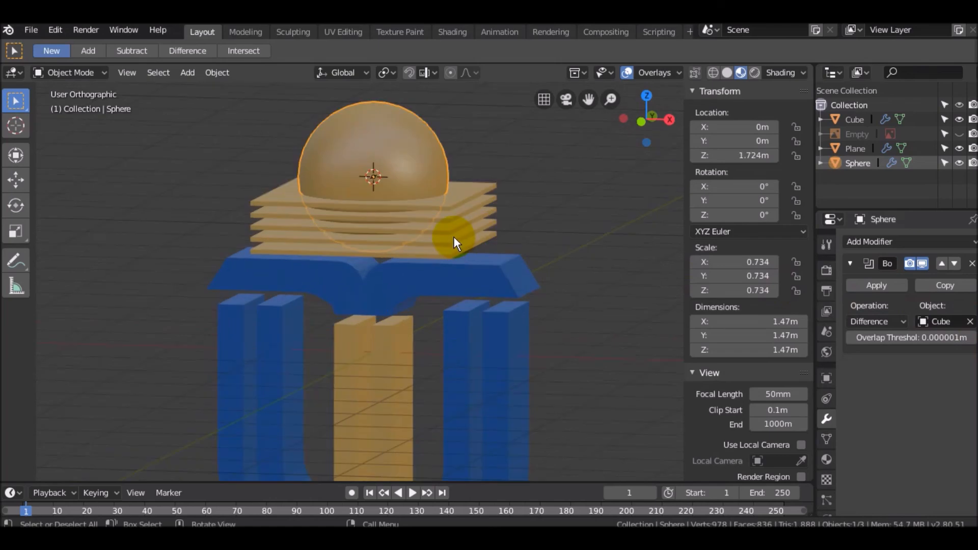
# Rename the arrayed slabs object from Cube to bool_obj.
pyautogui.click(454, 237)
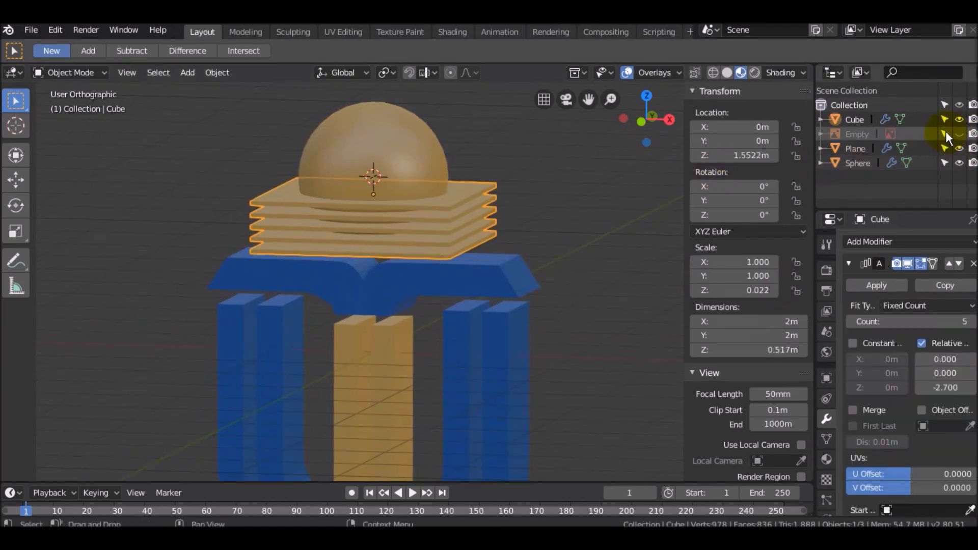
pyautogui.doubleClick(863, 120)
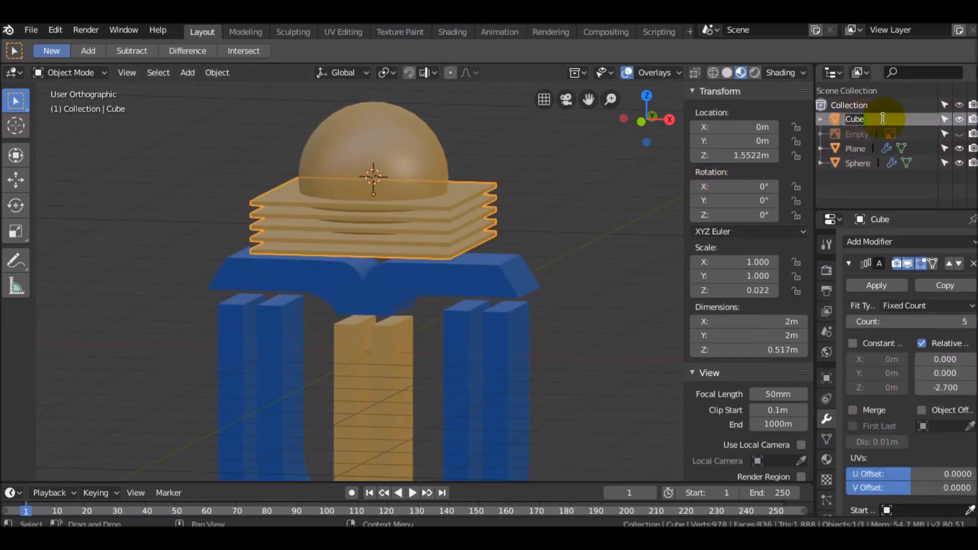
pyautogui.write('bool_obj')
pyautogui.press('Return')
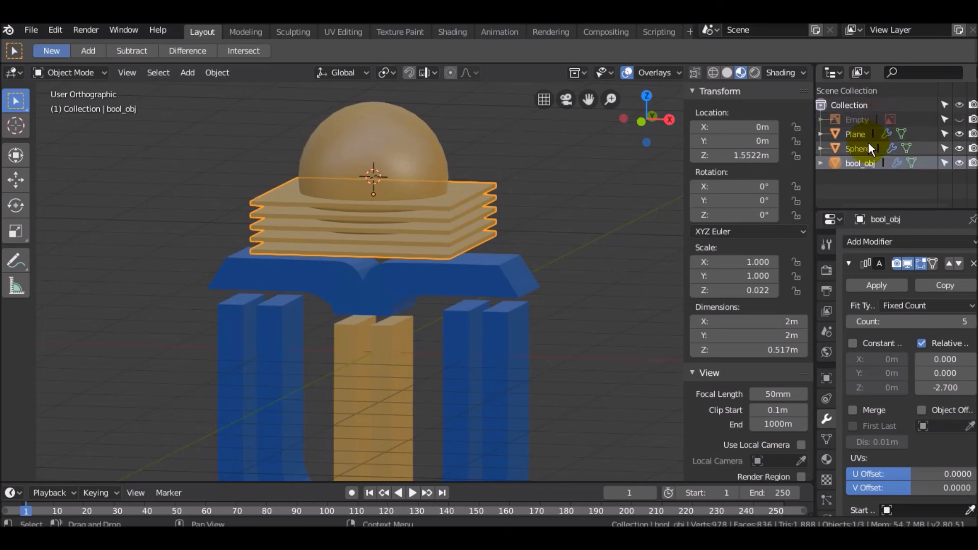
# Hide bool_obj in the viewport, check the striped sphere on the whole logo and save the file.
pyautogui.click(960, 163)
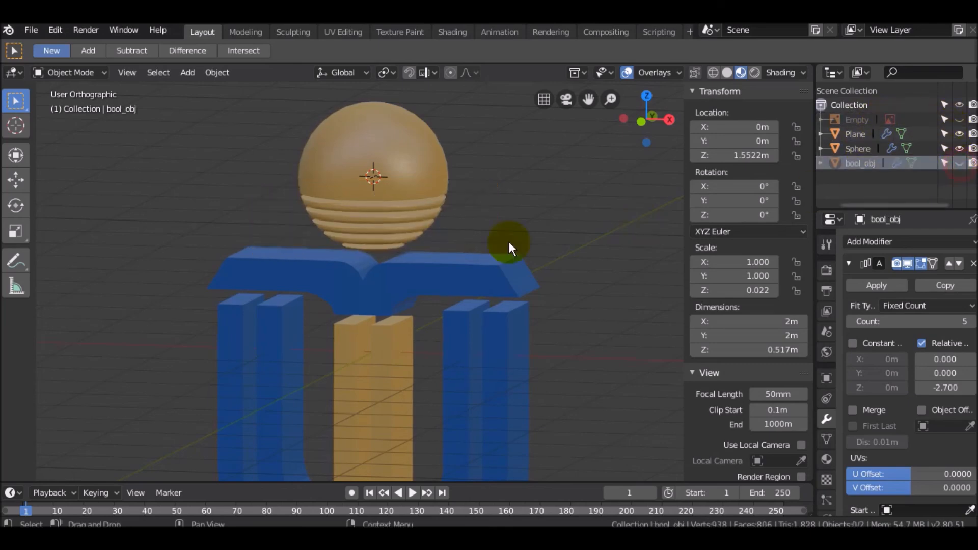
pyautogui.scroll(-3, 501, 241)
pyautogui.moveTo(472, 236); pyautogui.dragTo(384, 317, button='middle')
pyautogui.hotkey('ctrl', 's')
pyautogui.scroll(2, 396, 295)
pyautogui.scroll(-3, 396, 295)
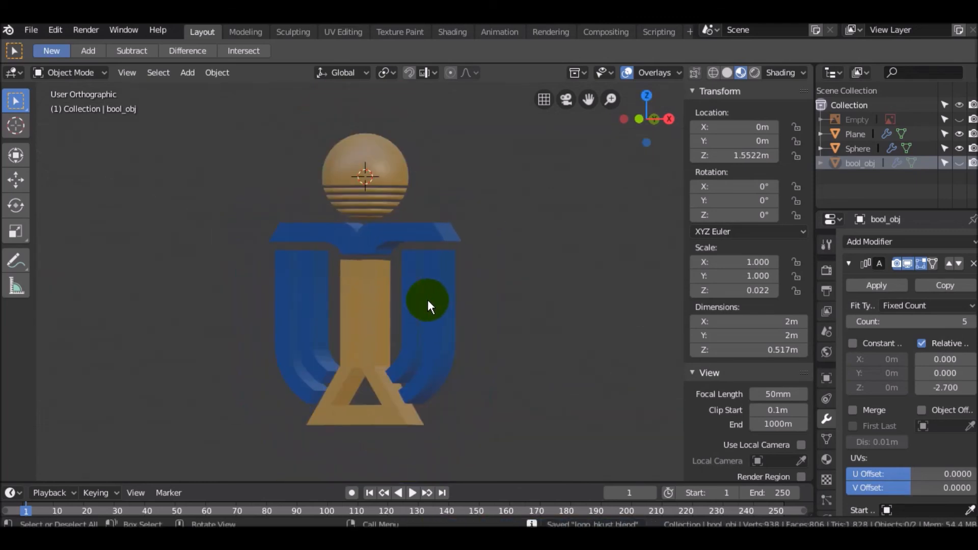